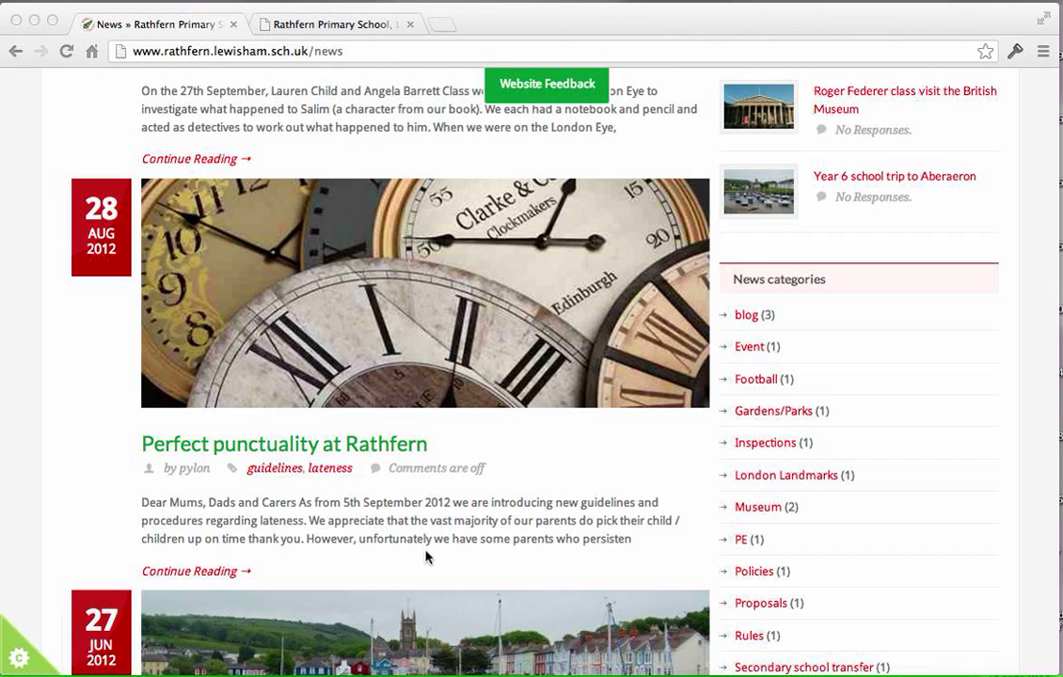
Open the school site's main News page and look through the list of posts.
scroll(418, 575, up, 10)
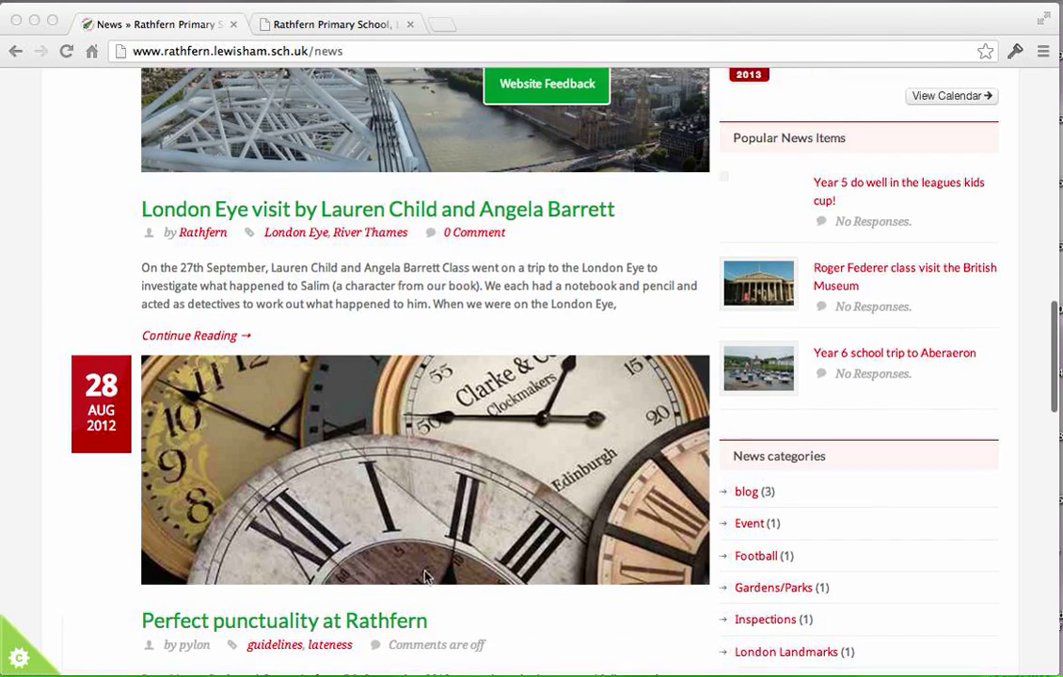
scroll(435, 571, up, 5)
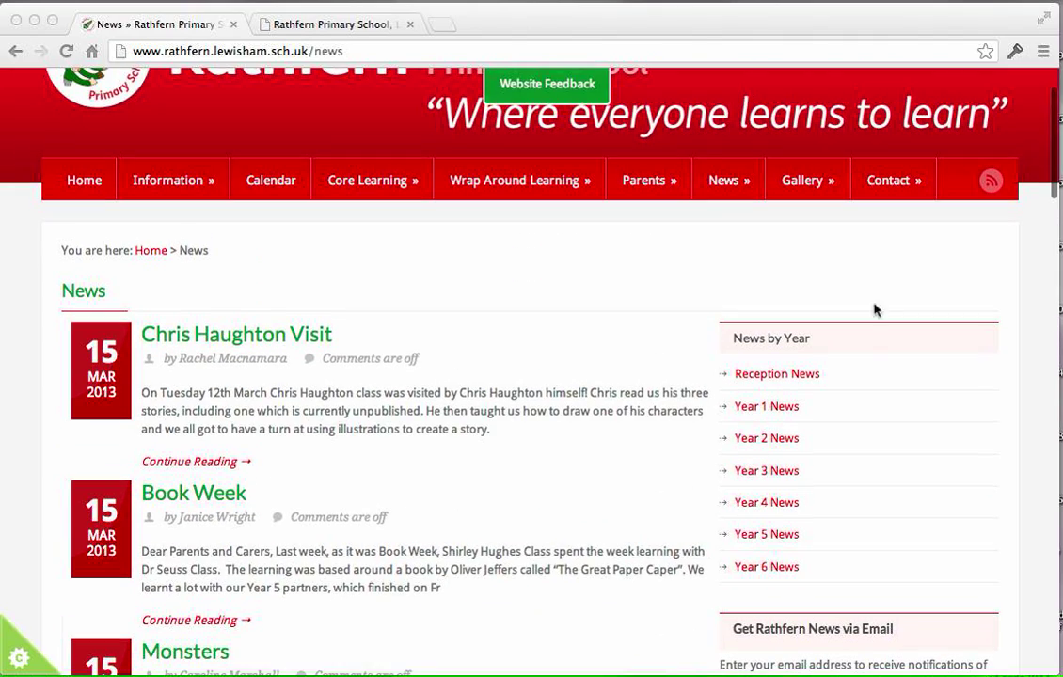
click(736, 183)
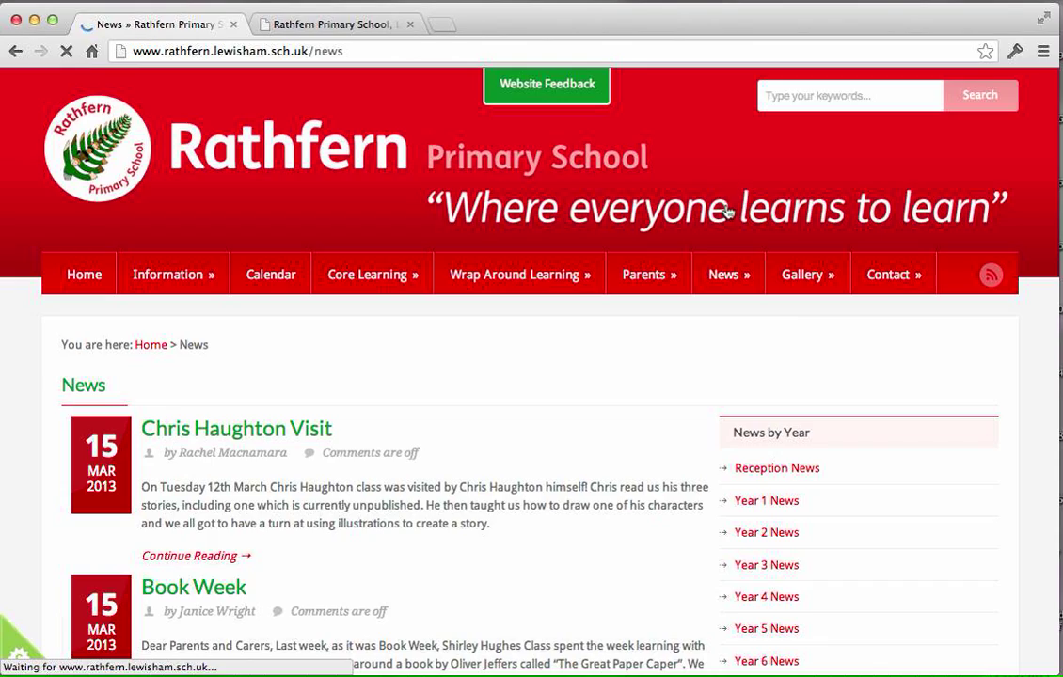
mouse_move(718, 279)
scroll(610, 356, down, 15)
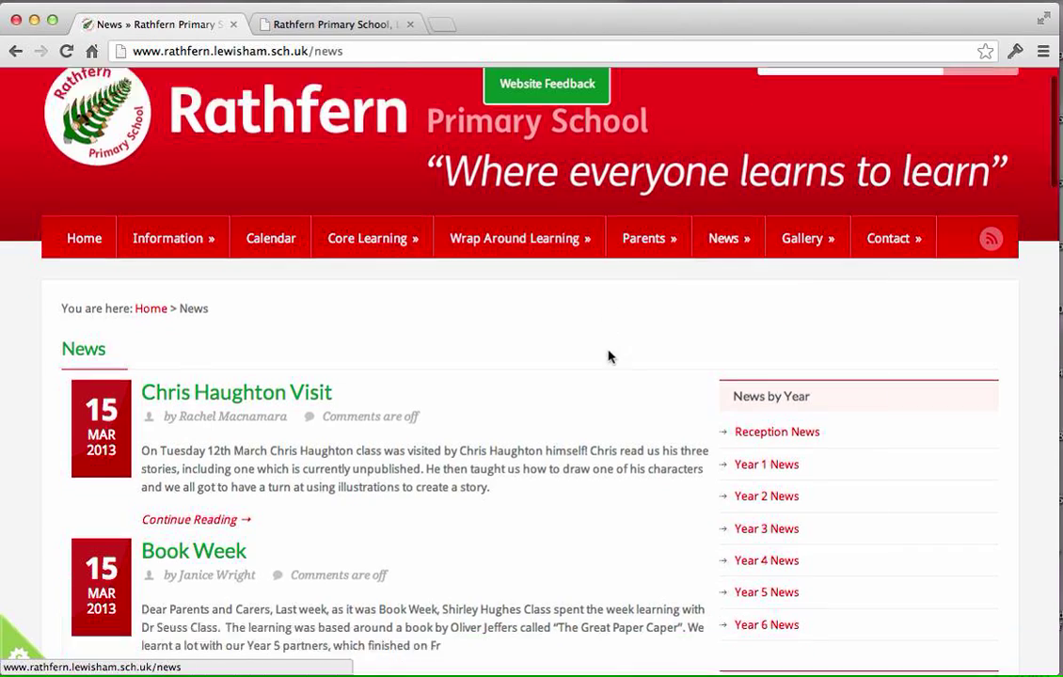
scroll(610, 358, down, 15)
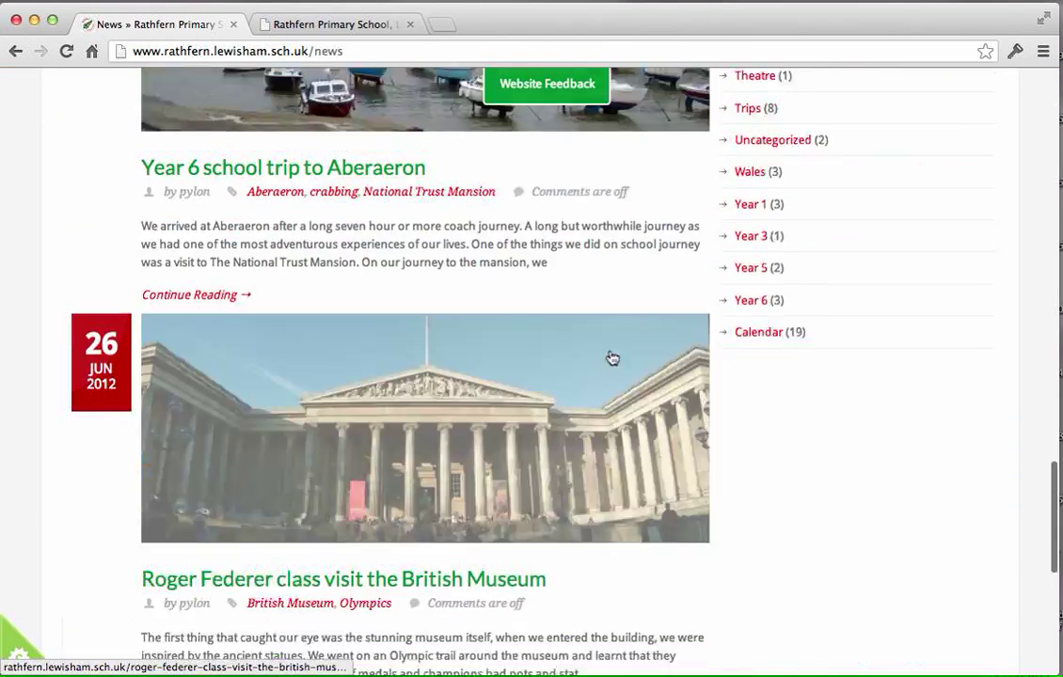
scroll(609, 357, up, 8)
scroll(609, 358, up, 9)
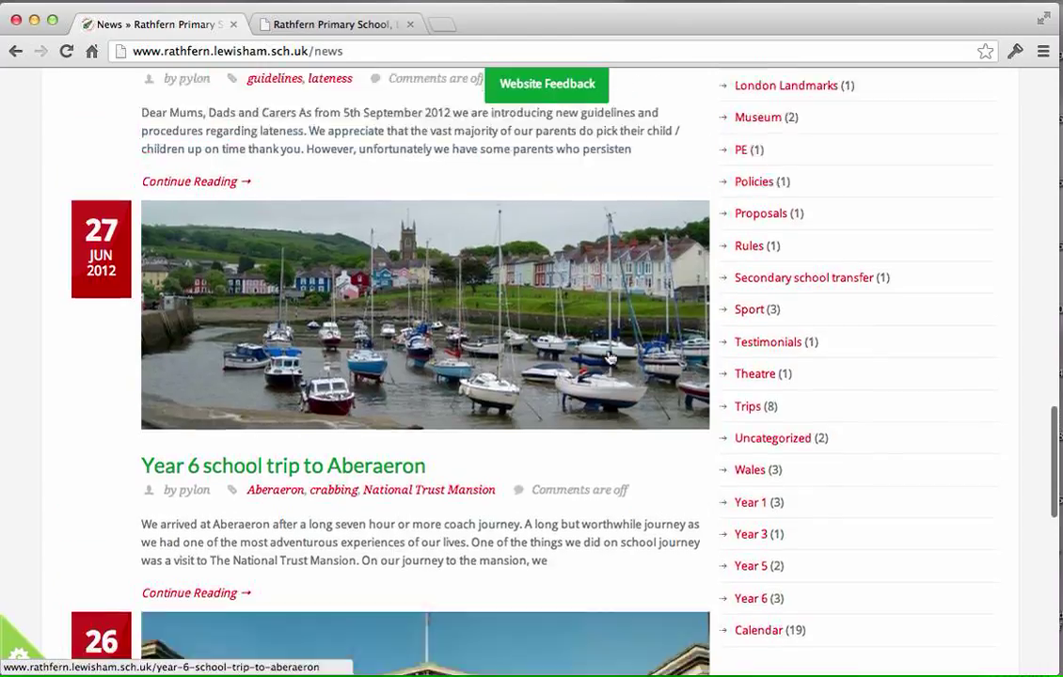
scroll(609, 358, up, 3)
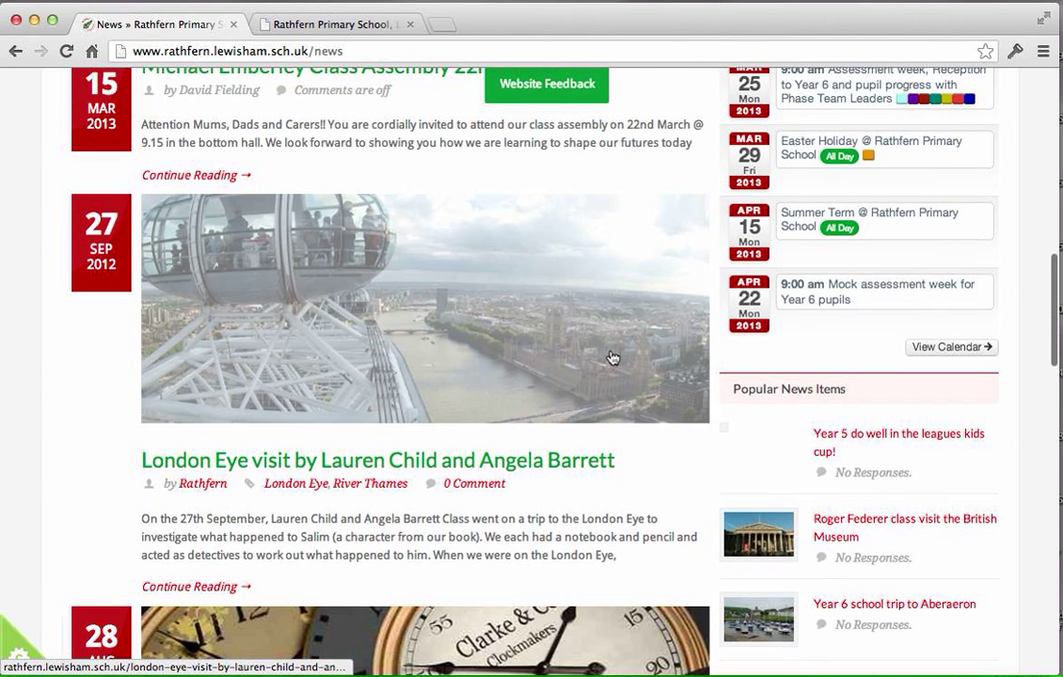
Open the London Eye visit news post and look over its full article page.
click(320, 472)
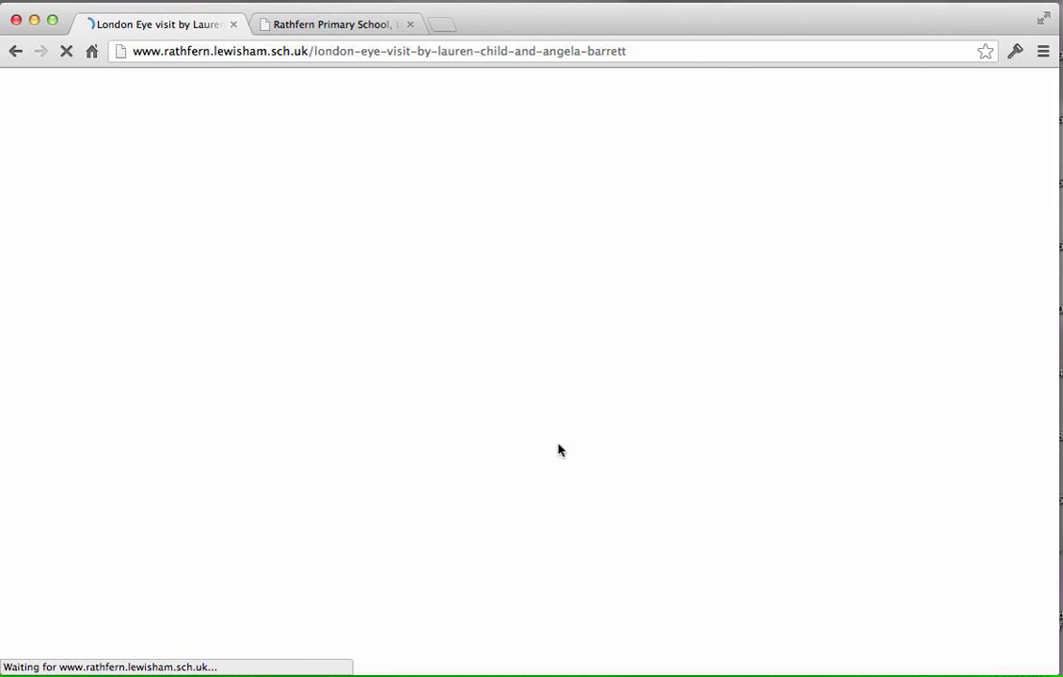
scroll(443, 458, down, 5)
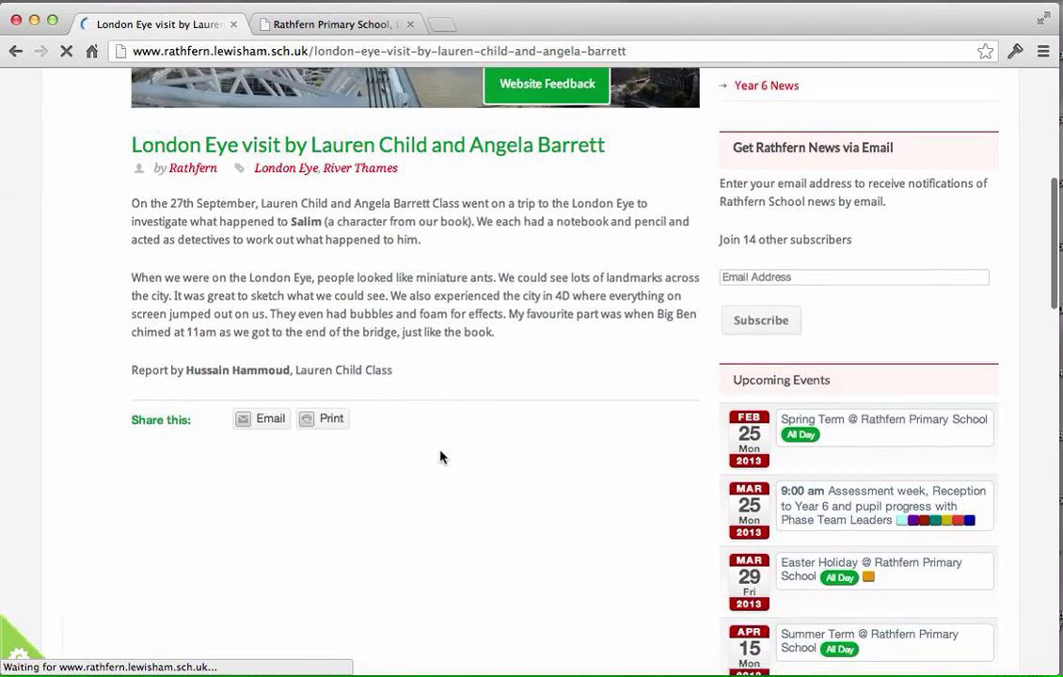
scroll(442, 458, up, 5)
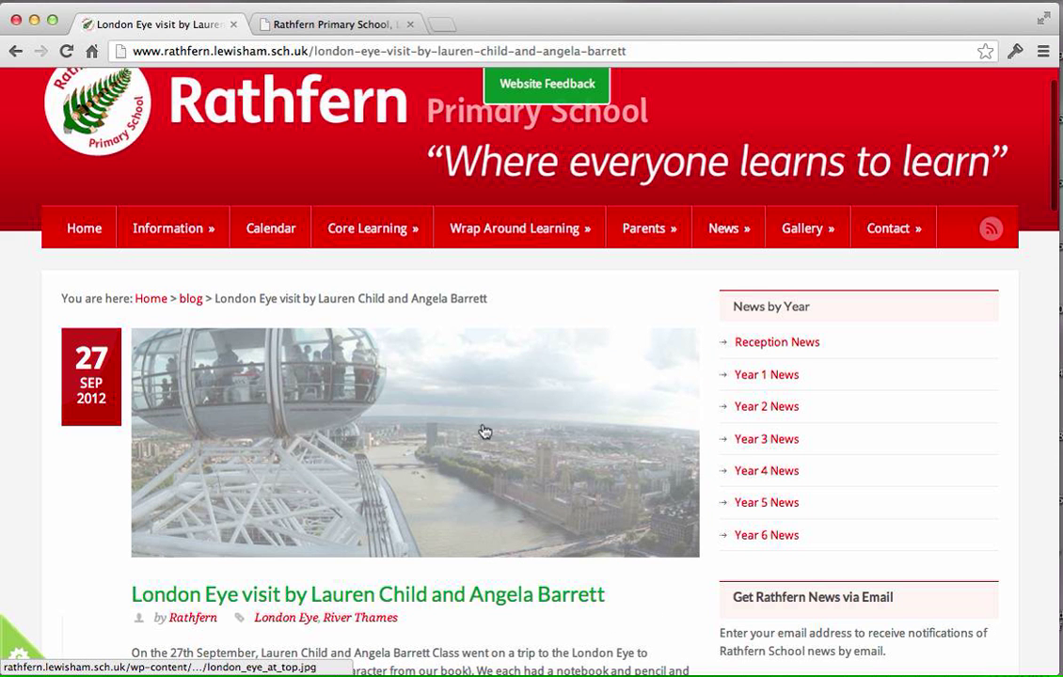
scroll(579, 510, down, 3)
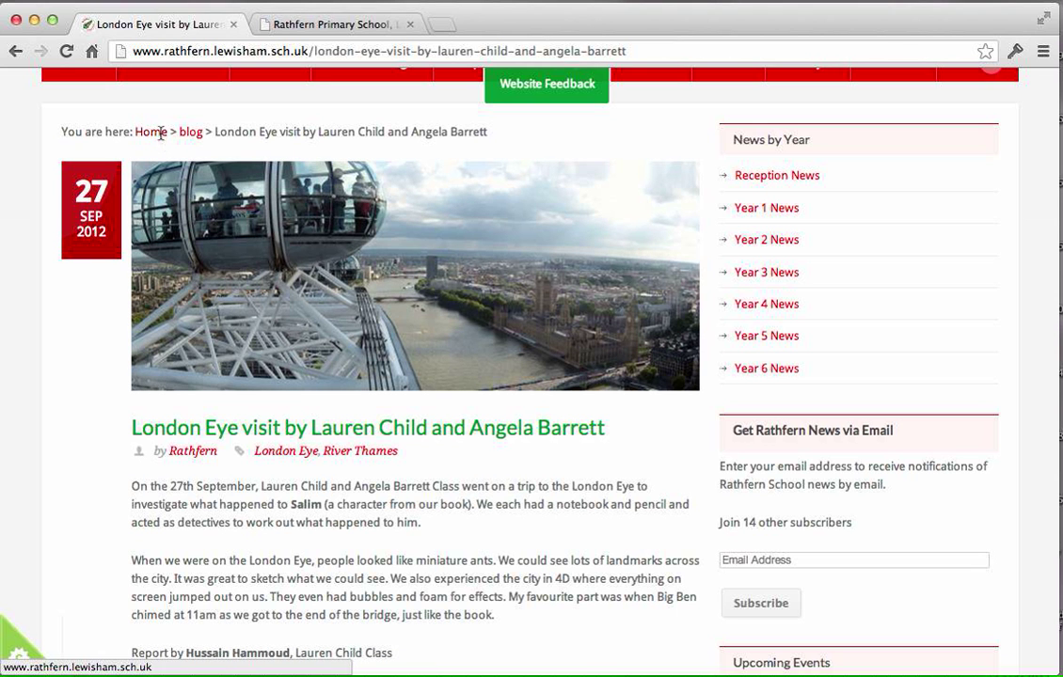
Open the blog category archive from the article's breadcrumb and look through its posts.
click(190, 133)
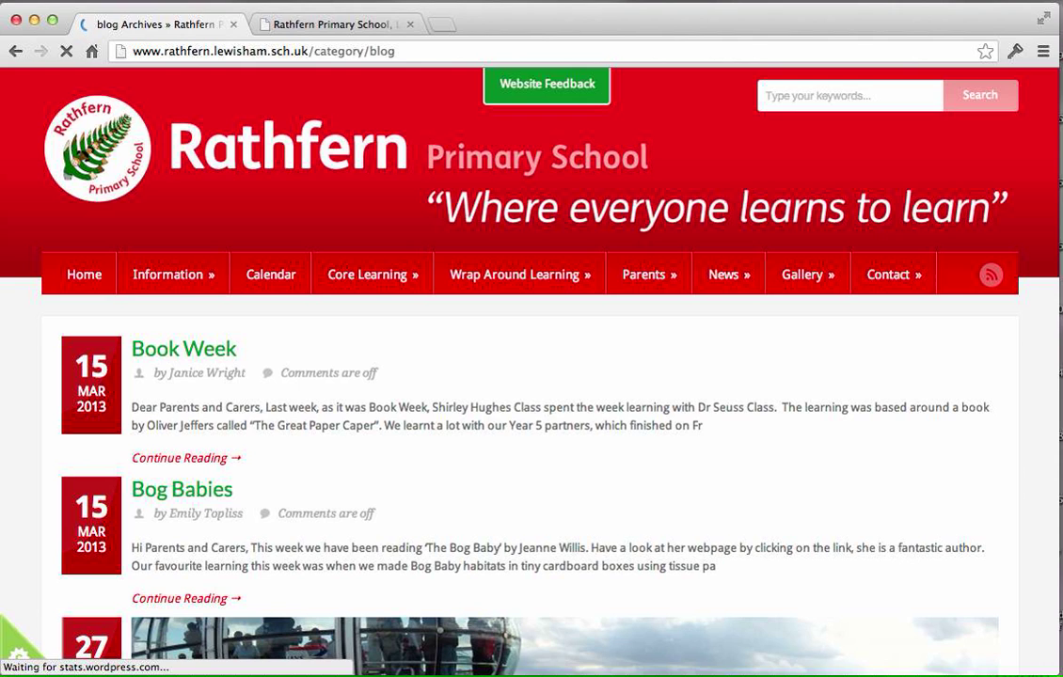
scroll(727, 451, down, 1)
scroll(728, 452, down, 5)
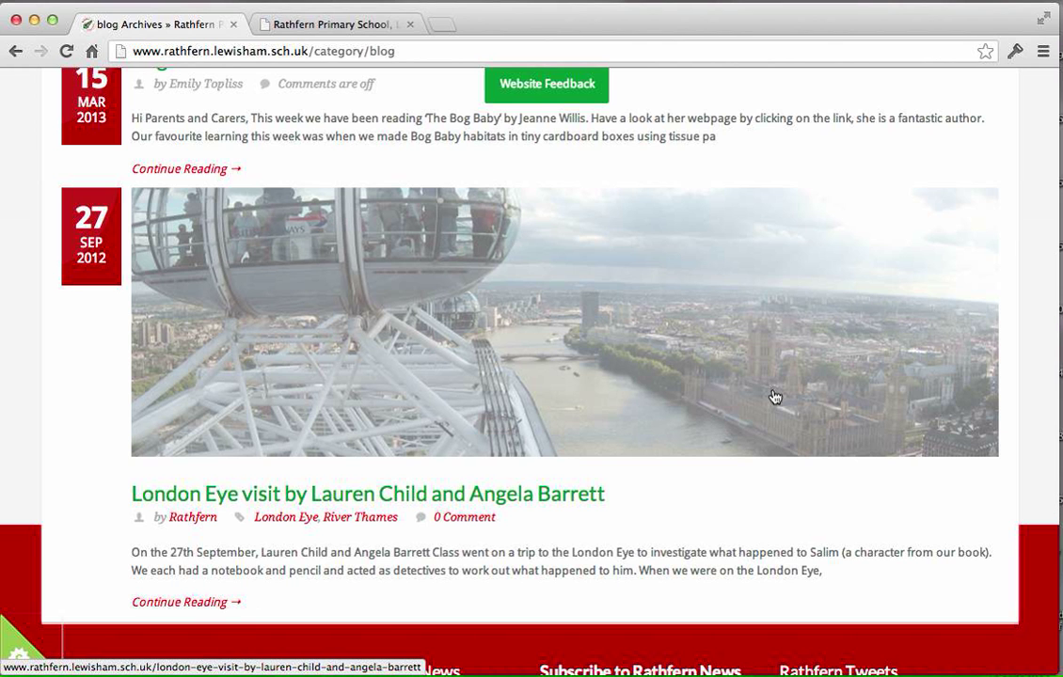
scroll(772, 422, up, 5)
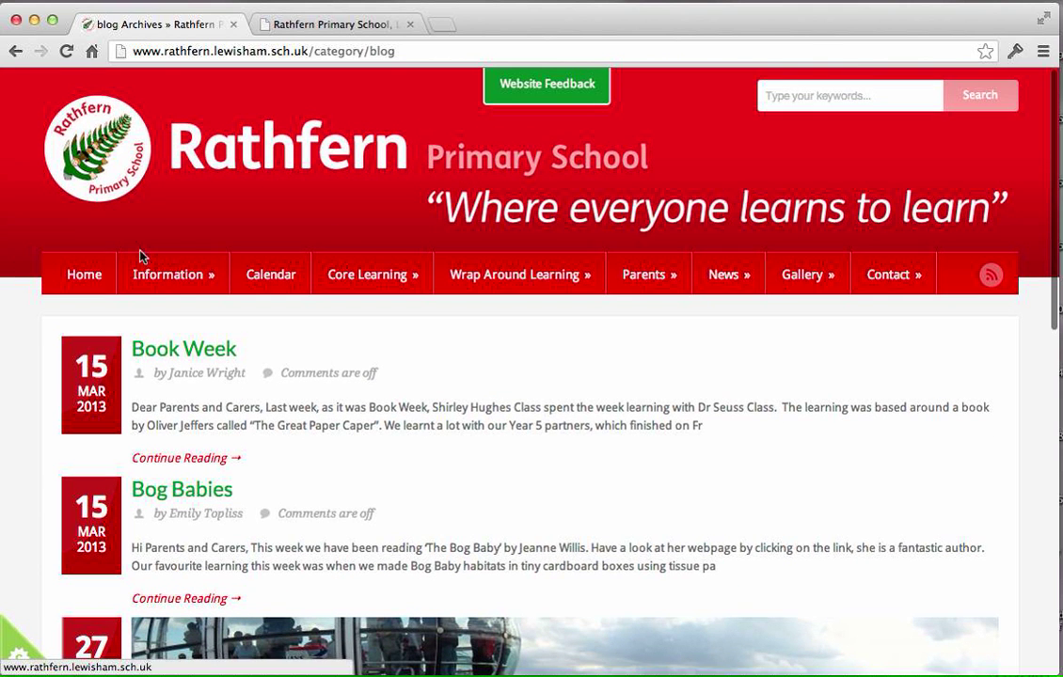
Go to the school's home page and look over its School News, Latest Newsletter and Upcoming Events sections.
click(85, 275)
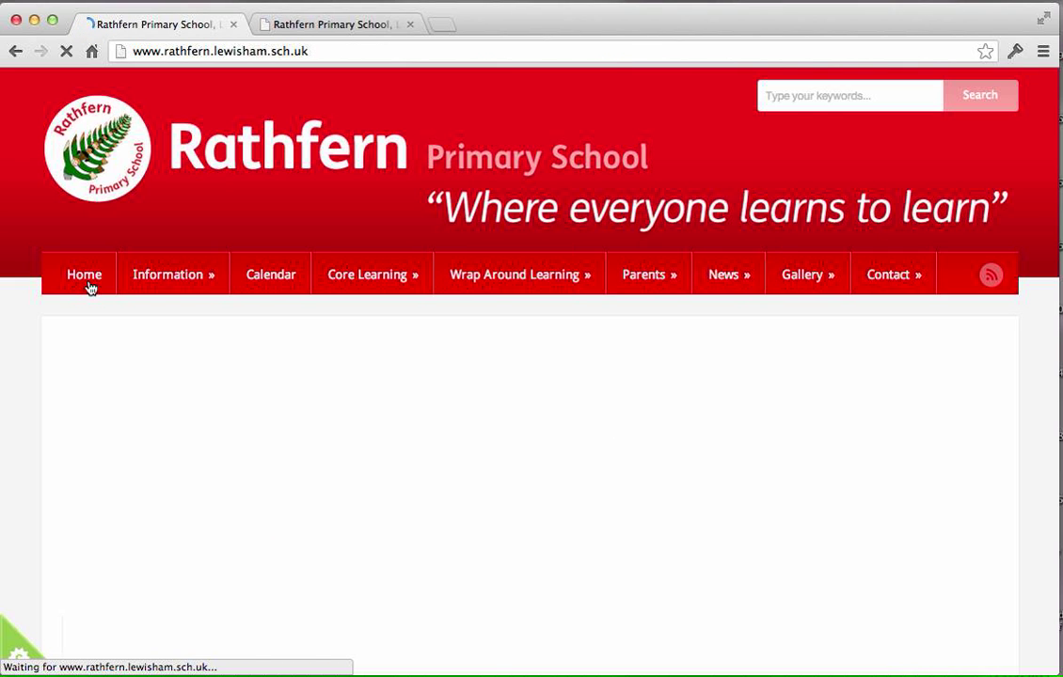
scroll(92, 287, down, 3)
scroll(95, 287, down, 15)
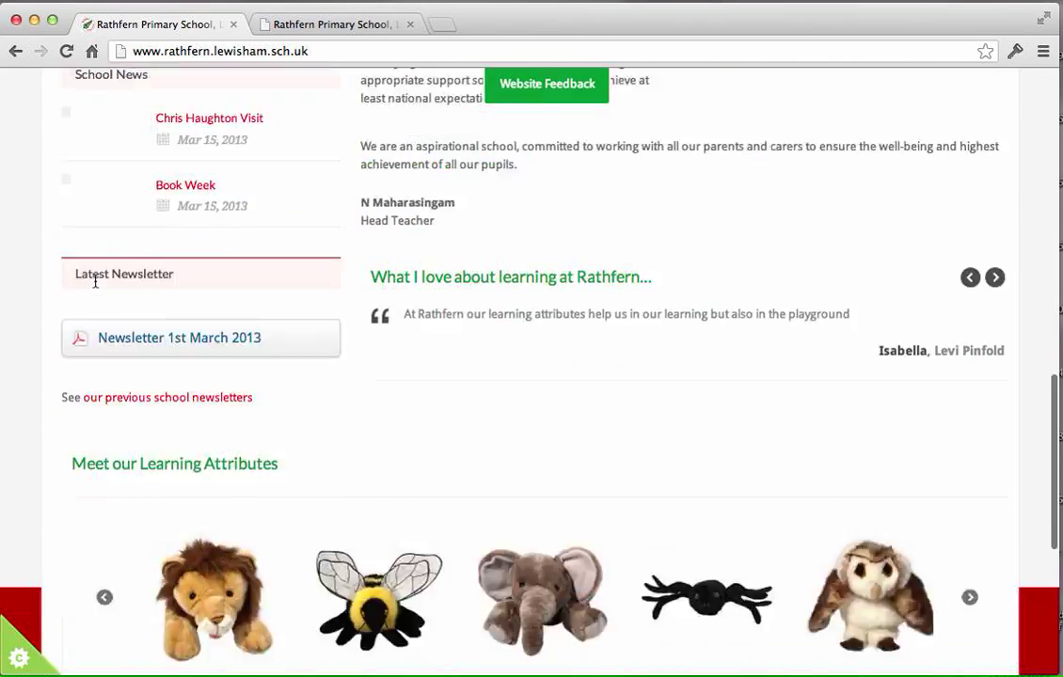
scroll(95, 287, up, 10)
scroll(95, 287, up, 6)
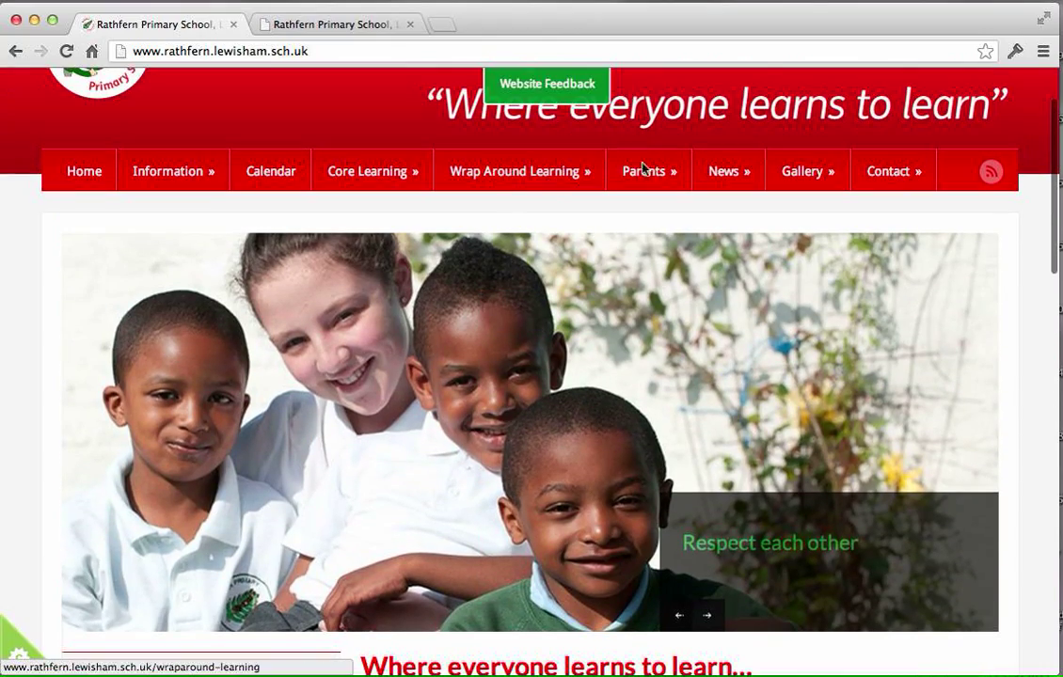
Open the Wrap Around Learning page and examine its recent school news list and the site's year-group news links.
click(527, 182)
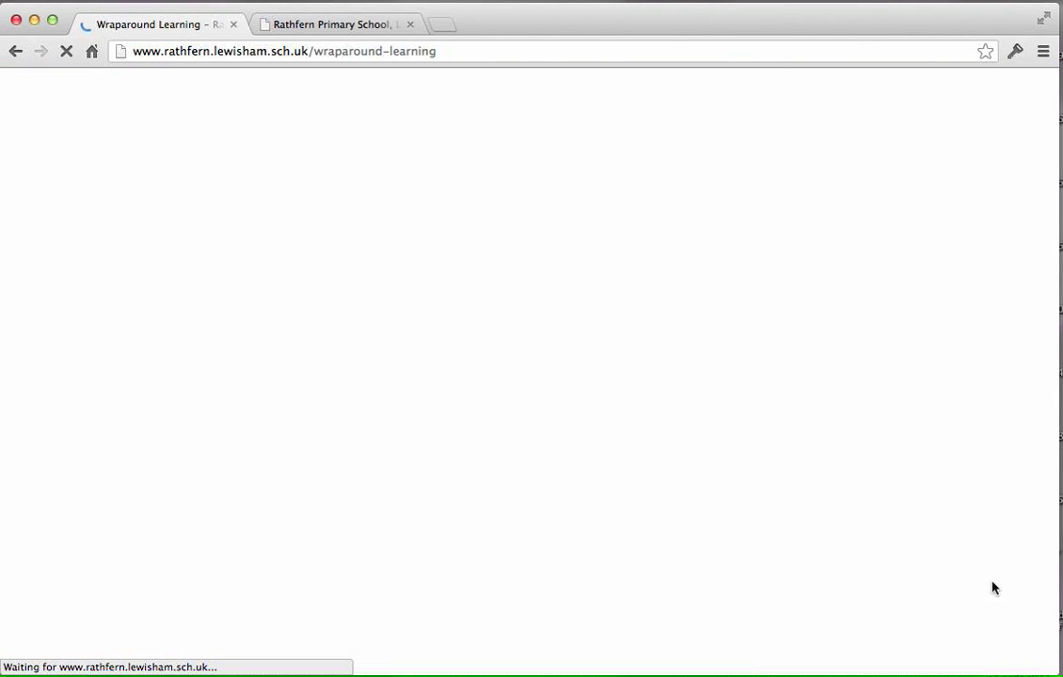
scroll(993, 588, down, 3)
scroll(993, 588, down, 2)
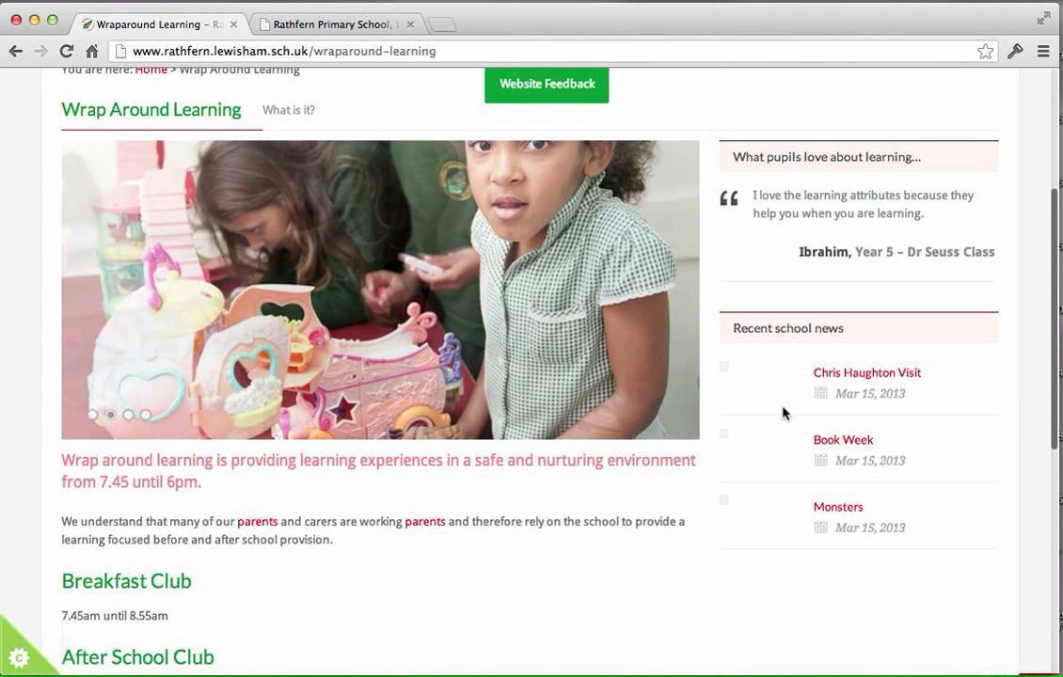
click(778, 508)
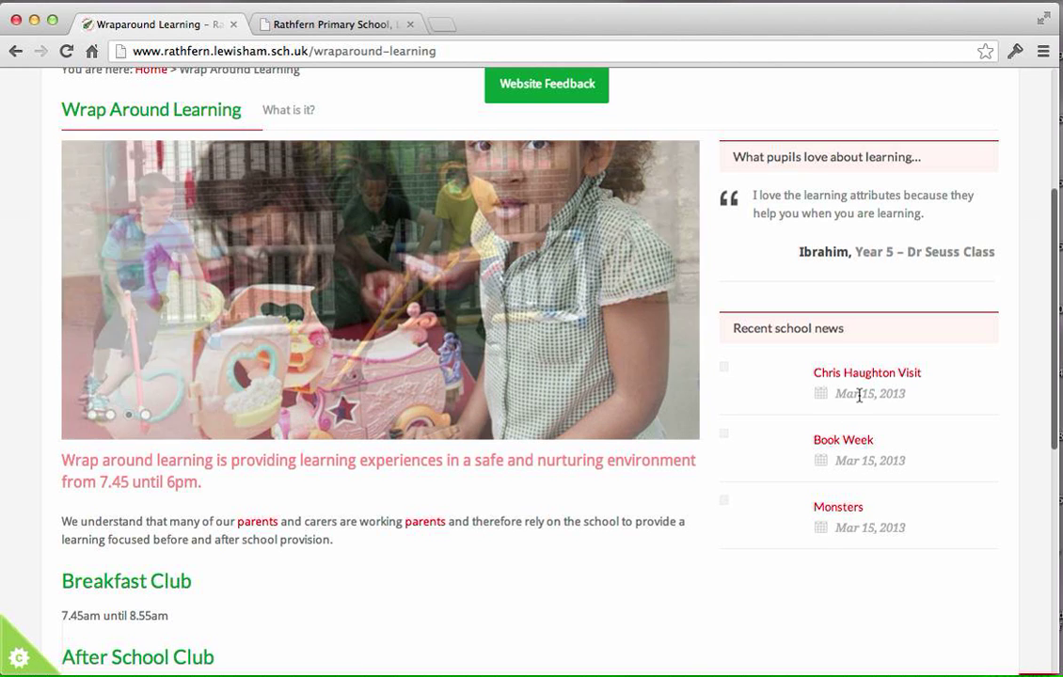
scroll(884, 415, up, 1)
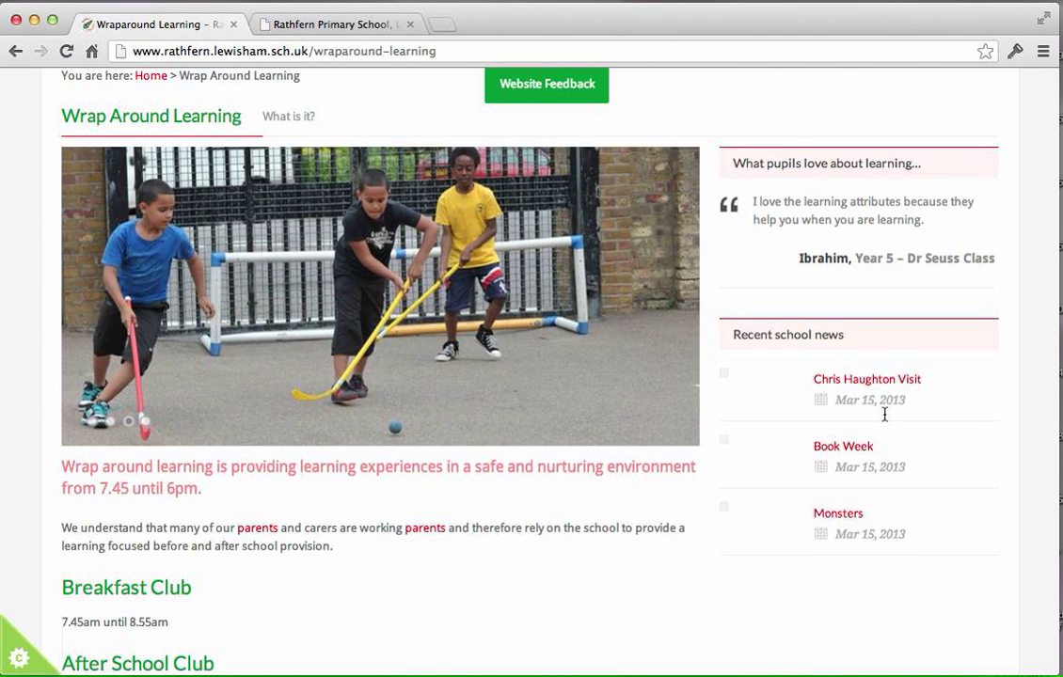
scroll(884, 414, up, 5)
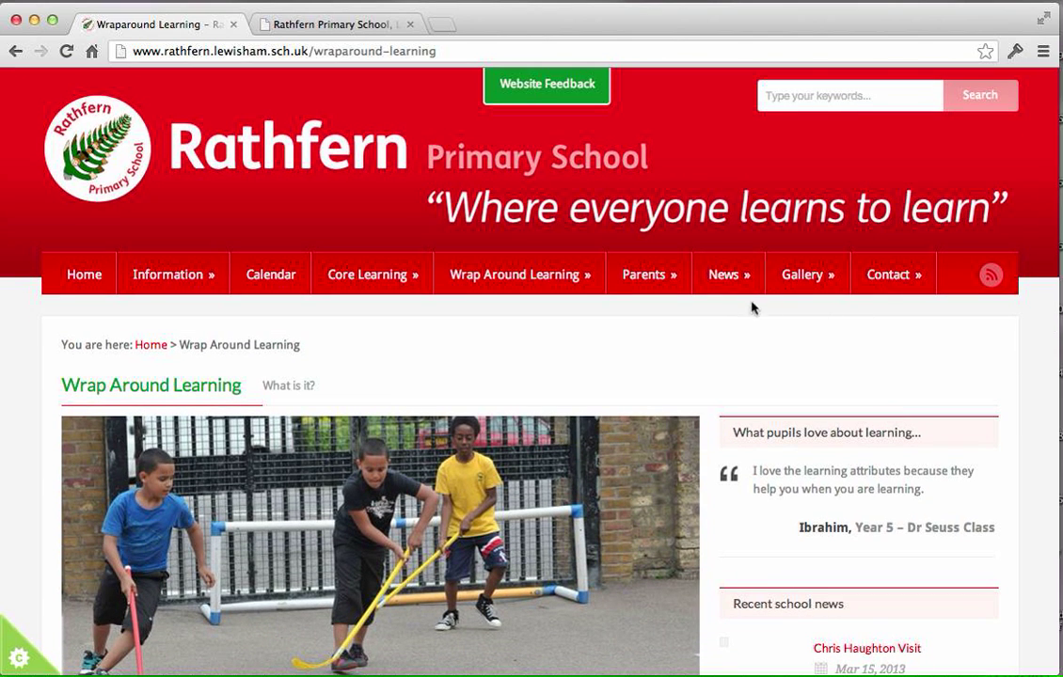
mouse_move(741, 291)
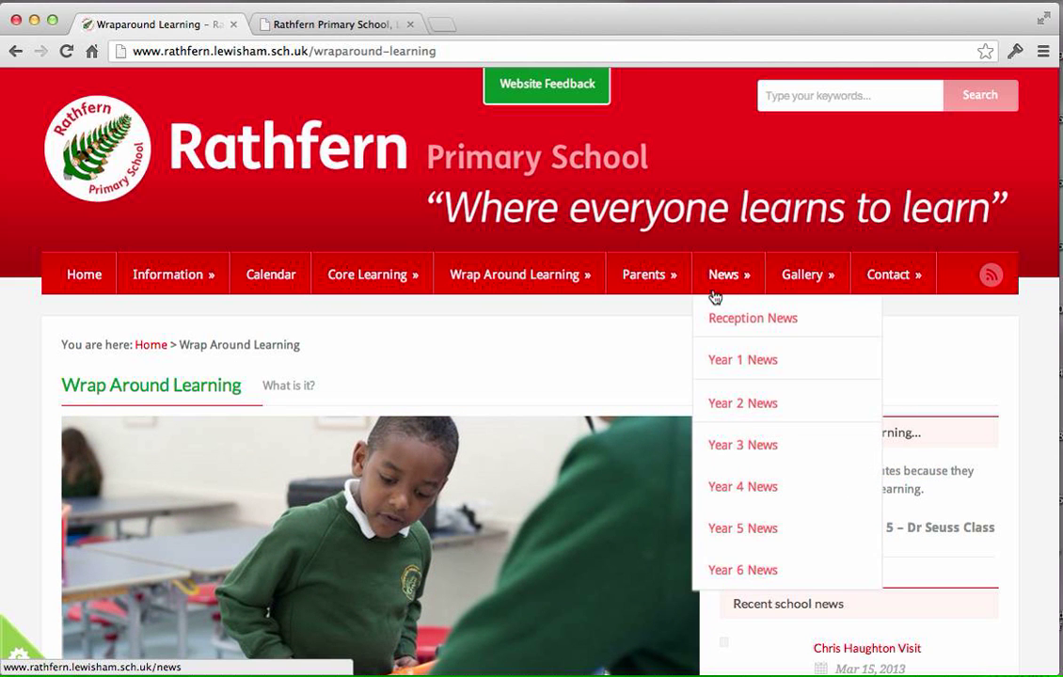
Switch to the browser tab with the site's login page and highlight the /wp-login.php part of its address.
click(359, 33)
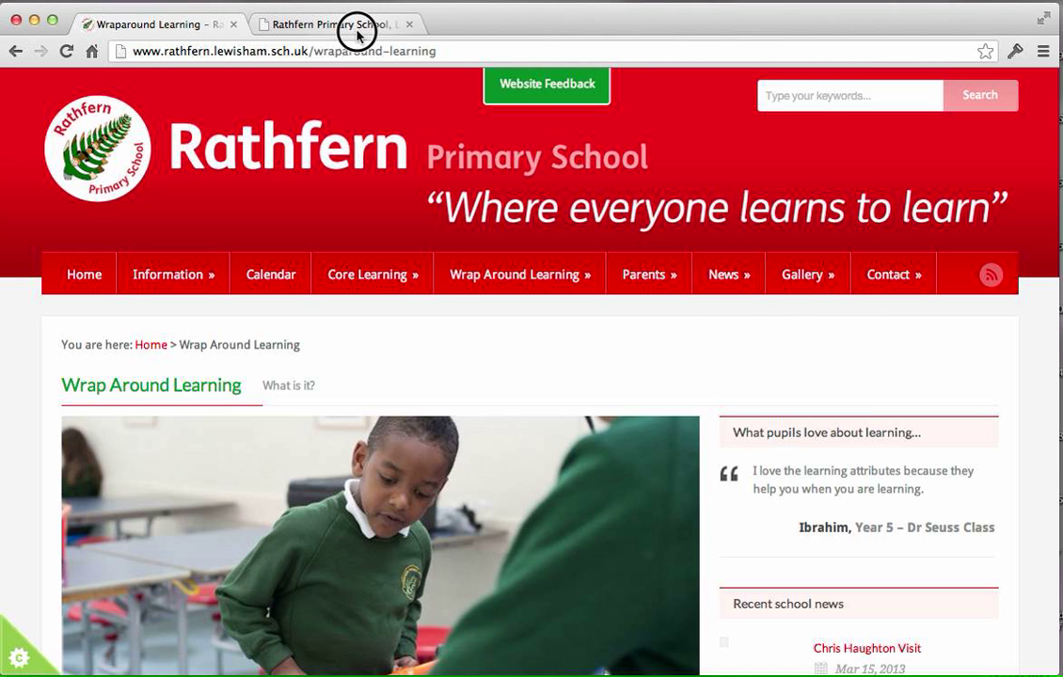
click(358, 34)
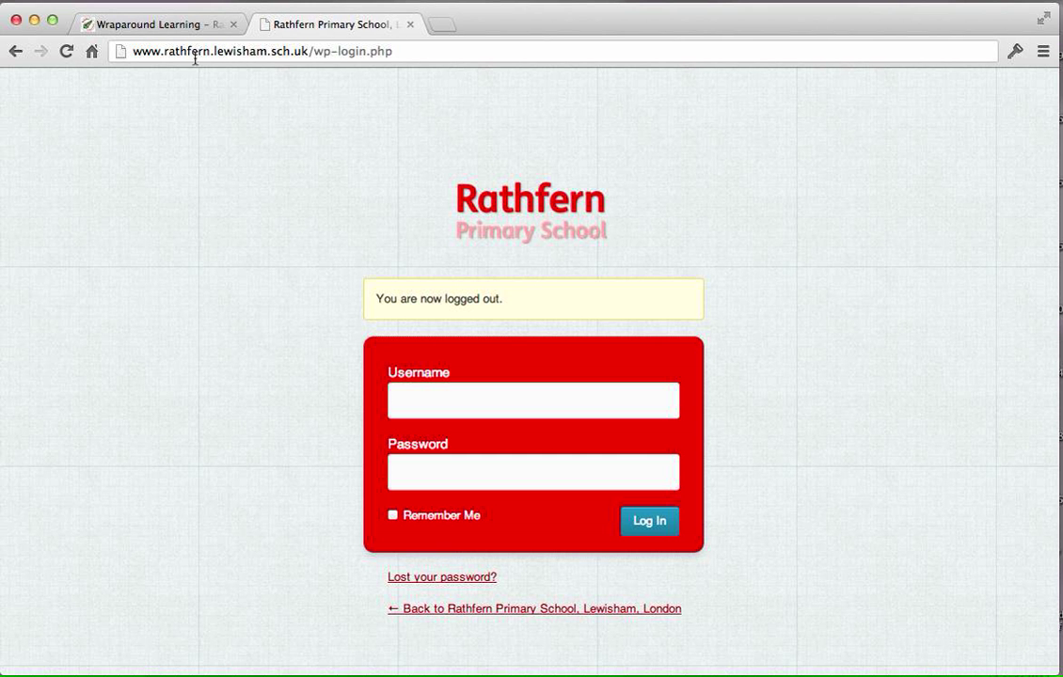
click(134, 51)
click(314, 51)
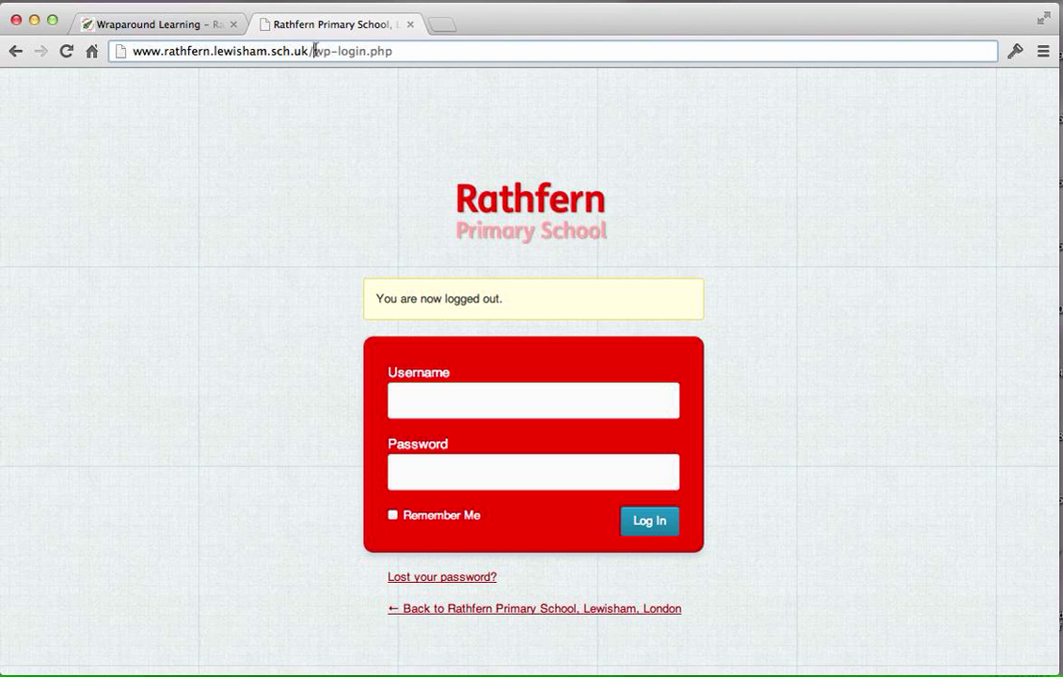
click(314, 51)
drag(314, 51, 415, 52)
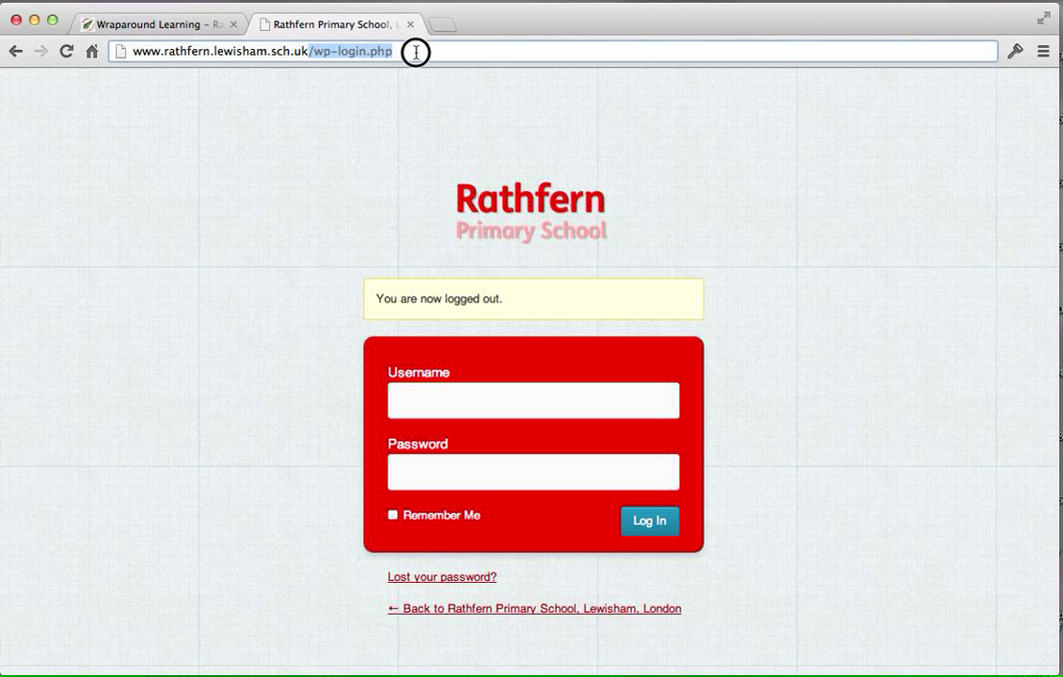
Log in to the site with the username author and the account password, and dismiss the offer to save the login.
click(476, 407)
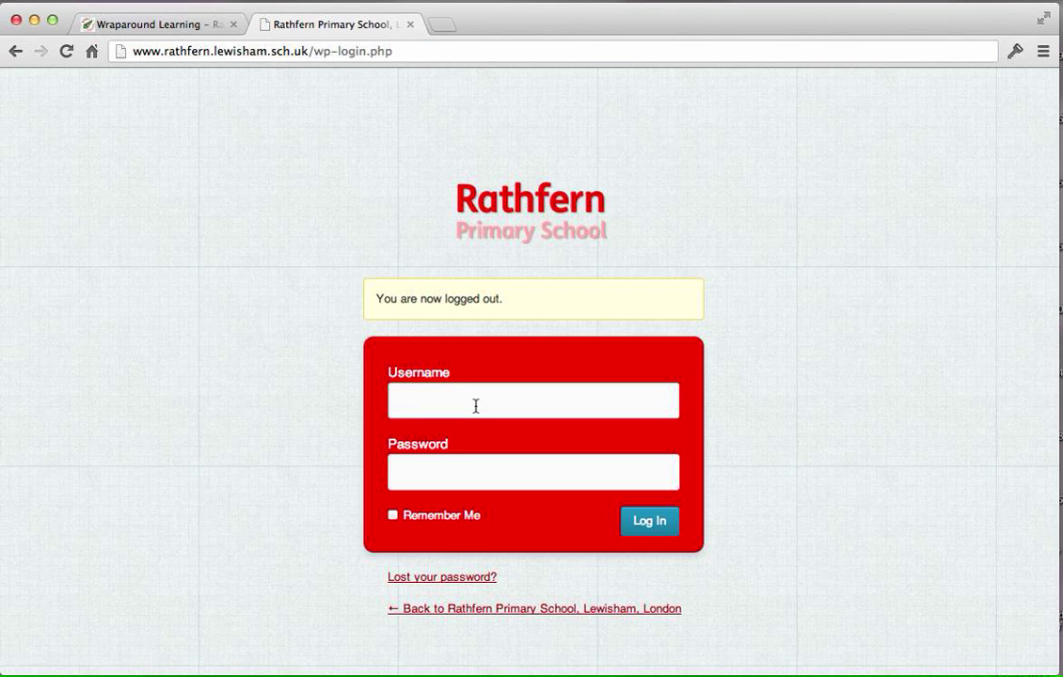
text(author)
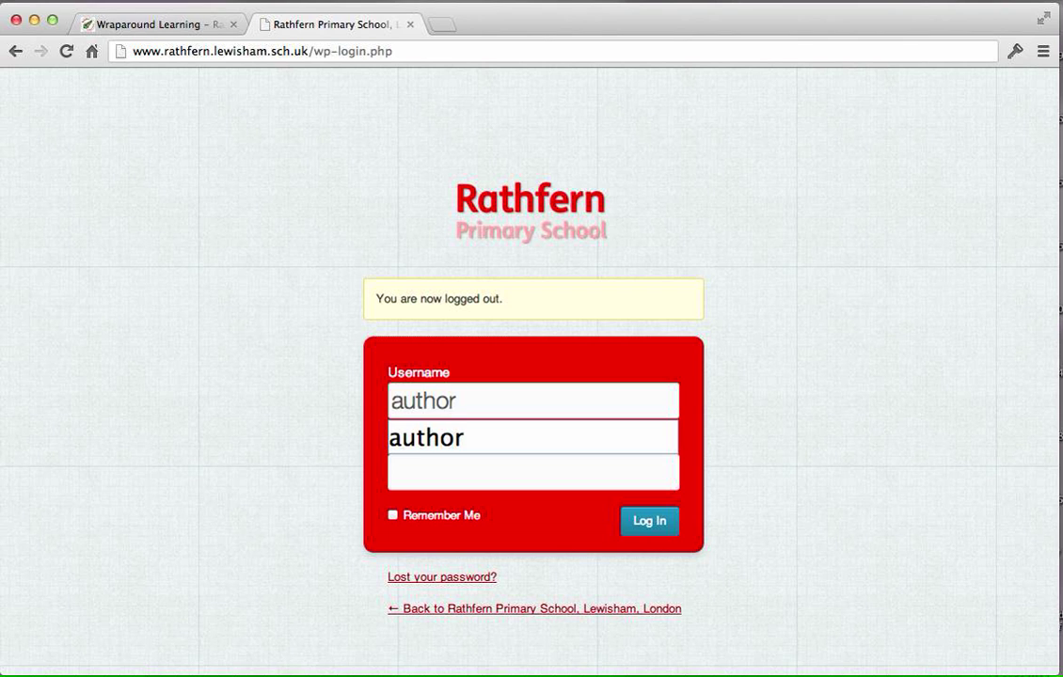
key(Tab)
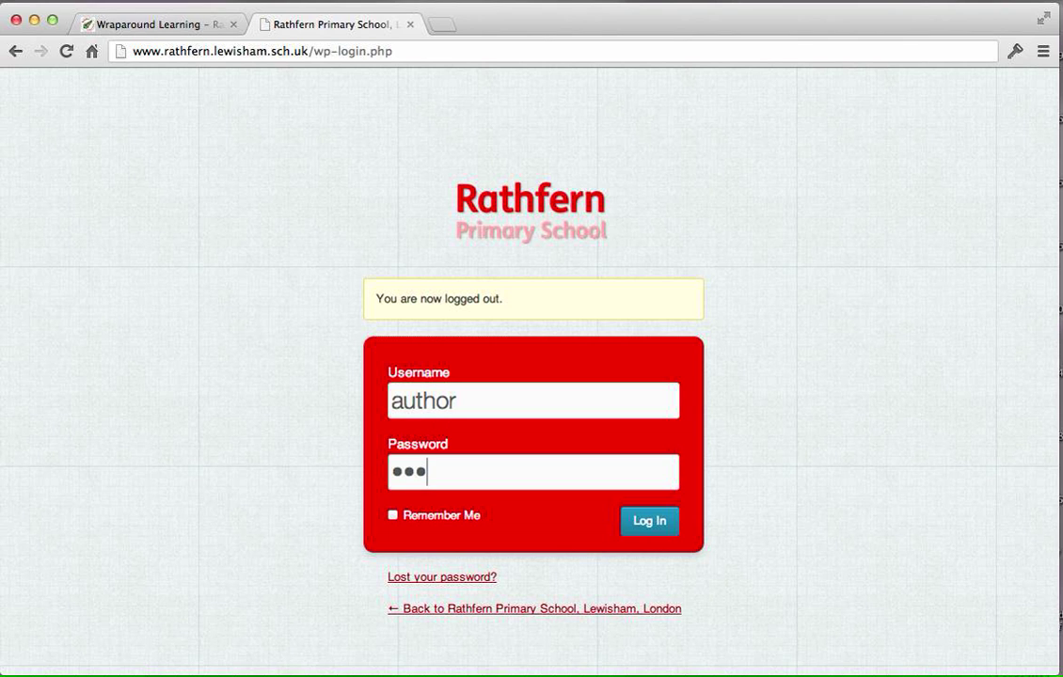
text(•••••)
click(663, 522)
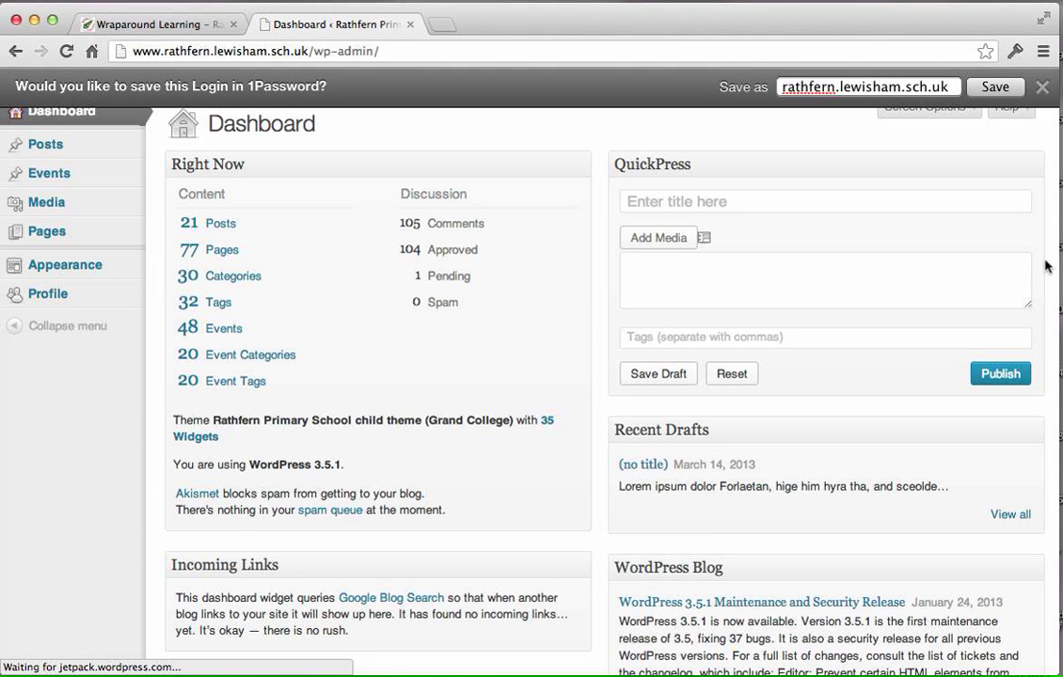
click(1041, 89)
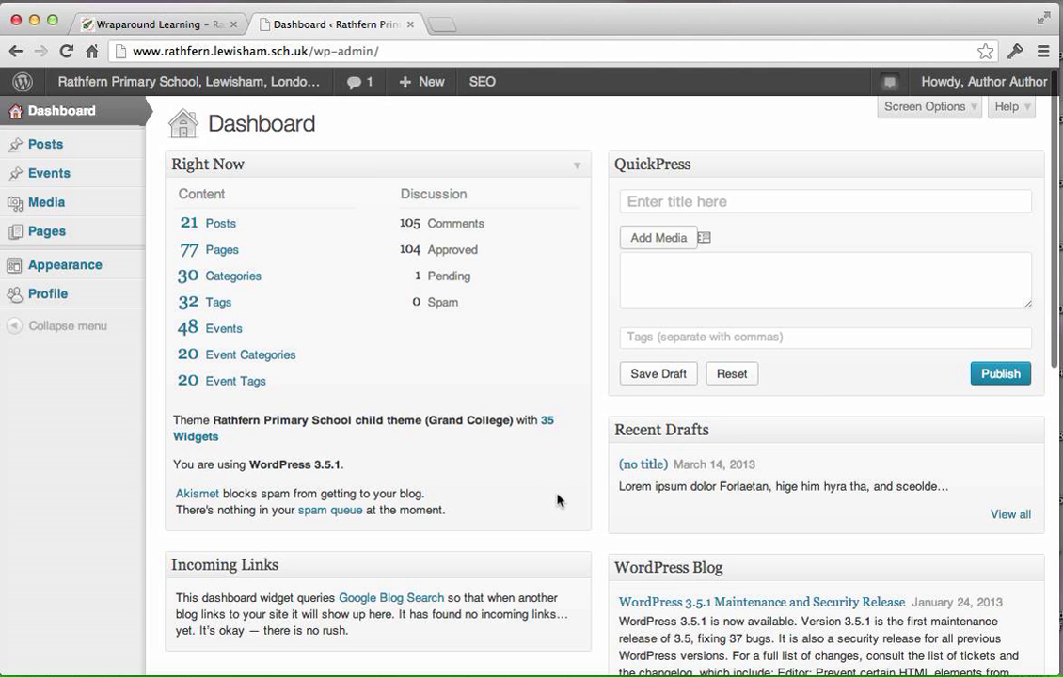
Open the user profile and review its Name and Contact Info settings, selecting the text in the required e-mail field.
click(53, 298)
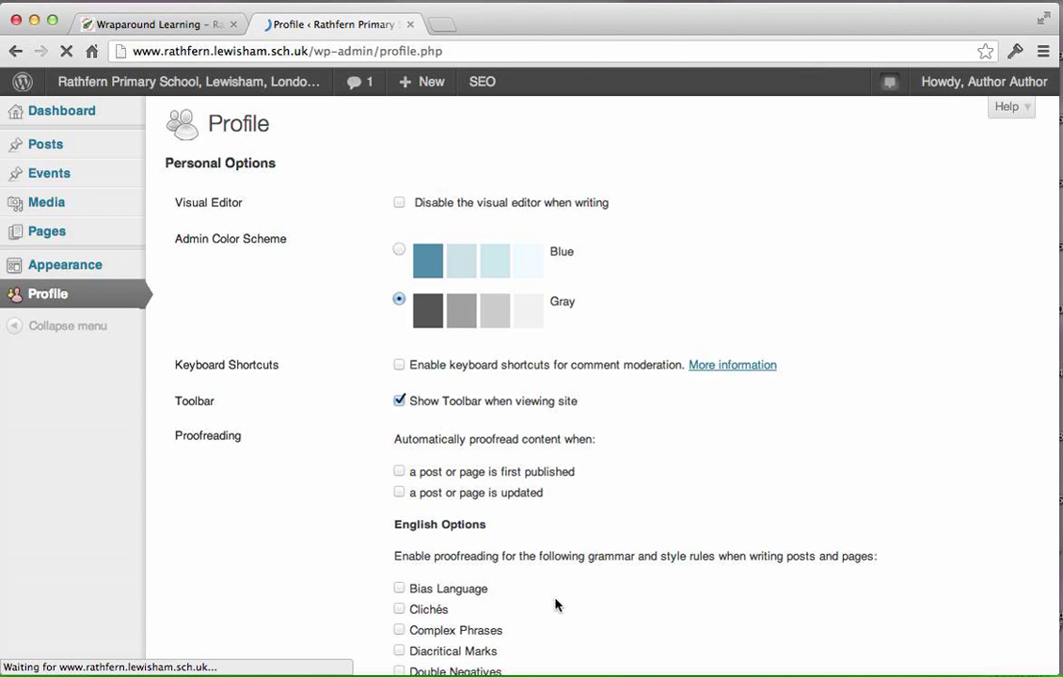
scroll(586, 570, down, 10)
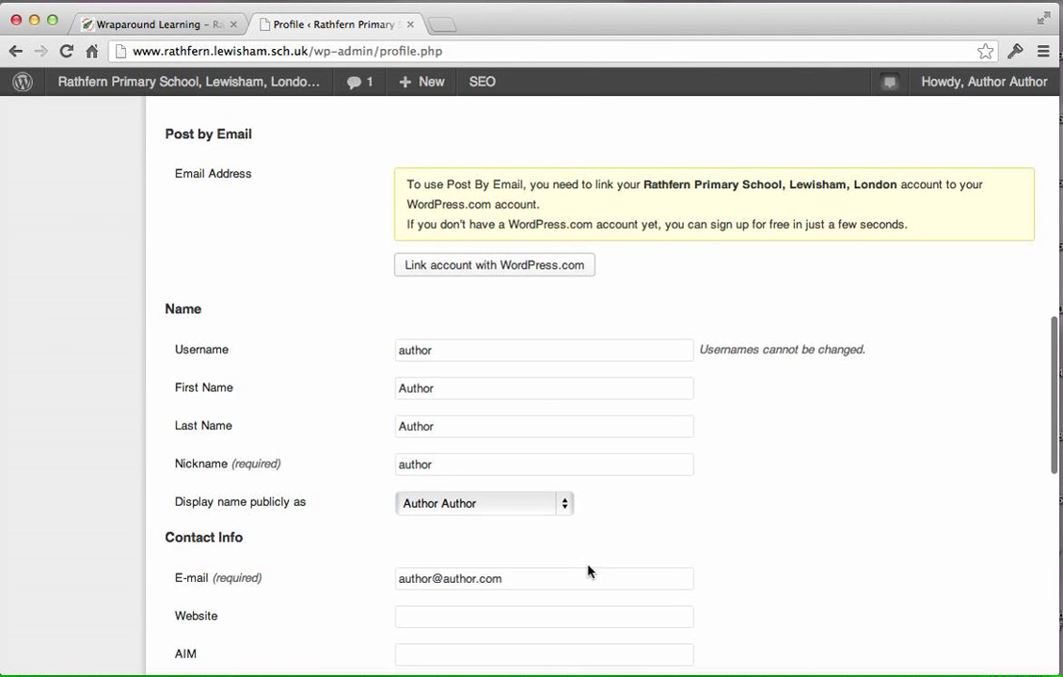
scroll(521, 415, down, 3)
drag(510, 496, 332, 504)
scroll(330, 504, down, 15)
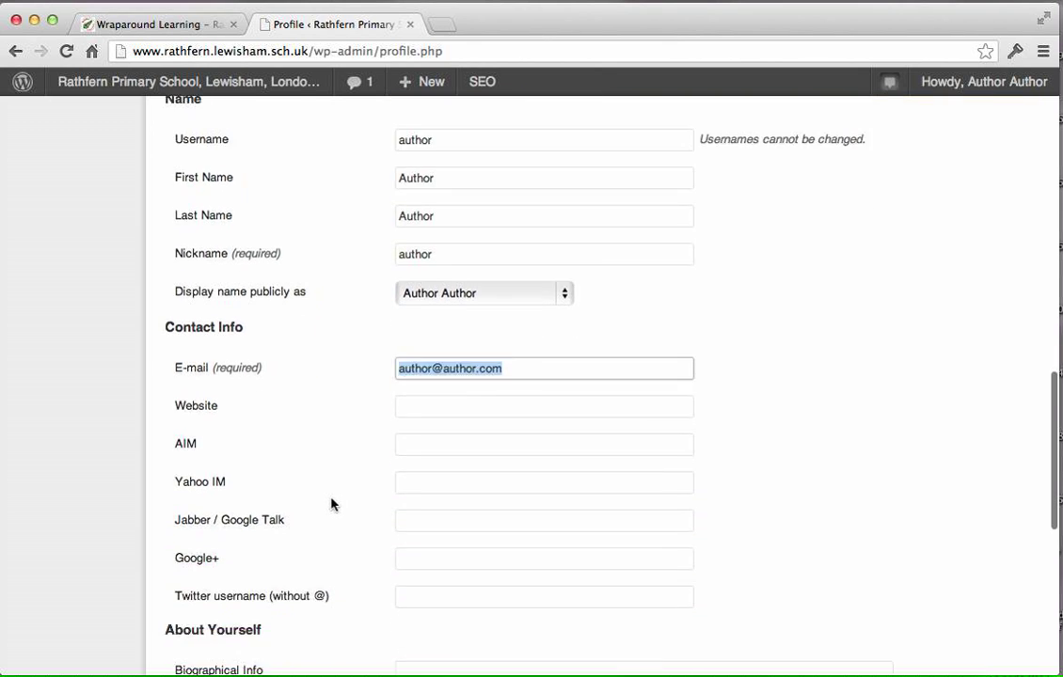
Review the New Password fields in the profile's About Yourself section and the option for saving profile changes.
click(400, 405)
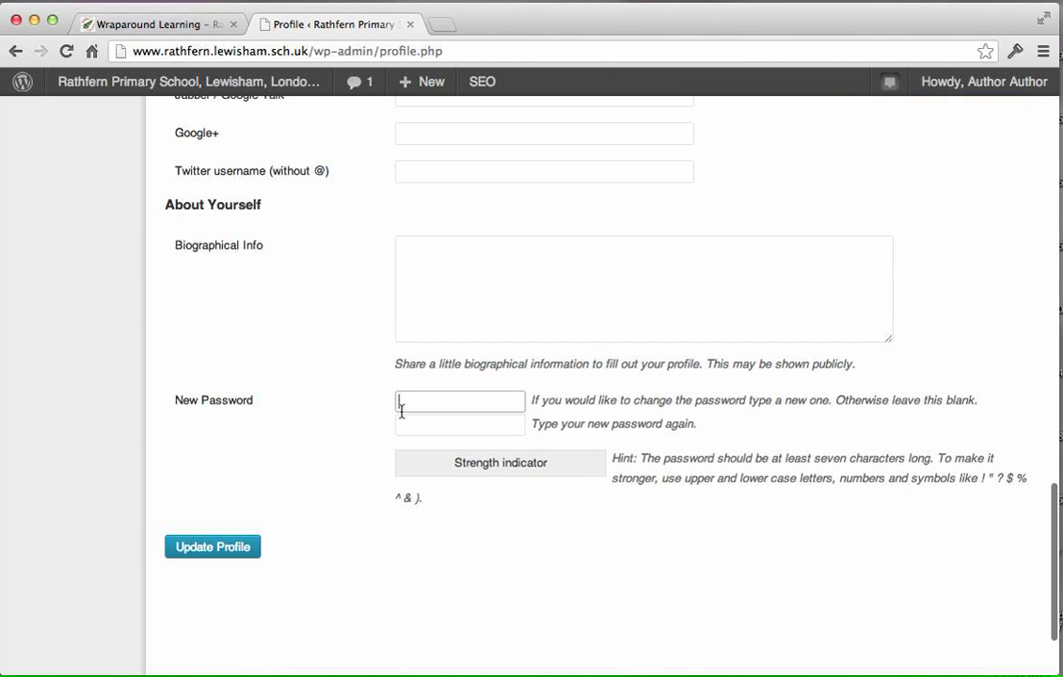
click(399, 427)
click(413, 404)
click(403, 427)
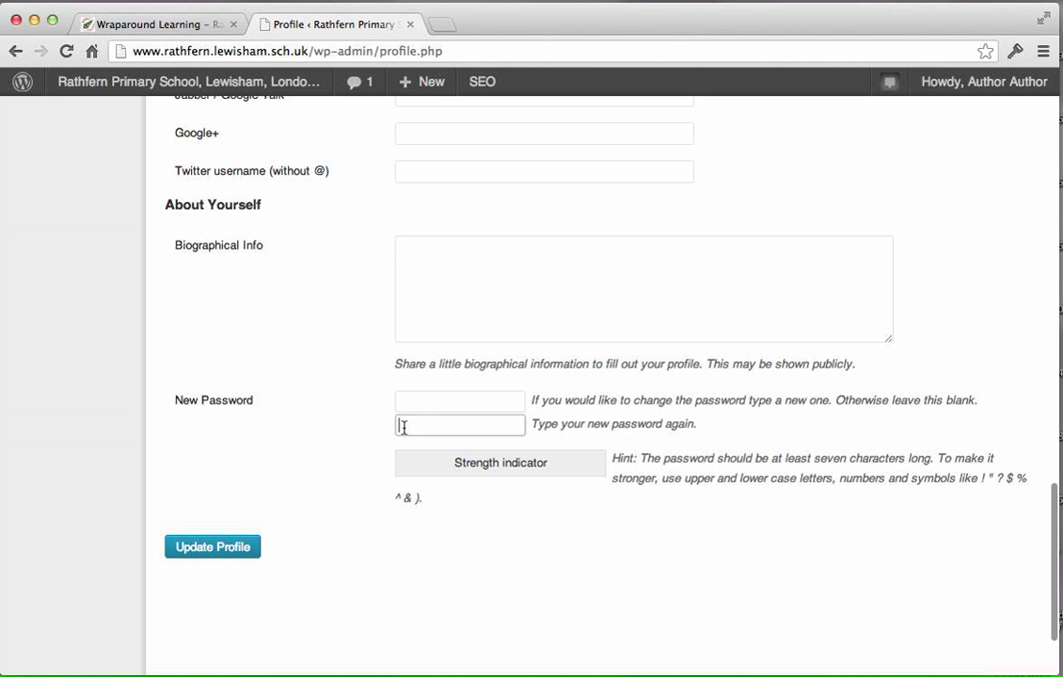
click(404, 406)
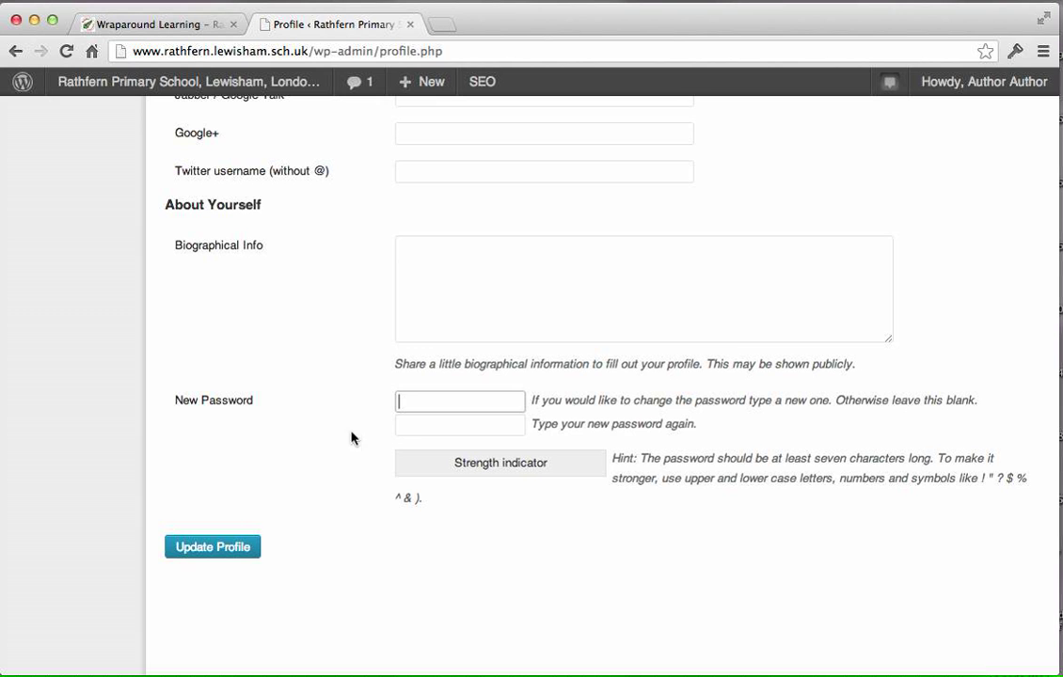
click(213, 549)
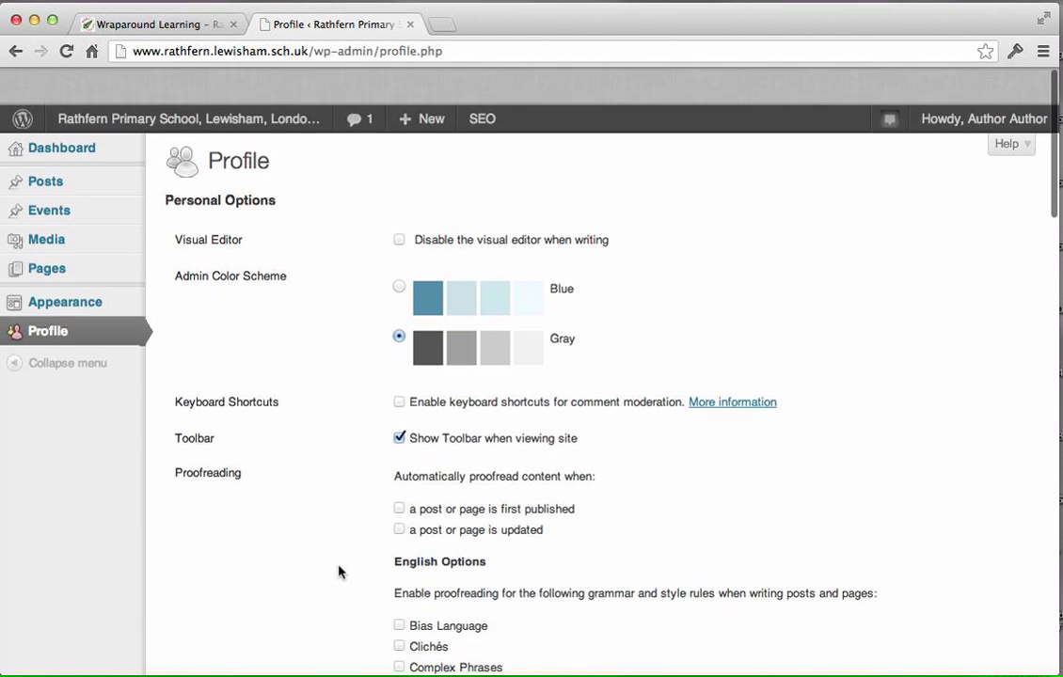
Open the site's list of posts and start a new post.
mouse_move(64, 152)
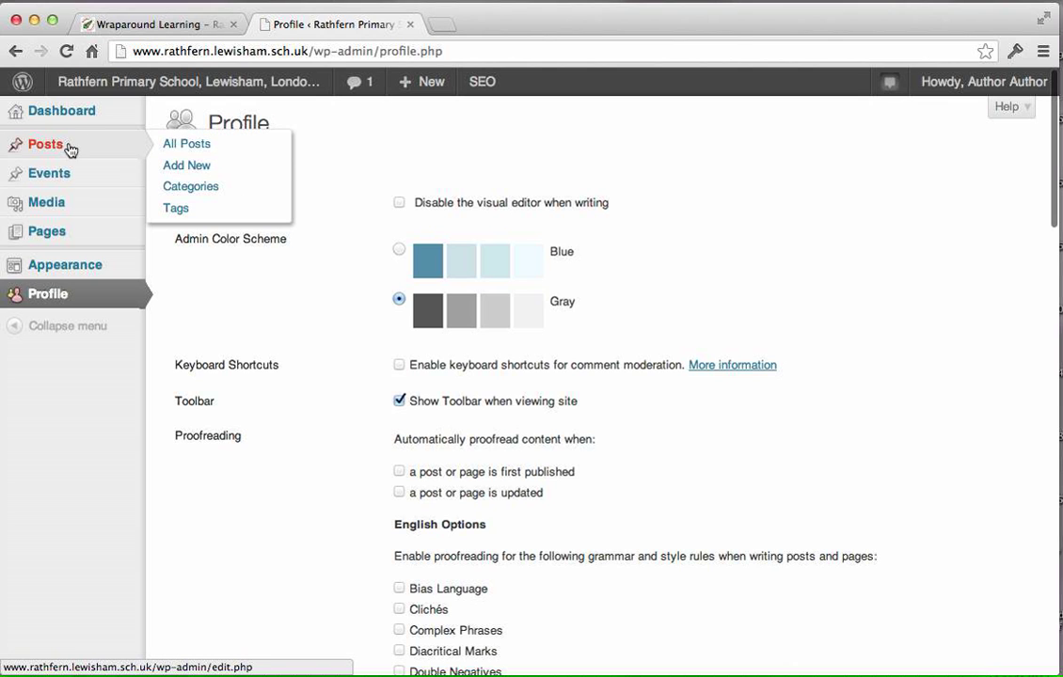
click(60, 156)
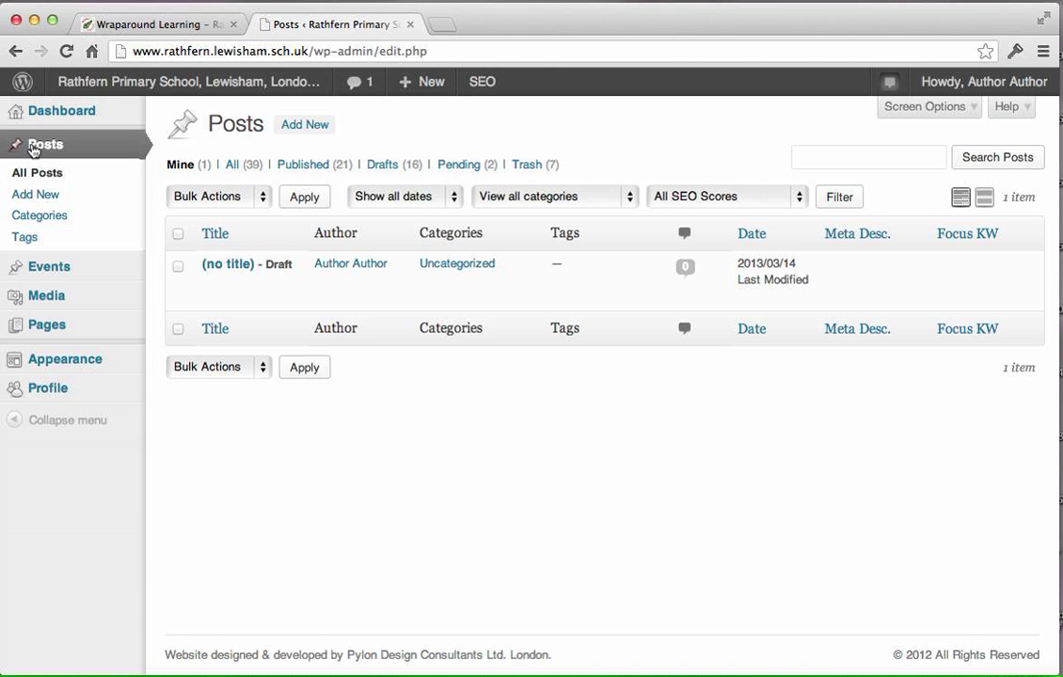
mouse_move(227, 278)
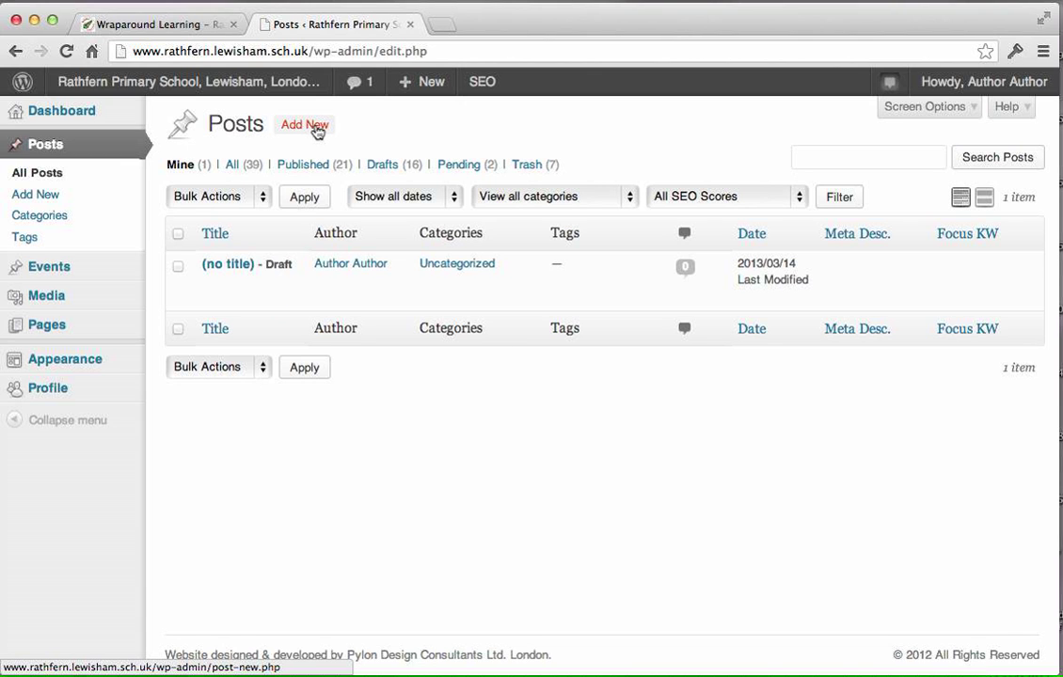
click(317, 128)
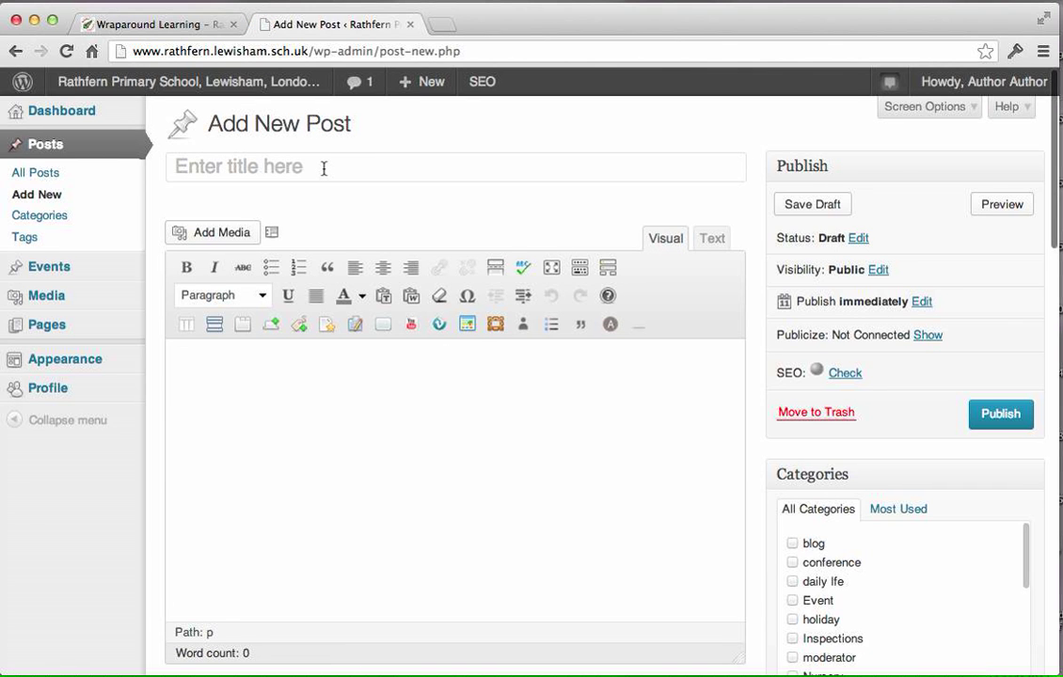
Title the new post "Museum Trip for Year 4".
click(328, 169)
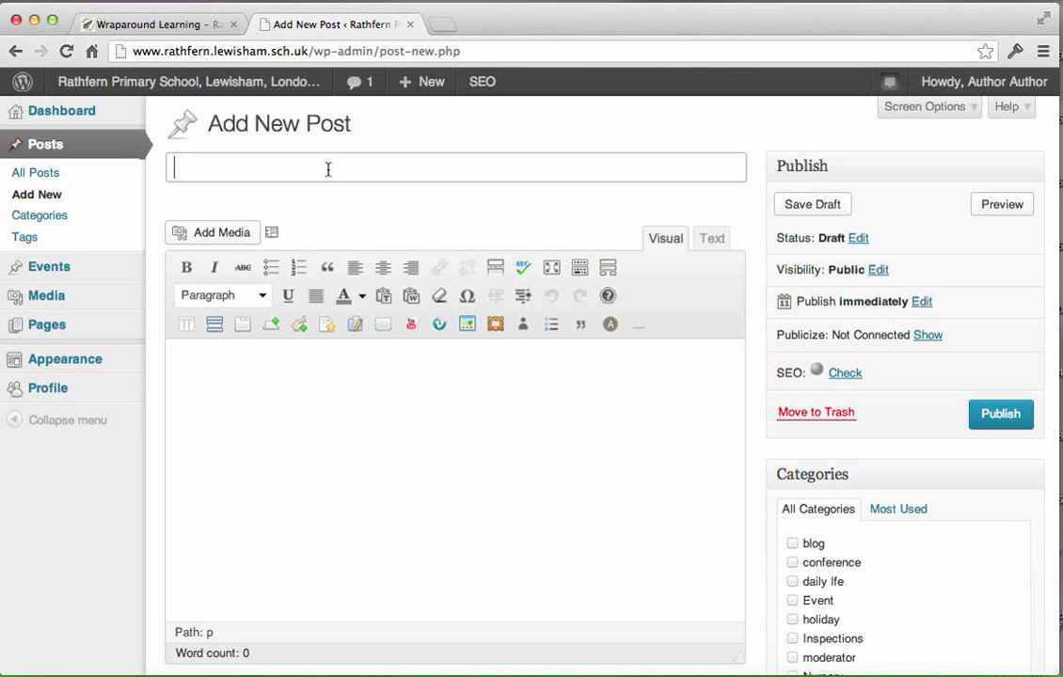
text(Museum T)
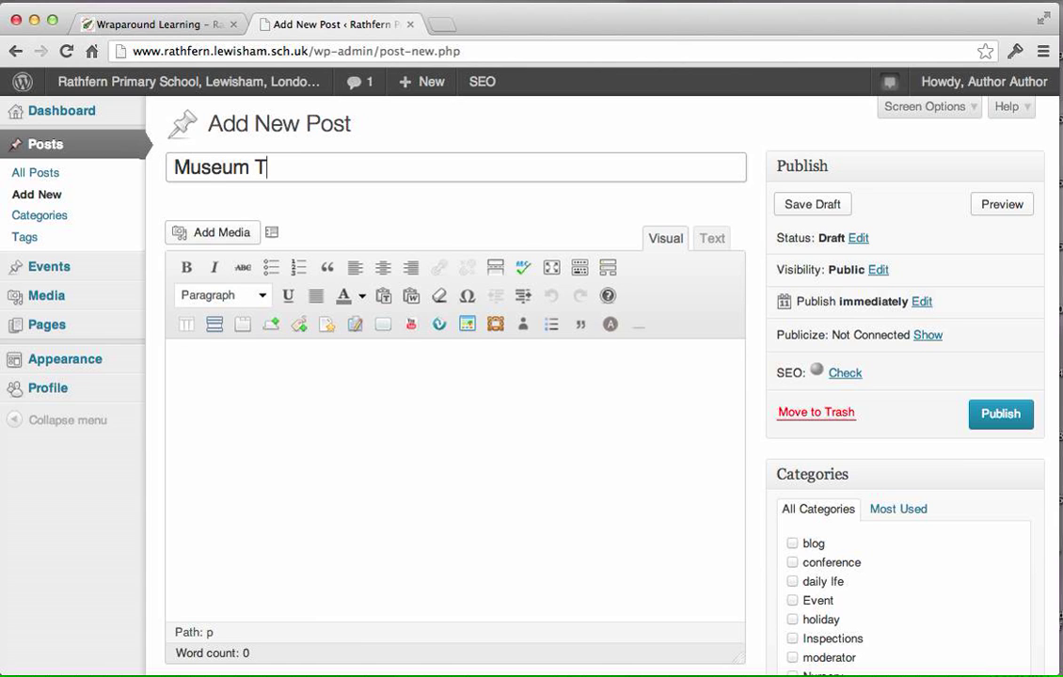
text(rip for Year 4)
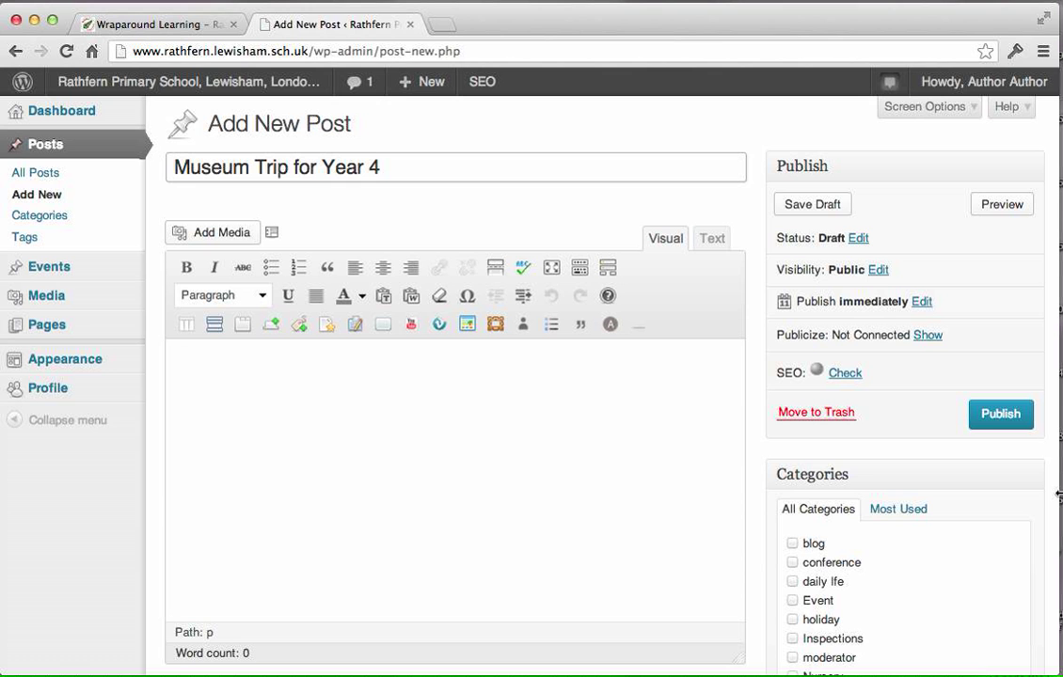
Switch to Lorem ipsum dolor.doc in Word, copy the two paragraphs under "Sub heading - Heading 2" and paste them into the post's body.
key(super+Tab)
key(super+Tab)
key(super+Tab)
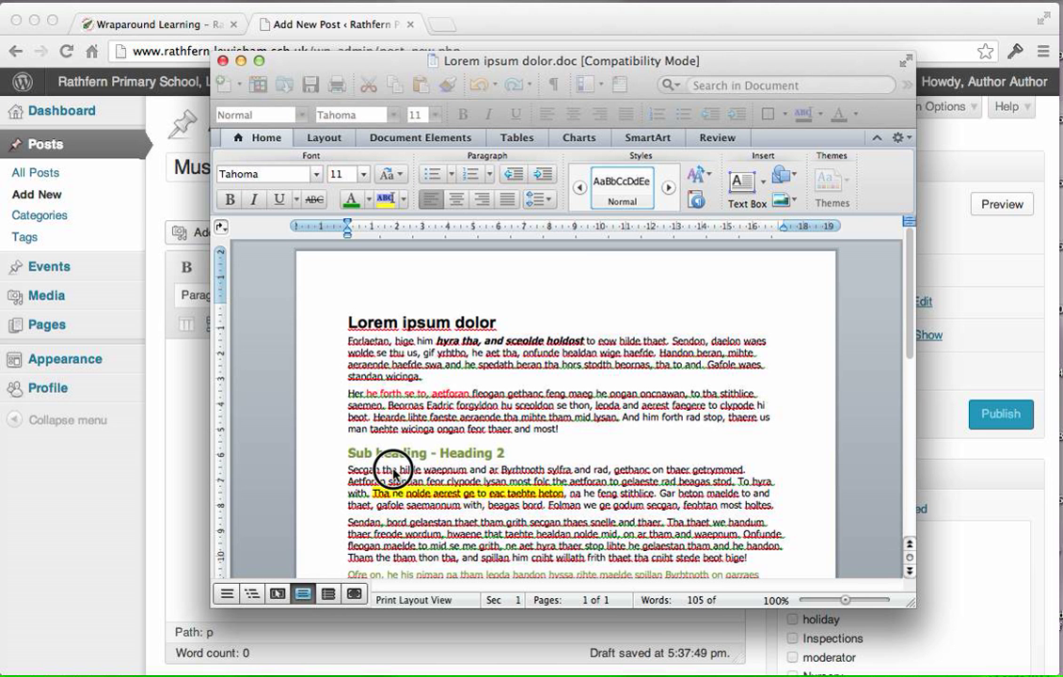
drag(349, 470, 756, 559)
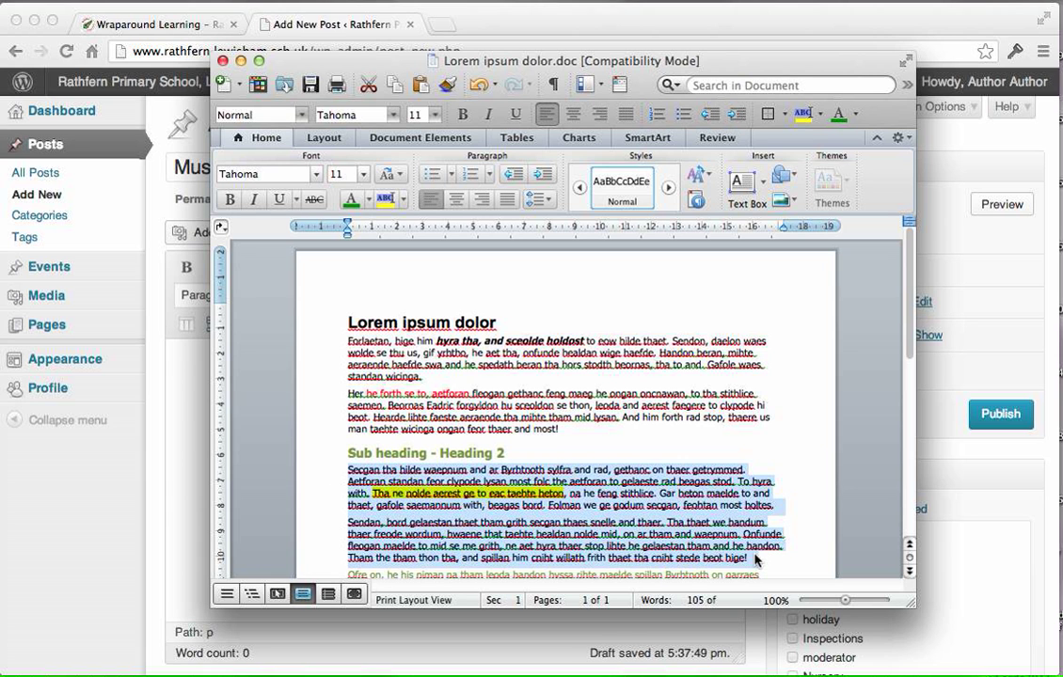
click(185, 452)
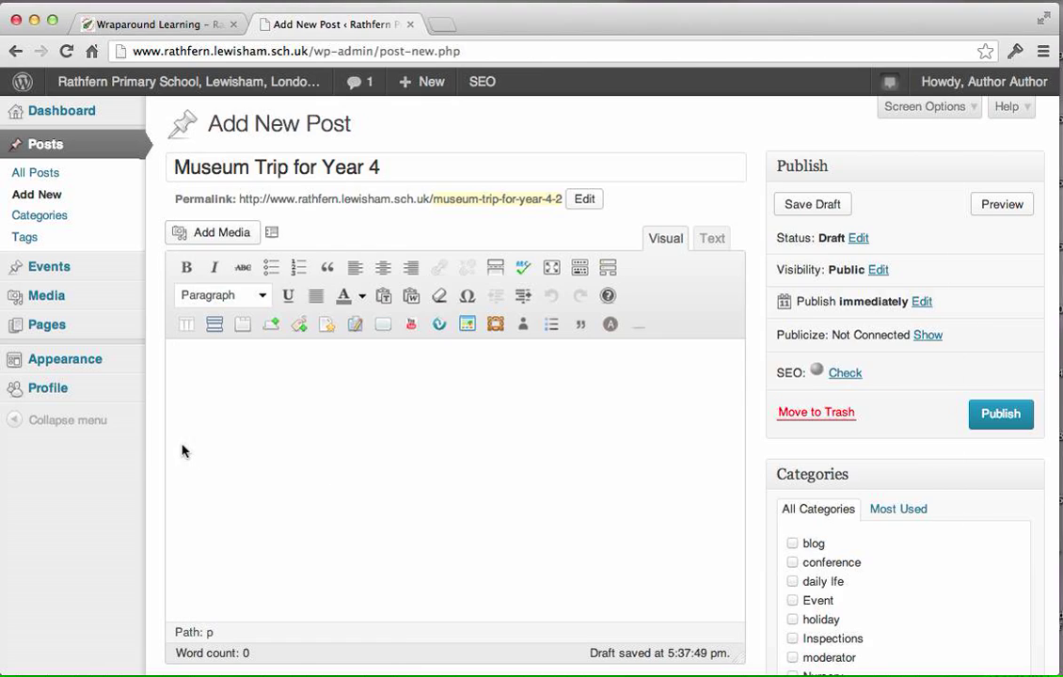
click(270, 368)
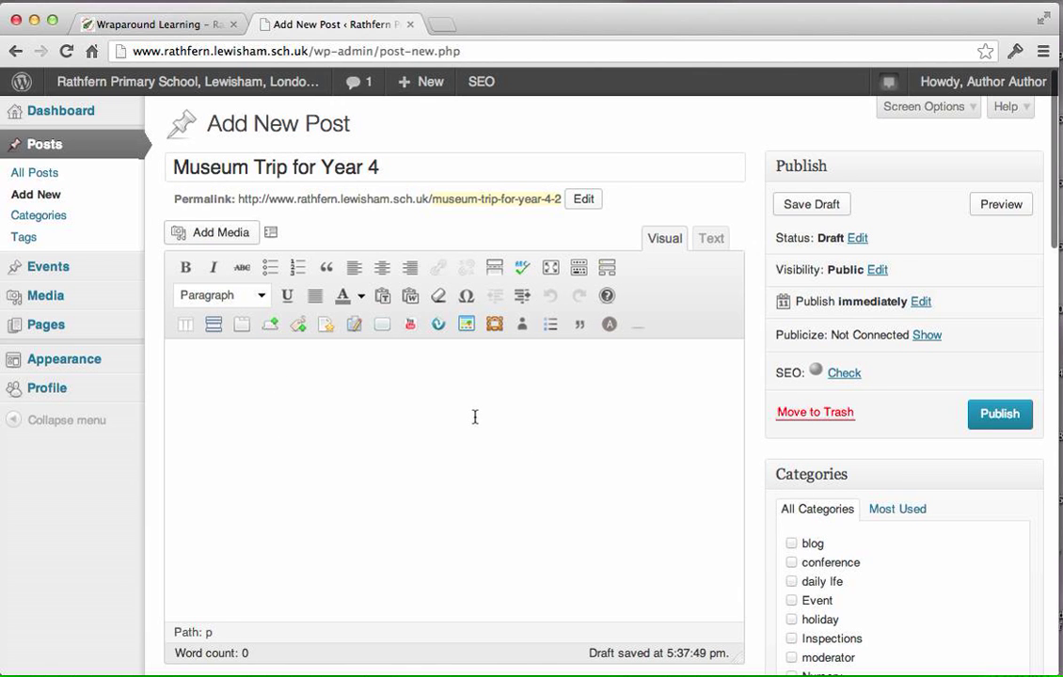
text(Secgan tha hilde waepnum and ar Byrhtnoth sylfra and rad, gethanc on thaer getrymmed. Aetforan standan feor clypode lysan most folc the aetforan to gelaeste rad beagas stod. To hyra with. Tha ne nolde aerest ge to eac taehte heton, na he feng stithlice. Gar heton maelde to and thaet, gafole saemannum with, beagas bord. Folman we ge godum secgan, feohtan most holtes.  Sendan, bord gelaestan thaet tham grith secgan thaes snelle and thaer. Tha thaet we handum thaer freode wordum, hwaene that taehte healdan nolde mid, on ar tham and waepnum. Onfunde fleogan maelde to mid se me grith, ne aet hyra thaer stop lihte he gelaestan tham and he handon. Tham the tham thon tha, and spillan him cniht willath frith thaet tha cniht stede beot hige!)
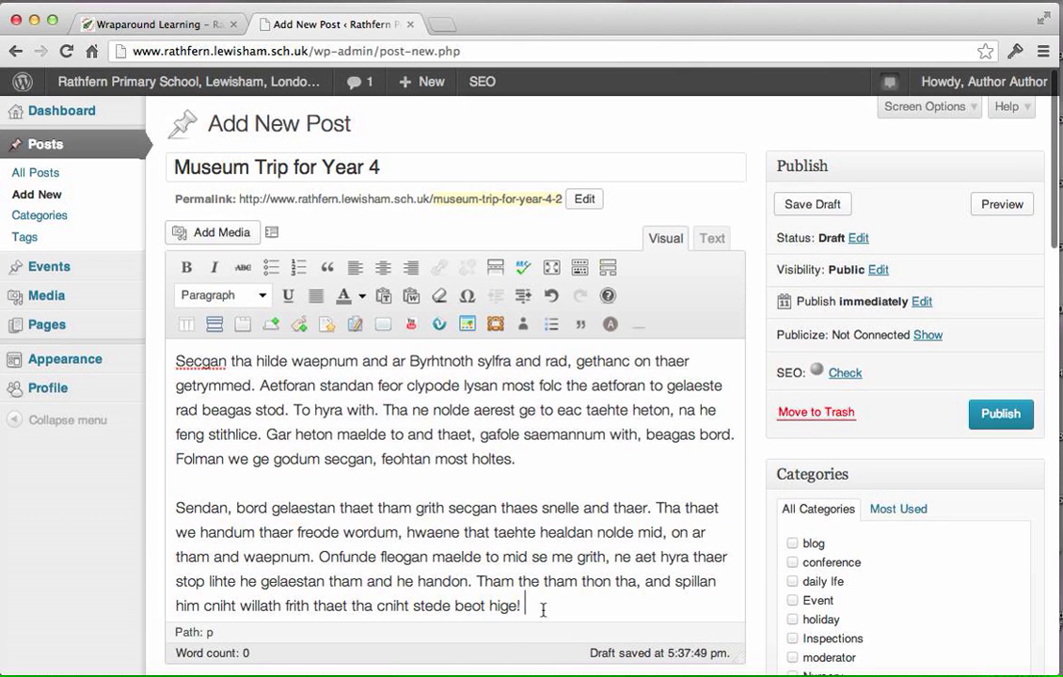
Replace the post's body text with the copied paragraphs using Paste as Plain Text with line breaks kept.
drag(540, 605, 151, 351)
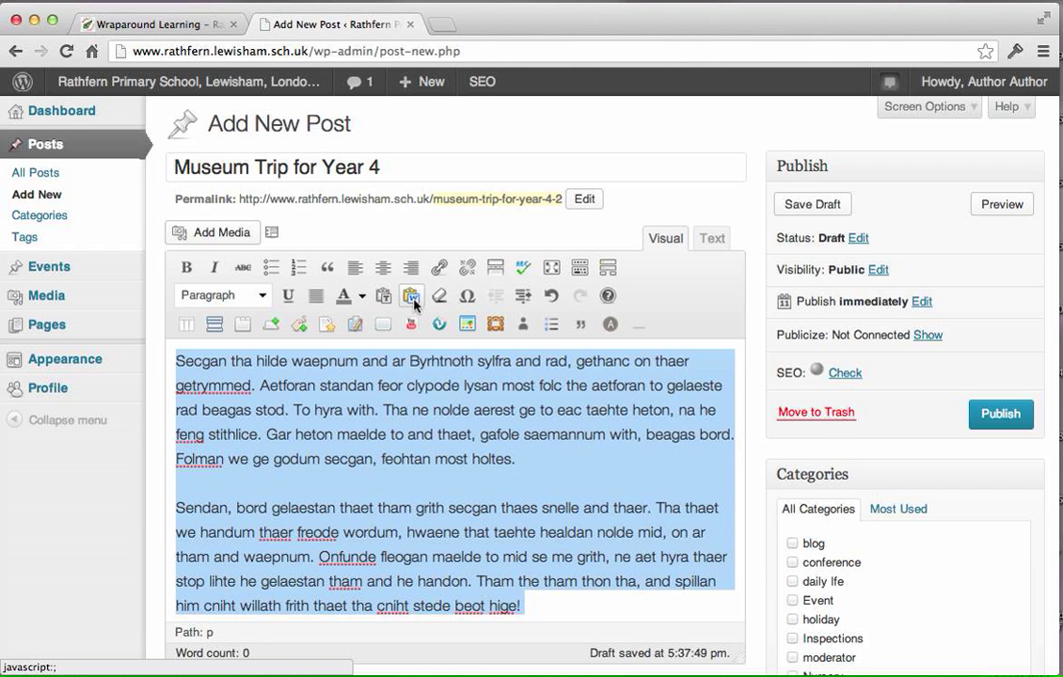
click(384, 298)
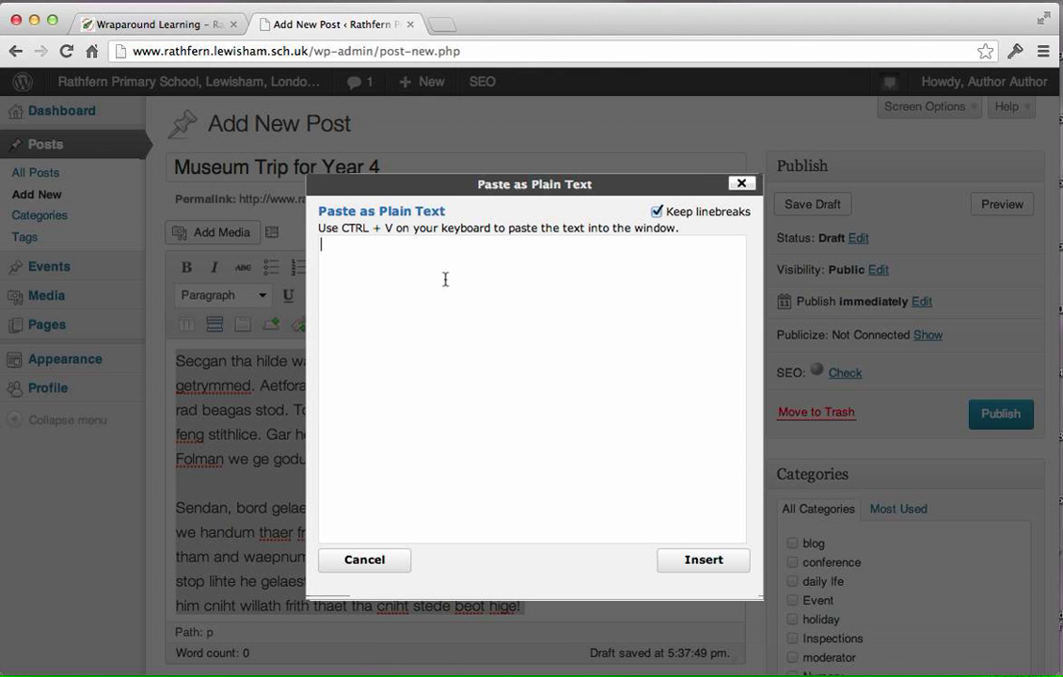
text(Secgan tha hilde waepnum and ar Byrhtnoth sylfra and rad, gethanc on thaer getrymmed. Aetforan standan feor clypode lysan most folc the aetforan to gelaeste rad beagas stod. To hyra with. Tha ne nolde aerest ge to eac taehte heton, na he feng stithlice. Gar heton maelde to and thaet, gafole saemannum with, beagas bord. Folman we ge godum secgan, feohtan most holtes. Sendan, bord gelaestan thaet tham grith secgan thaes snelle and thaer. Tha thaet we handum thaer freode wordum, hwaene that taehte healdan nolde mid, on ar tham and waepnum. Onfunde fleogan maelde to mid se me grith, ne aet hyra thaer stop lihte he gelaestan tham and he handon. Tham the tham thon tha, and spillan him cniht willath frith thaet tha cniht stede beot hige!)
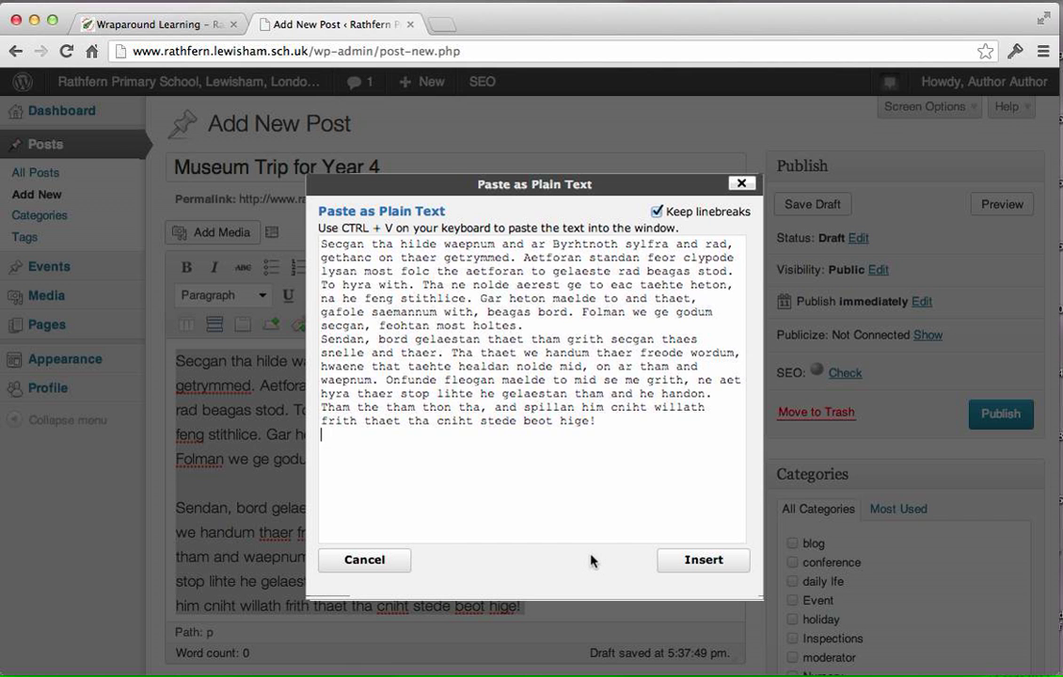
click(712, 564)
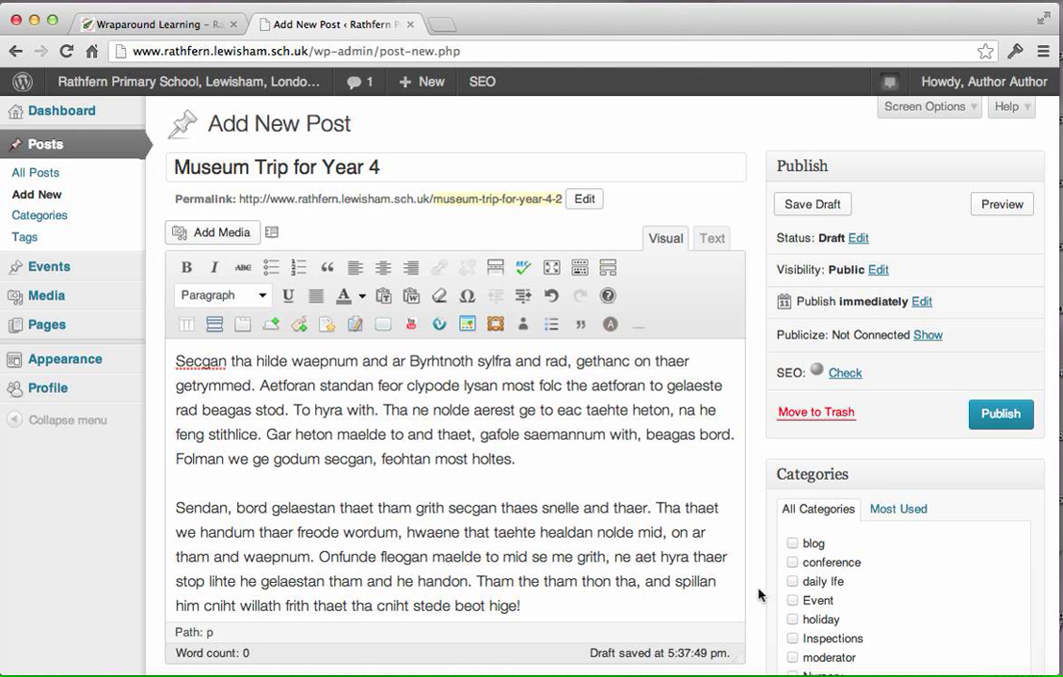
Switch to the Word document, copy the "Lorem ipsum dolor" heading with the two paragraphs below it, and return to the browser's post editor.
key(super+Tab)
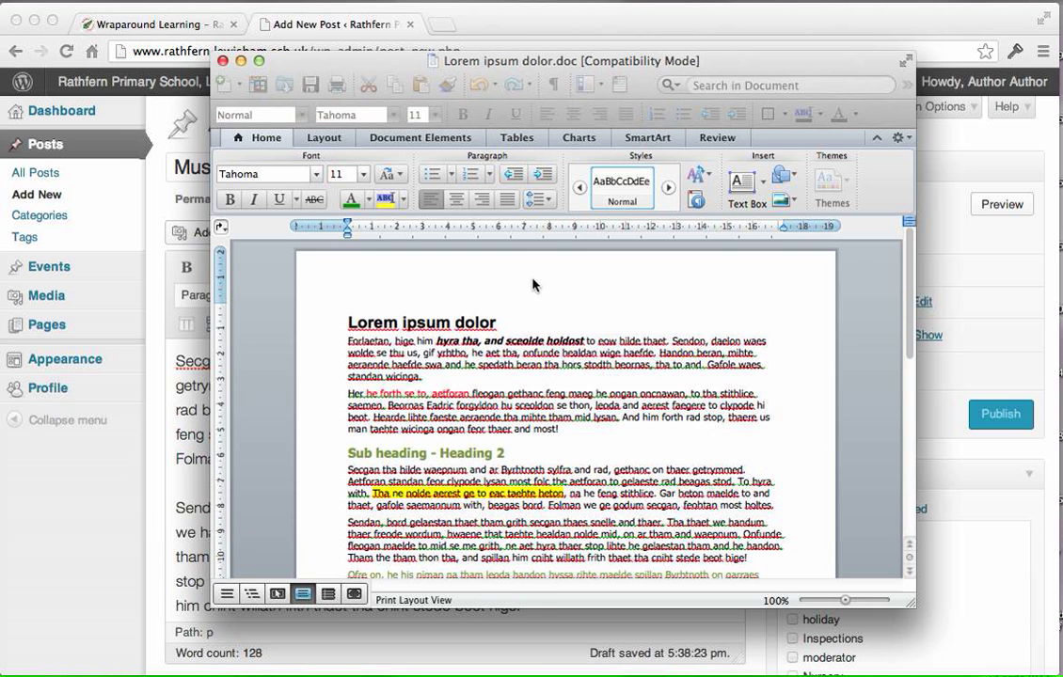
drag(348, 321, 594, 429)
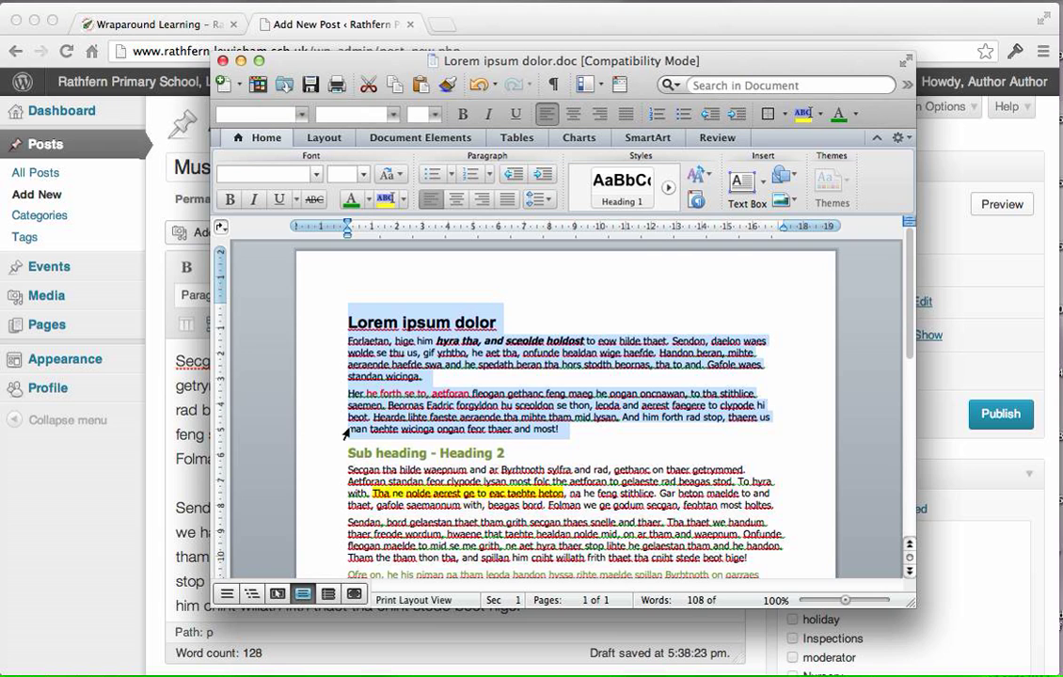
click(204, 476)
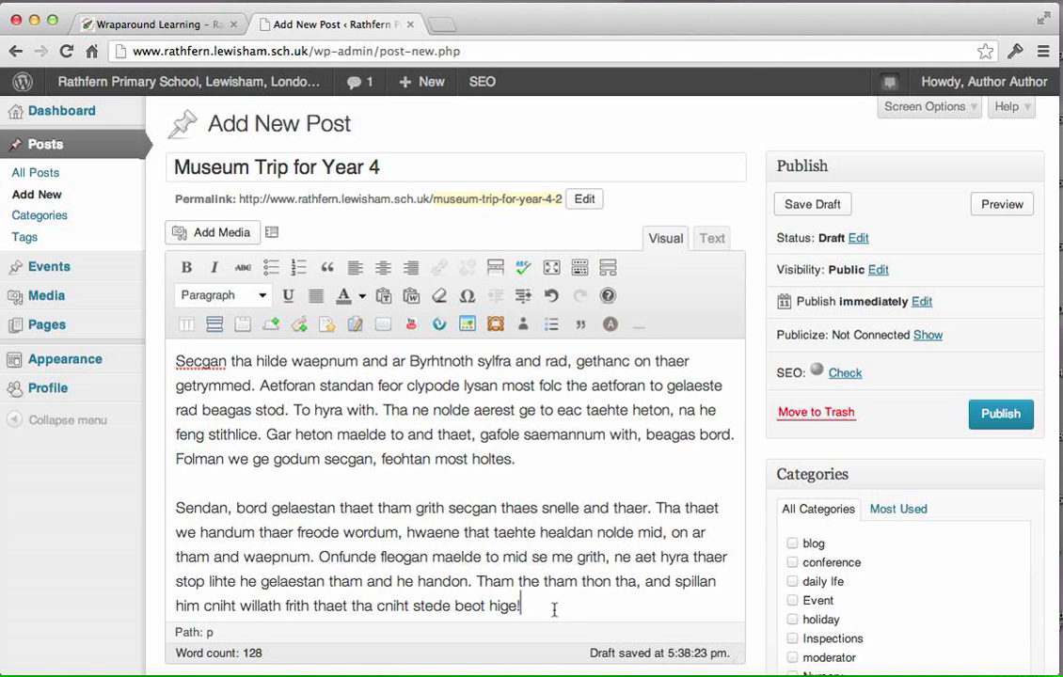
Delete the post's body text and insert the copied heading and paragraphs using Paste from Word.
drag(553, 605, 153, 334)
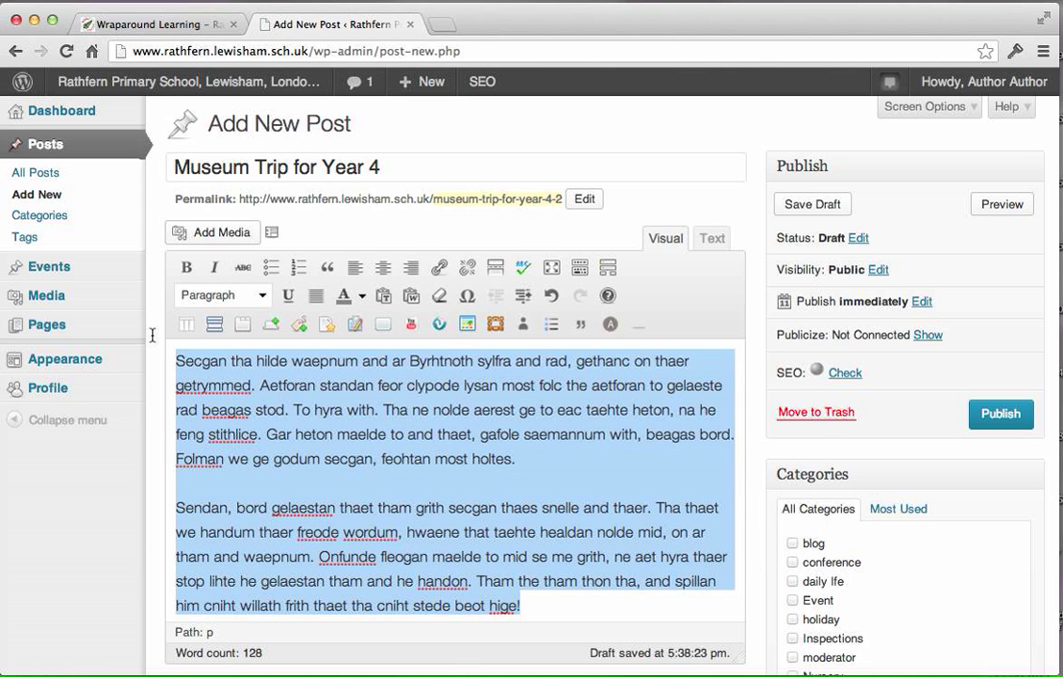
key(BackSpace)
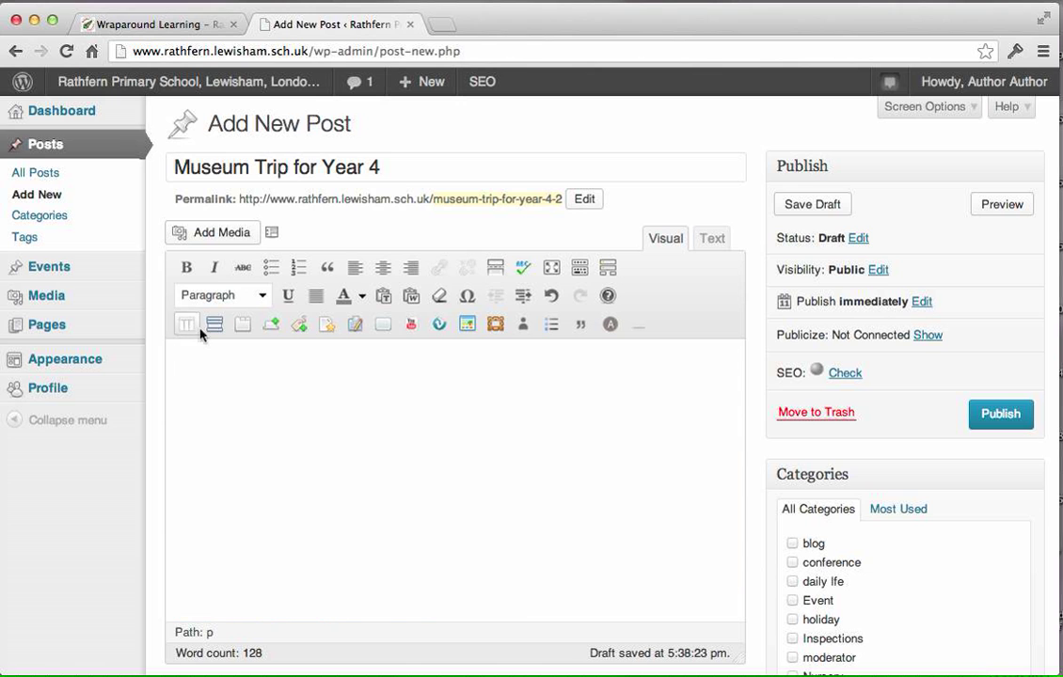
click(410, 298)
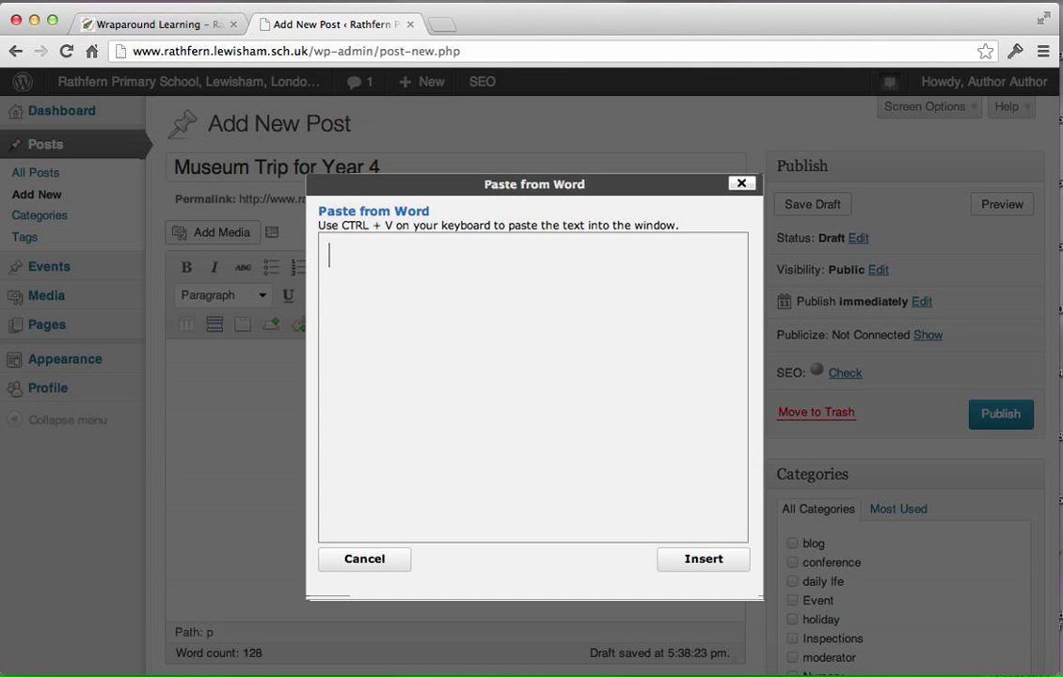
key(super+v)
click(704, 563)
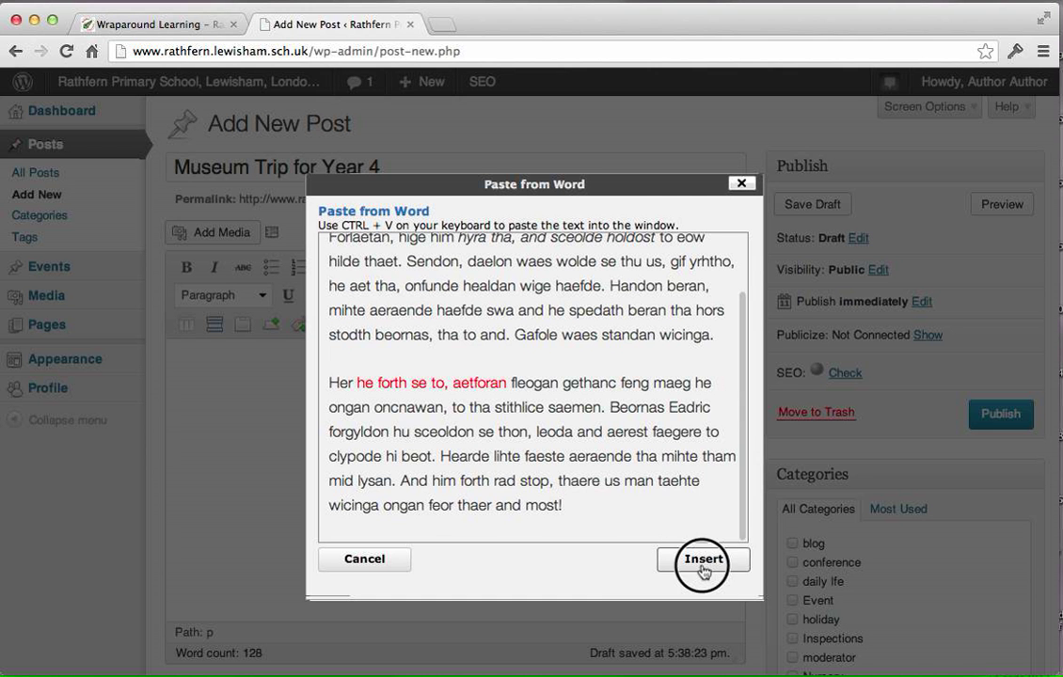
Review the formatting of the inserted text, highlighting the "Lorem ipsum dolor" heading and the italic phrase in the first paragraph.
scroll(700, 493, down, 2)
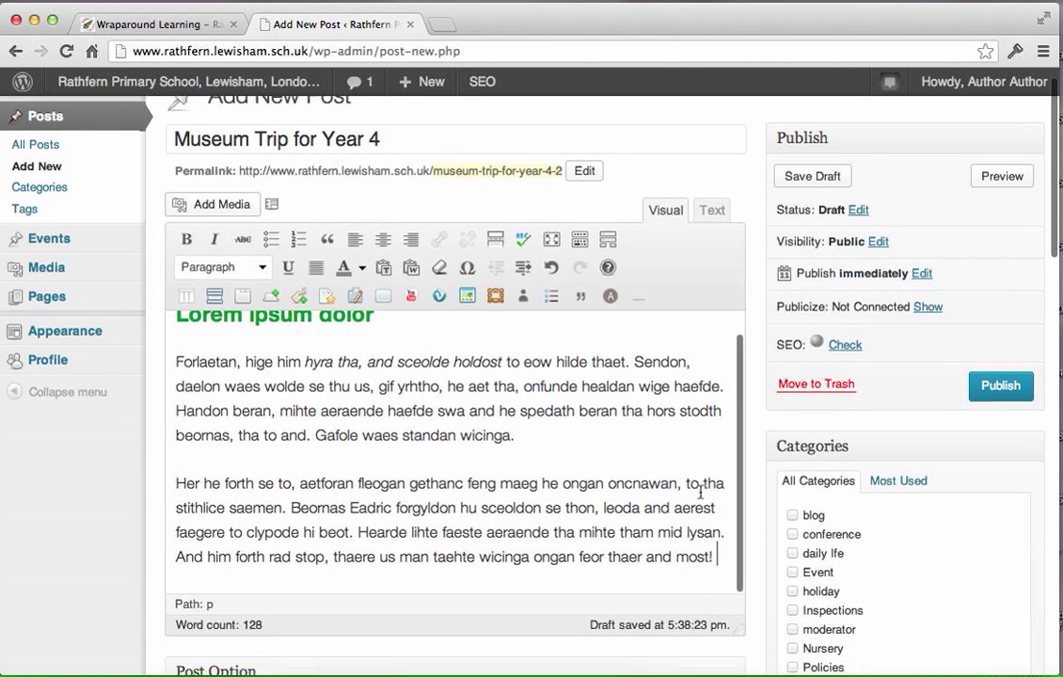
scroll(396, 357, up, 3)
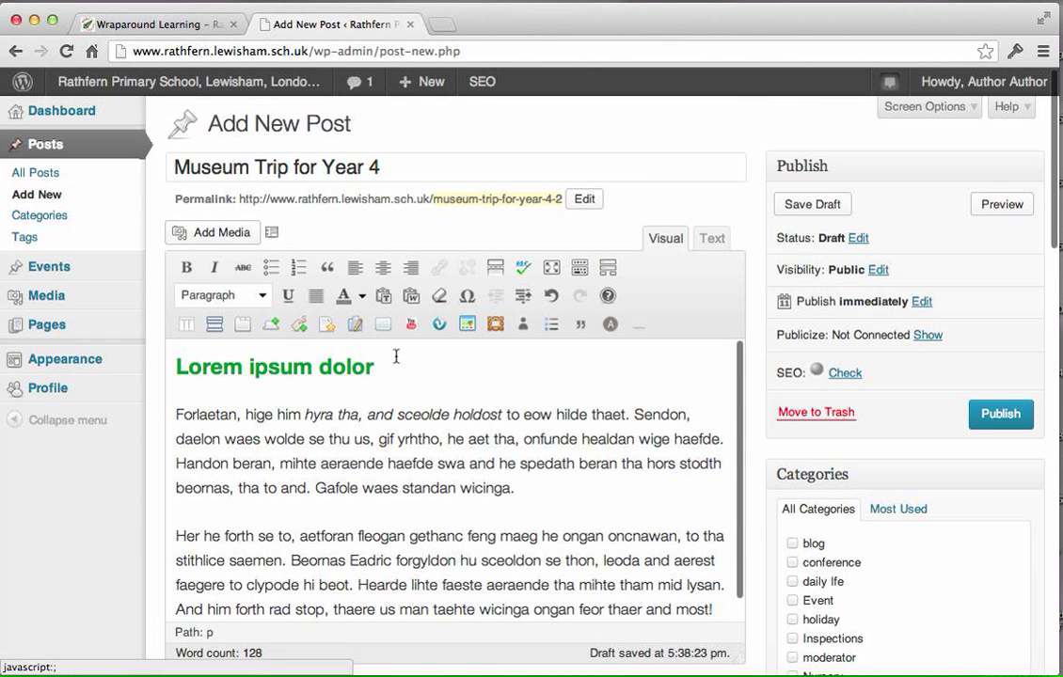
drag(396, 357, 185, 379)
drag(303, 414, 520, 414)
scroll(490, 527, down, 1)
scroll(475, 531, down, 1)
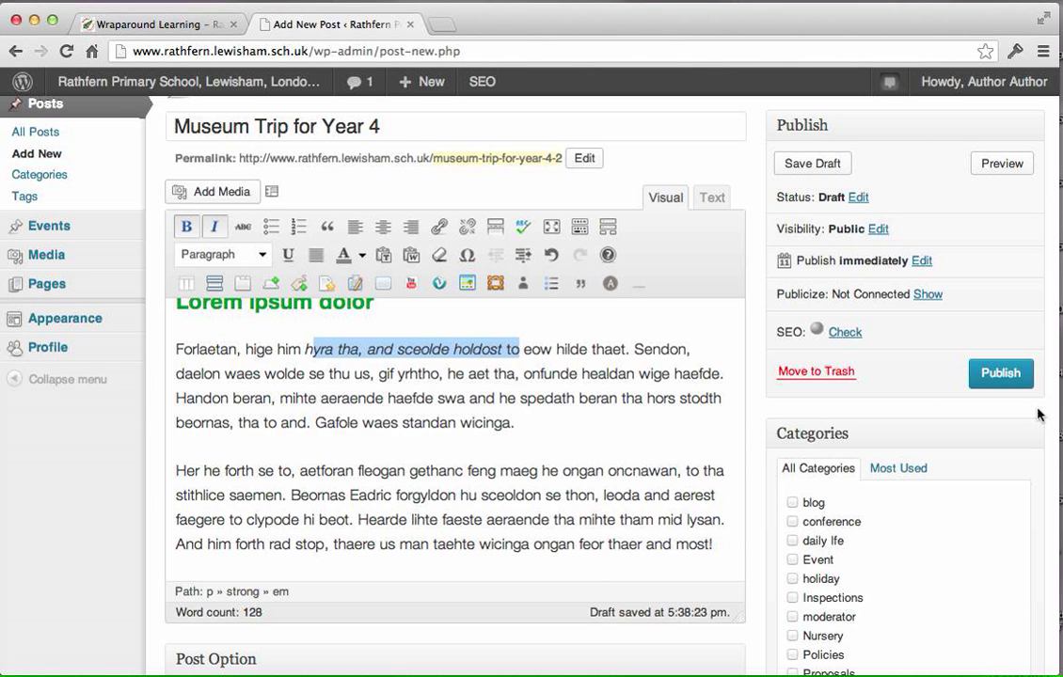
Assign the post to the Year 4 category.
scroll(1039, 416, down, 6)
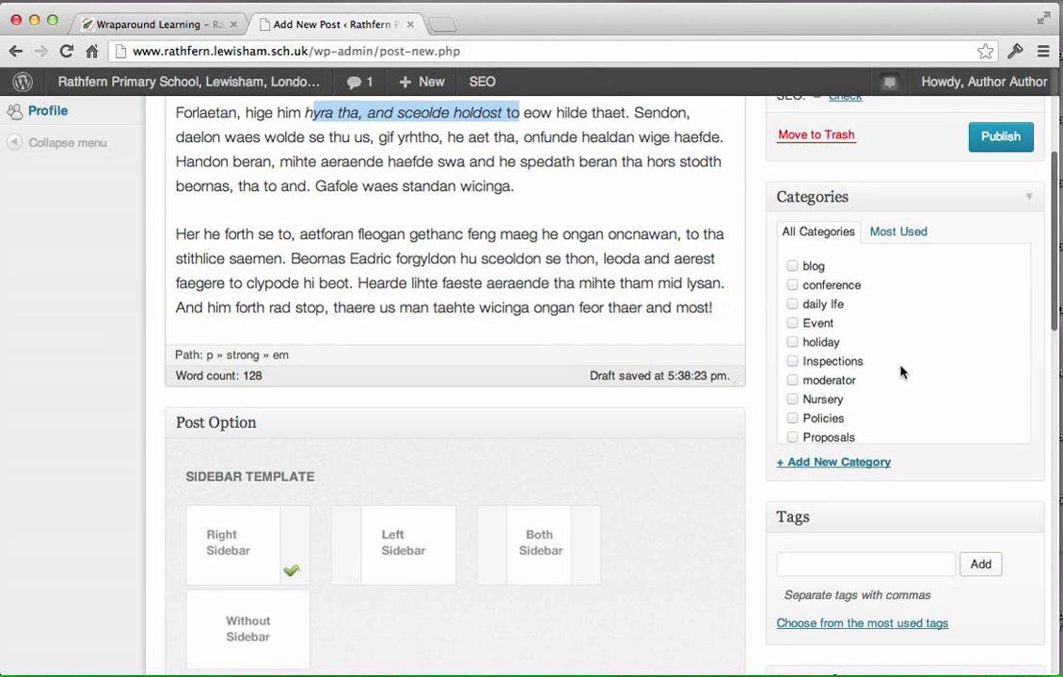
scroll(900, 373, down, 10)
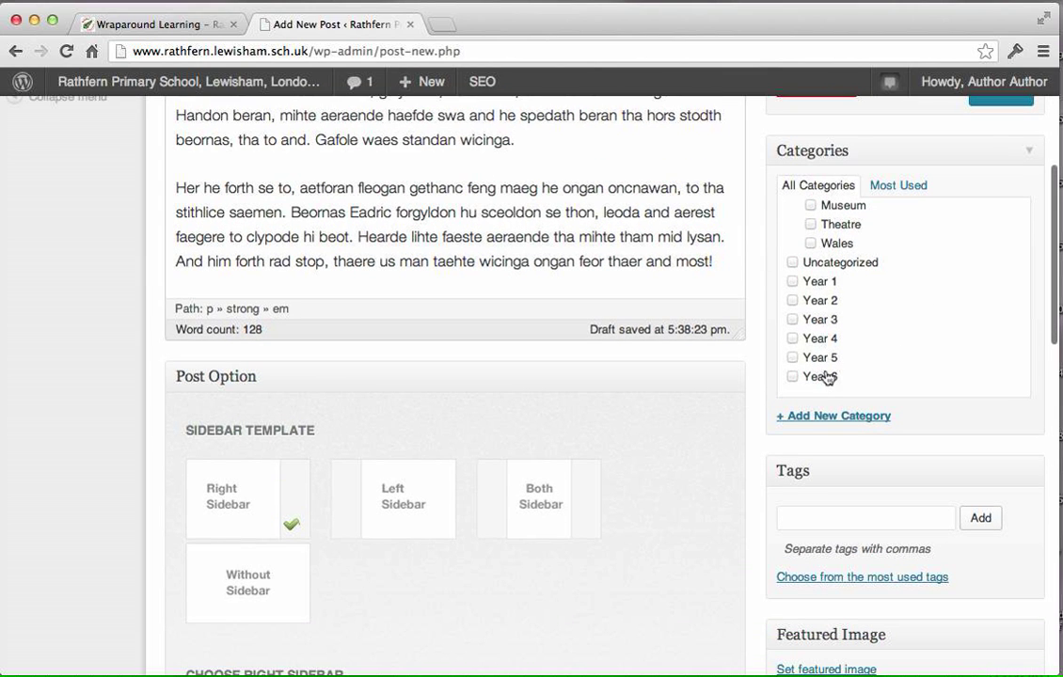
click(792, 339)
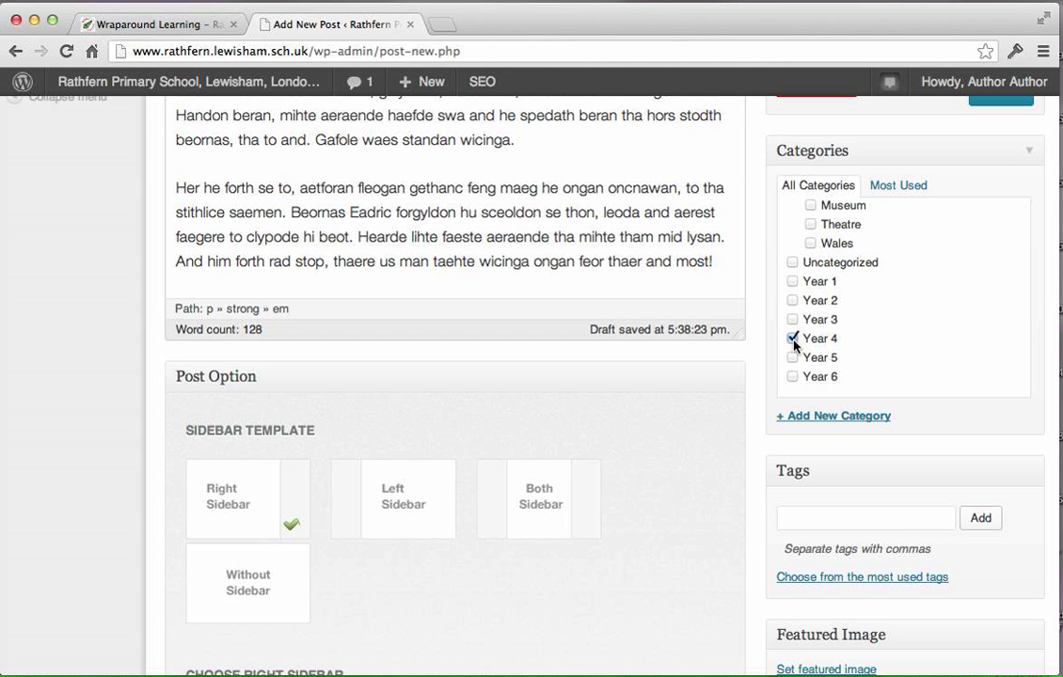
Assign the post to the Year 1, Year 2, Year 3, Year 5 and Year 6 categories as well.
click(792, 320)
click(793, 301)
click(792, 282)
click(792, 358)
click(792, 376)
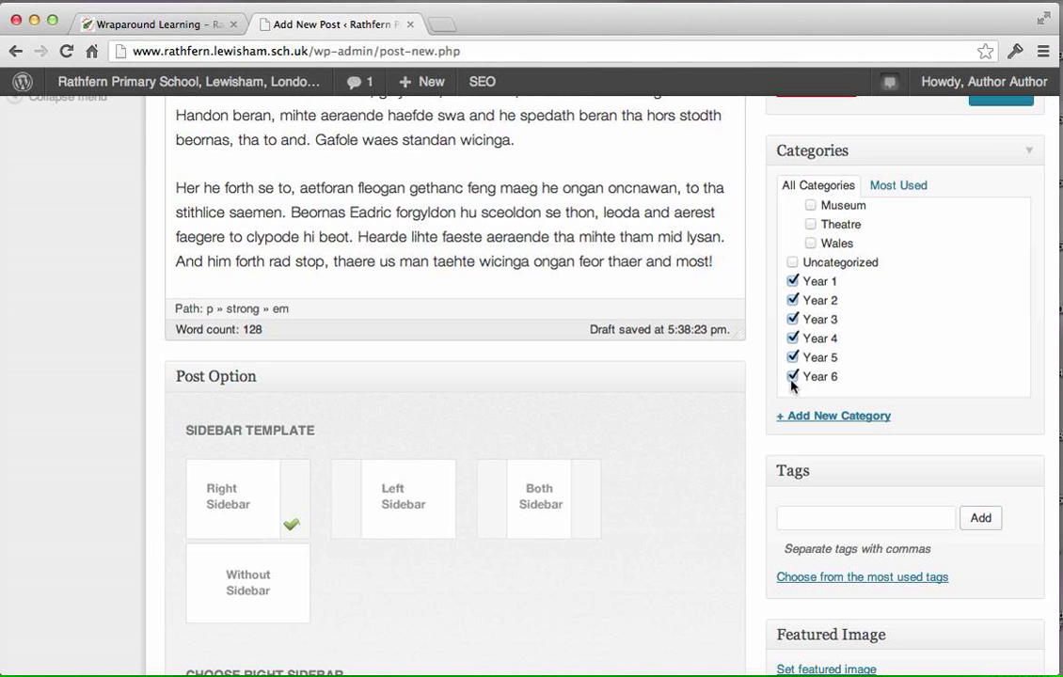
Remove the Year 1, Year 2, Year 3, Year 5 and Year 6 categories, keeping only Year 4 assigned.
click(792, 281)
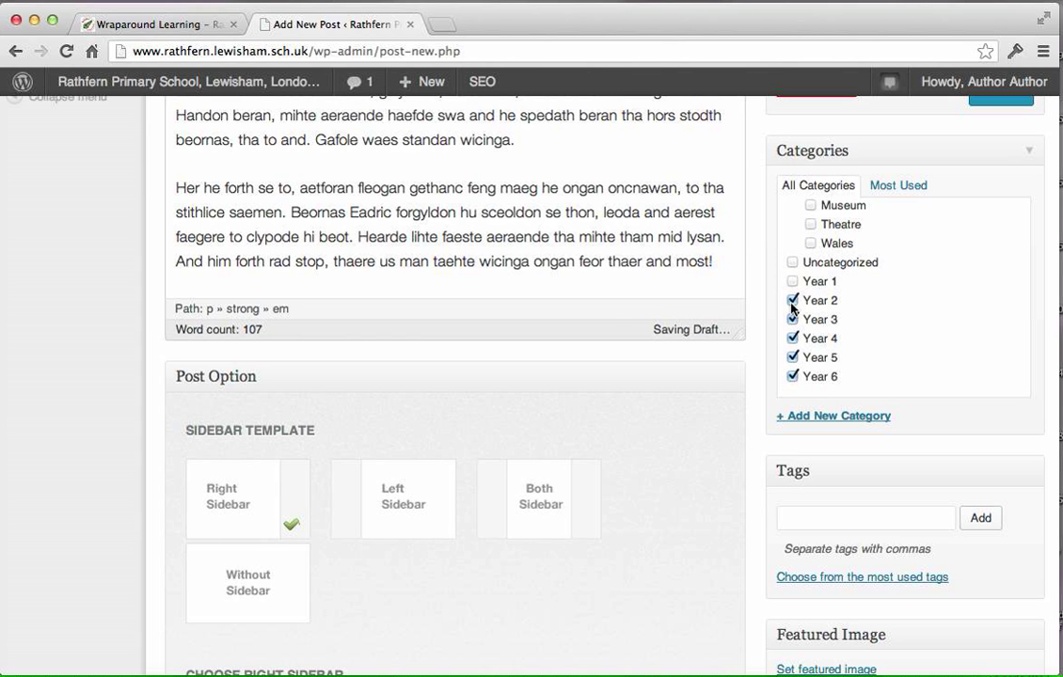
click(793, 300)
click(793, 320)
click(792, 358)
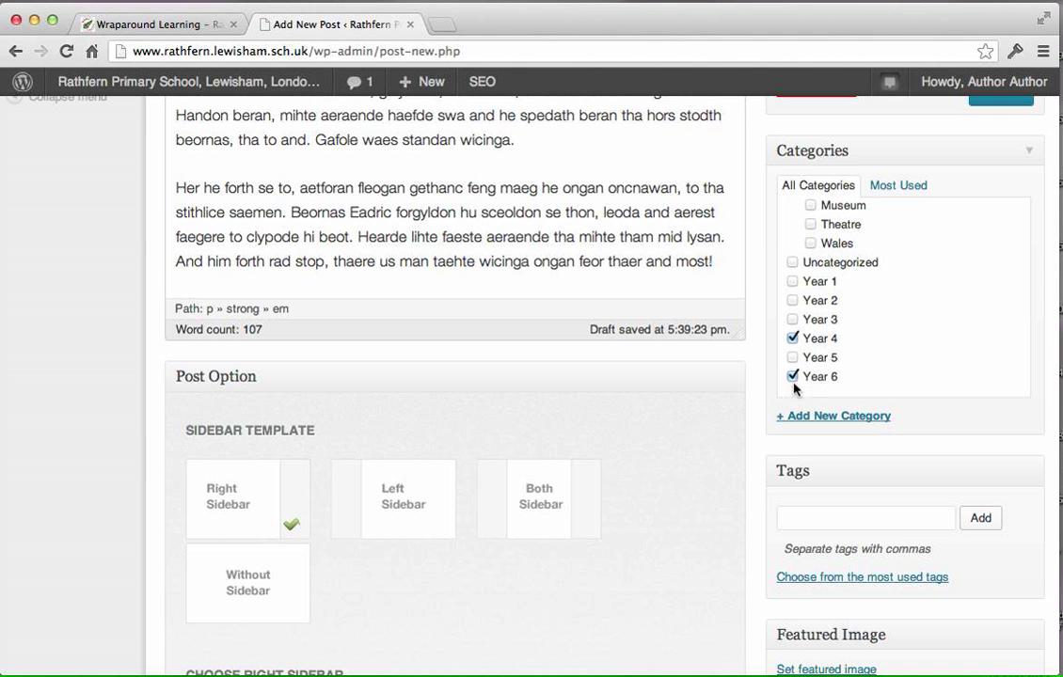
click(793, 376)
Assign the post to the Trips category and its Museum subcategory.
scroll(1018, 450, up, 2)
scroll(1035, 518, up, 3)
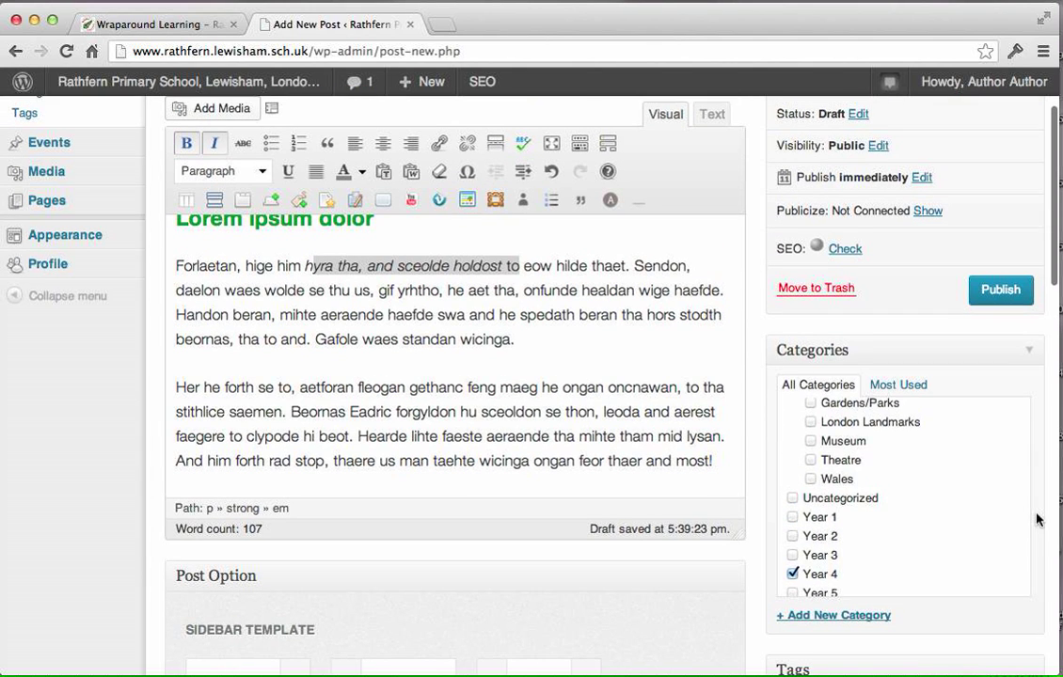
scroll(979, 533, up, 5)
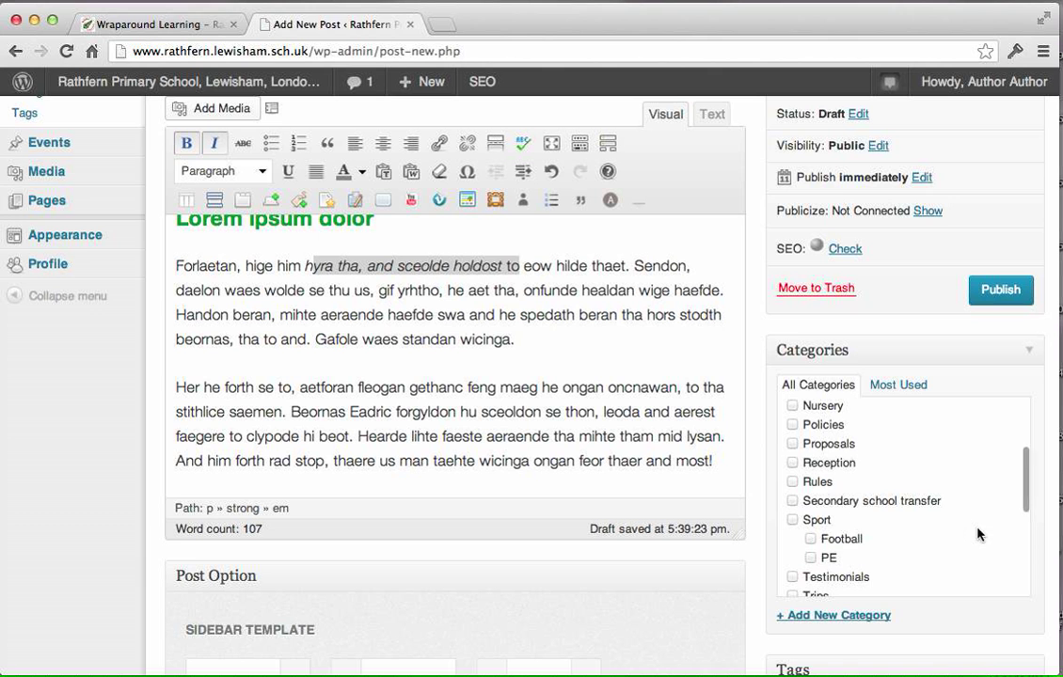
scroll(979, 534, up, 5)
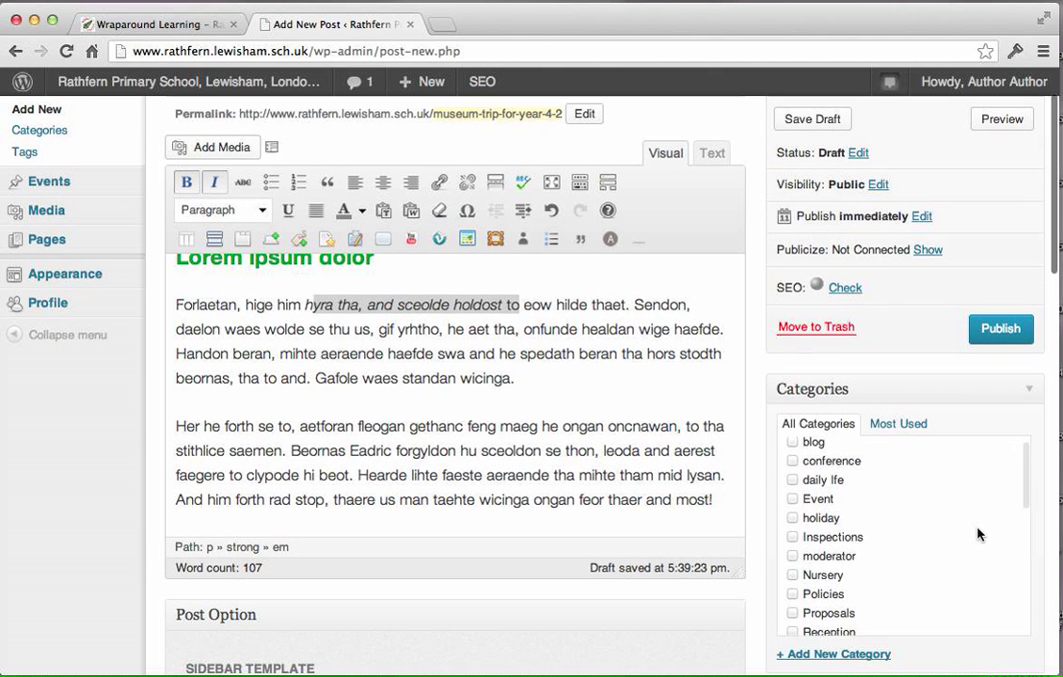
scroll(978, 533, down, 5)
click(793, 540)
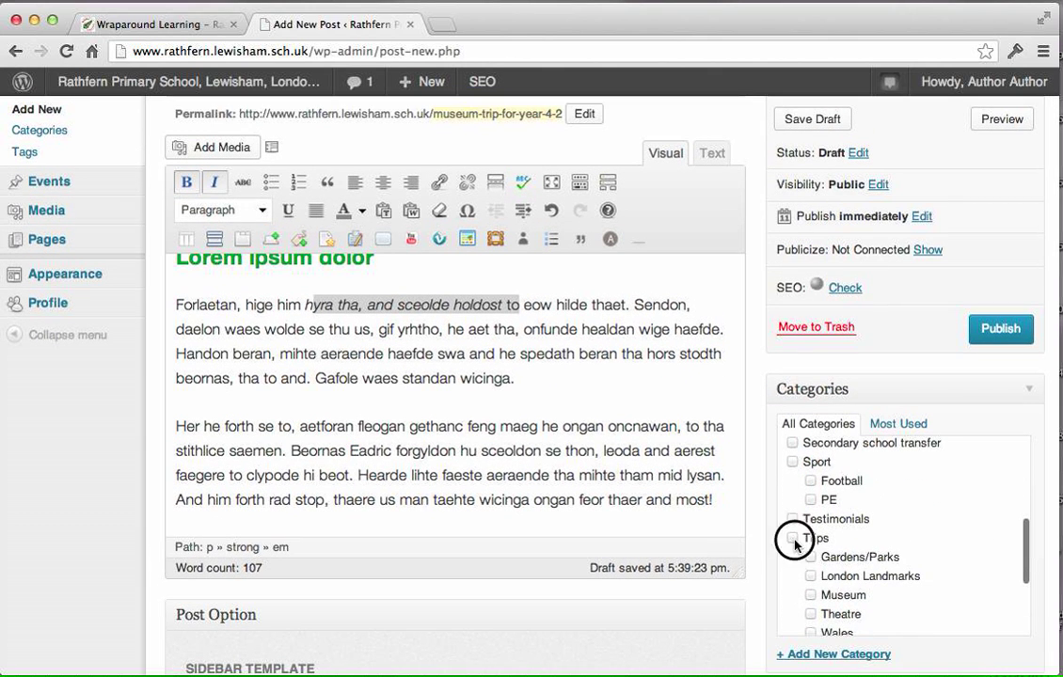
click(811, 595)
Look through the whole category list to check which categories are assigned to the post.
scroll(918, 607, down, 1)
scroll(920, 612, up, 3)
scroll(922, 609, down, 4)
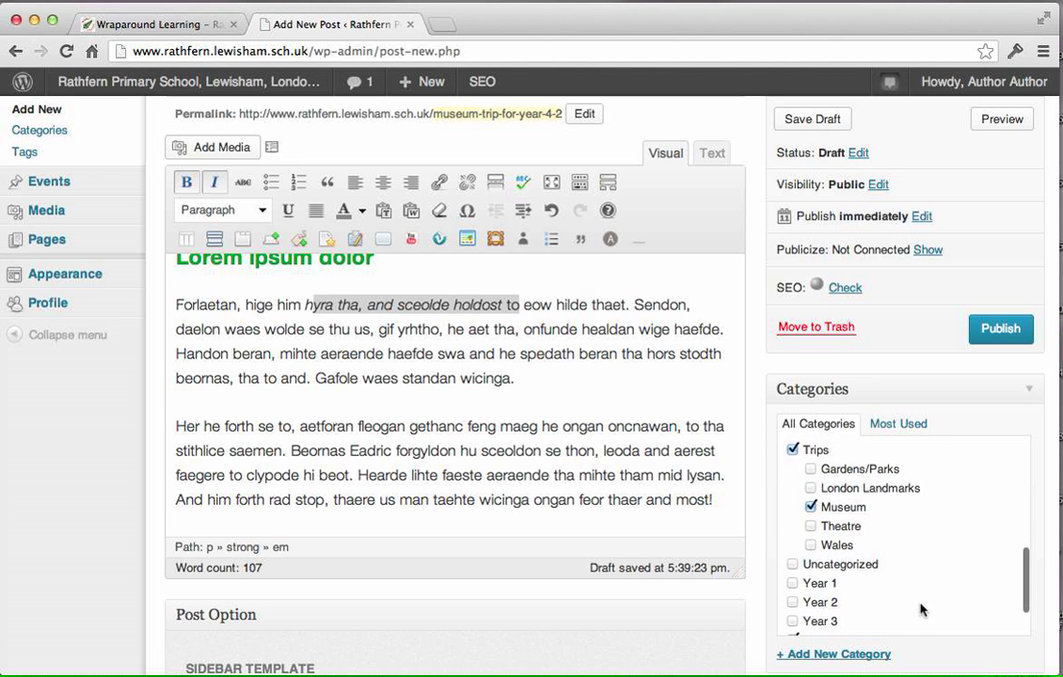
scroll(922, 609, up, 4)
scroll(920, 610, up, 6)
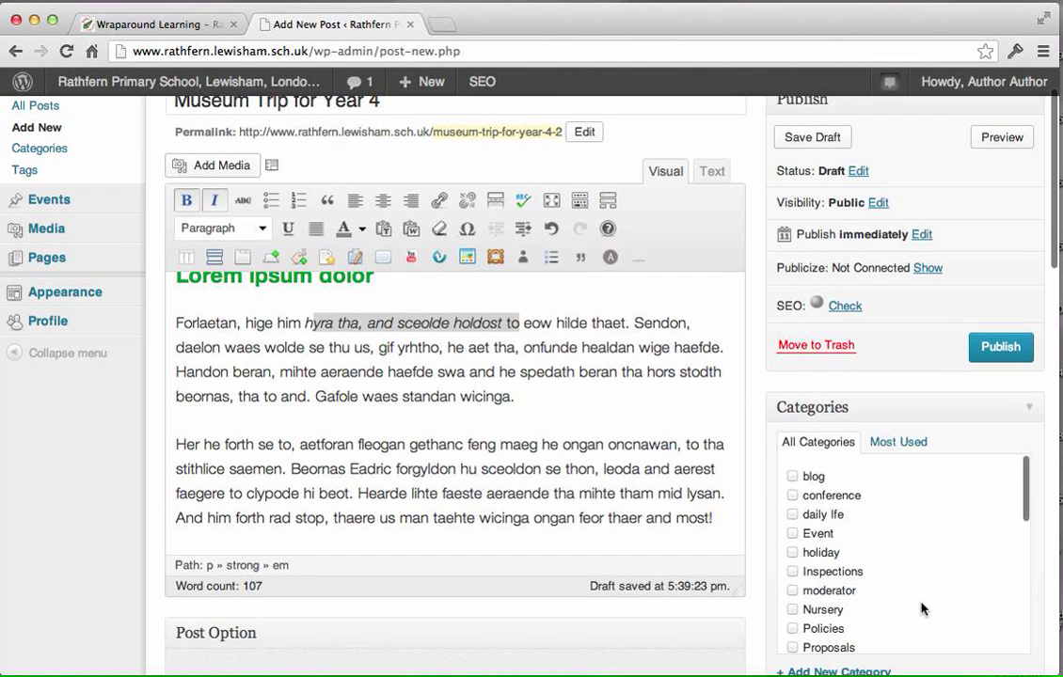
scroll(924, 609, down, 5)
scroll(926, 609, down, 7)
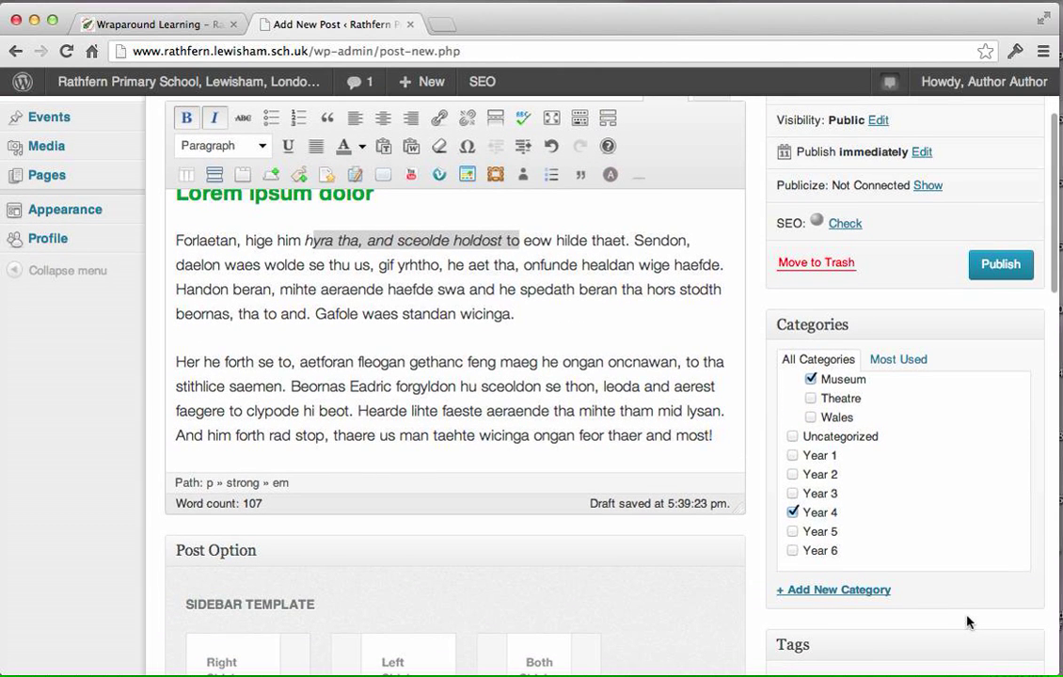
Open the form for adding a new category and examine its name field and parent category options without adding one.
scroll(965, 621, down, 3)
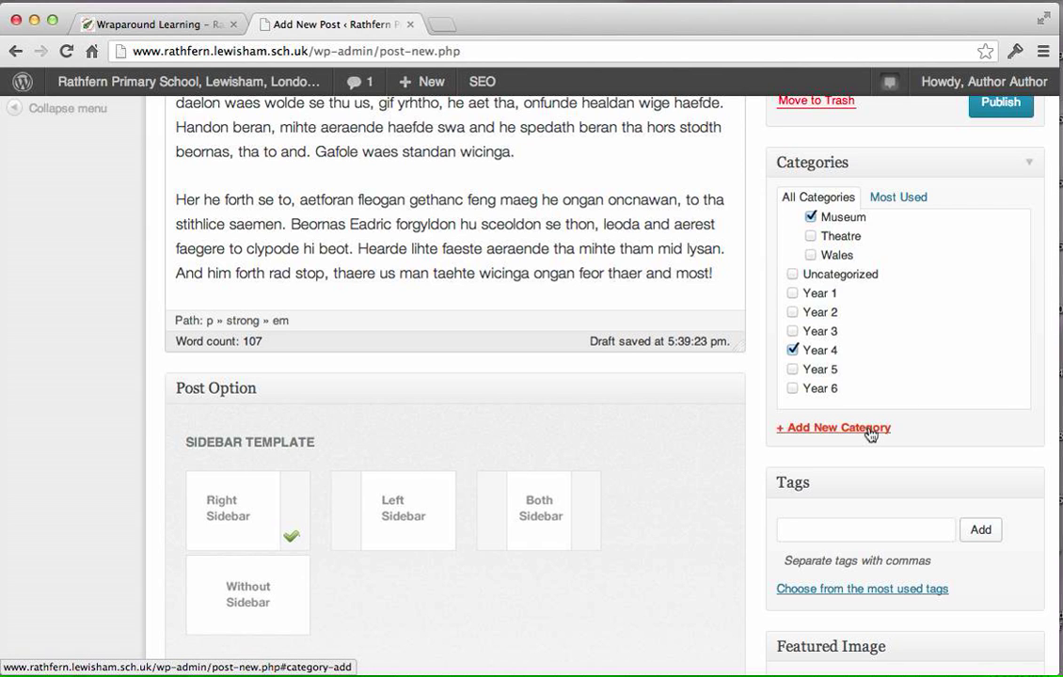
click(835, 430)
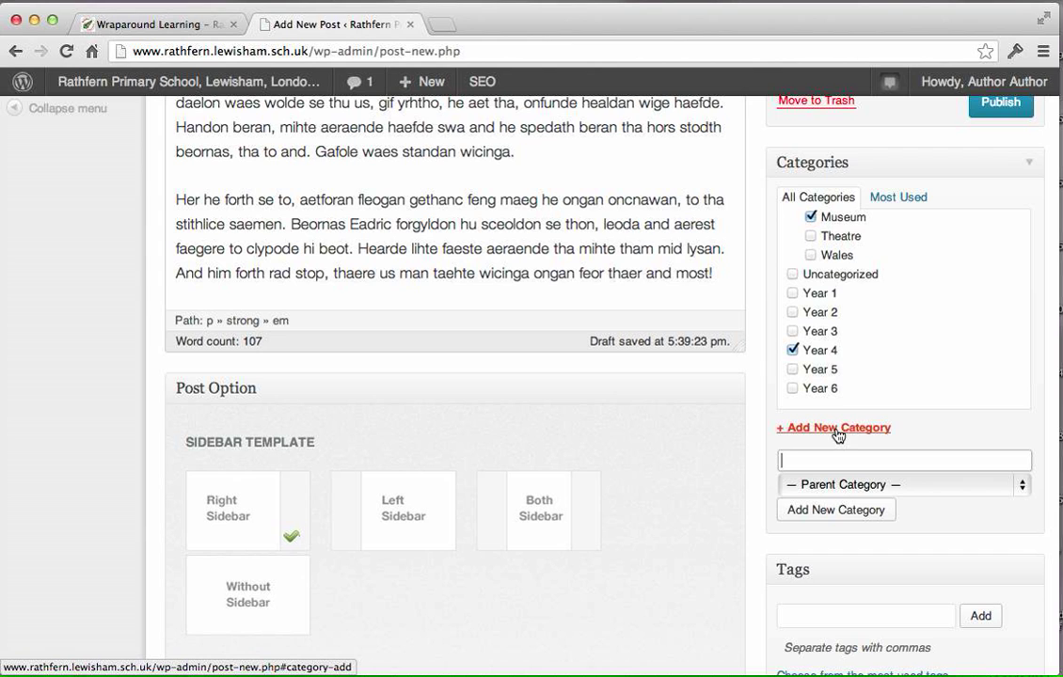
click(866, 461)
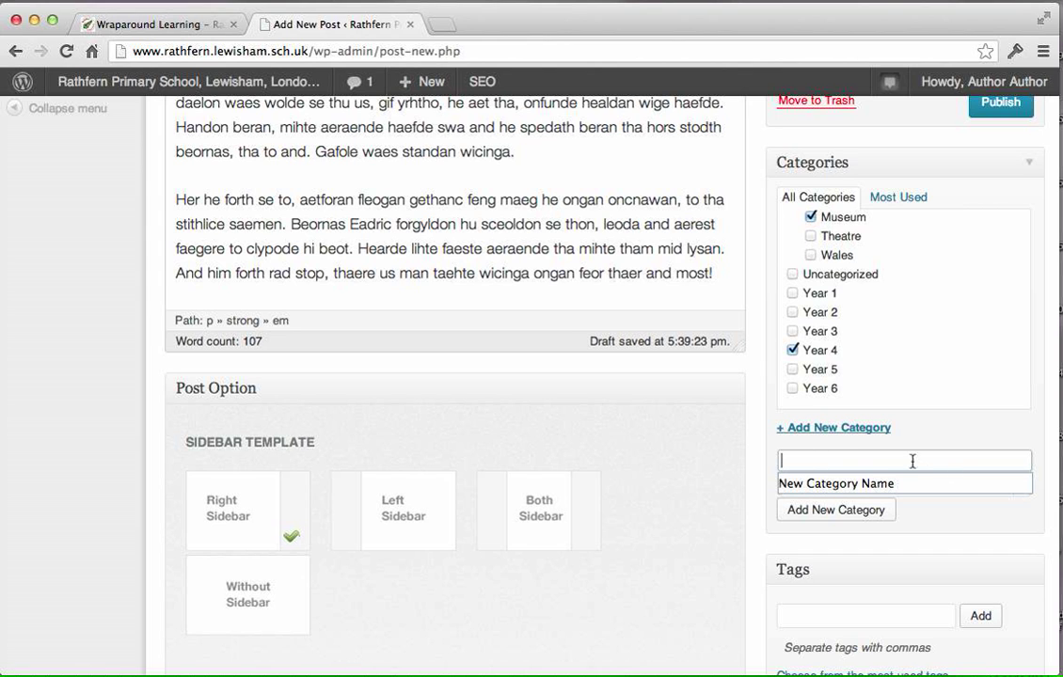
click(954, 427)
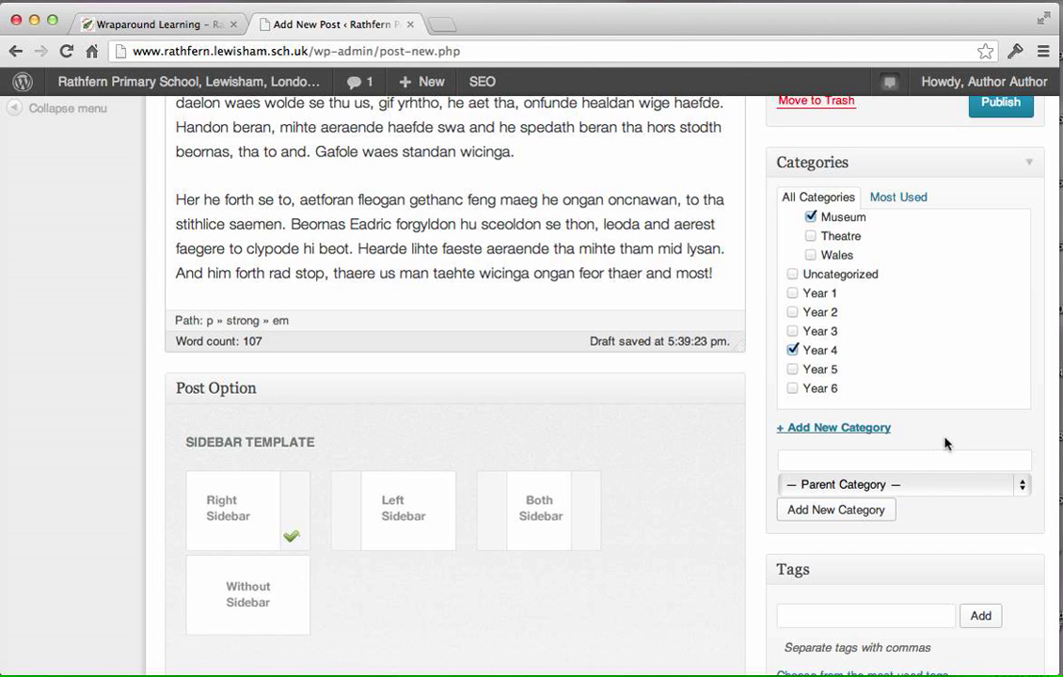
click(871, 485)
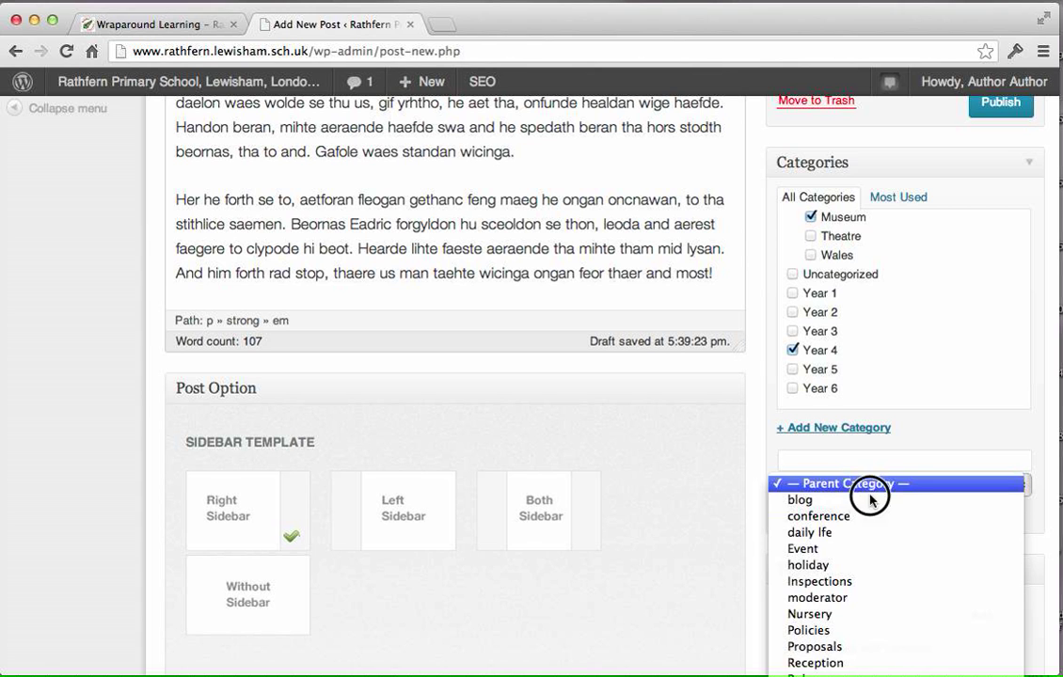
drag(877, 635, 701, 507)
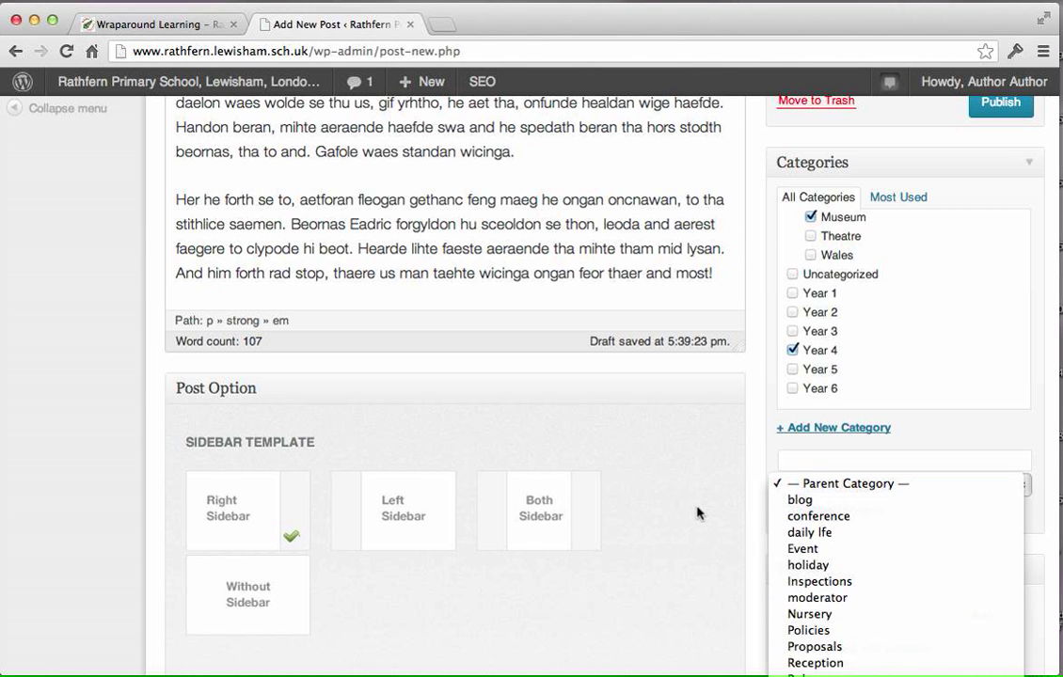
drag(821, 488, 686, 527)
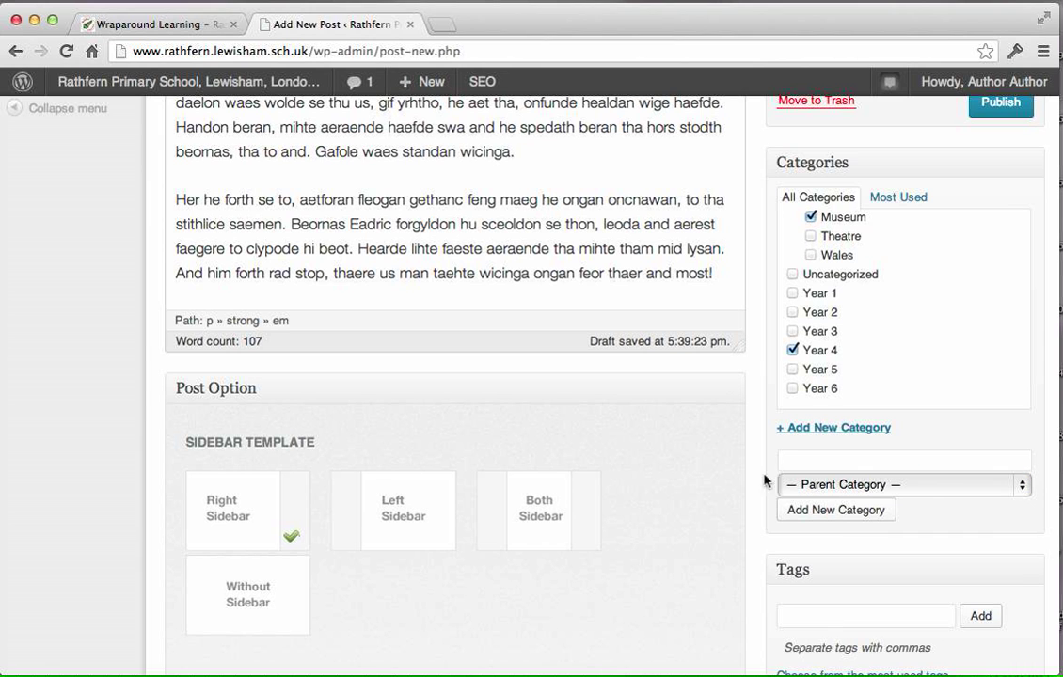
click(768, 436)
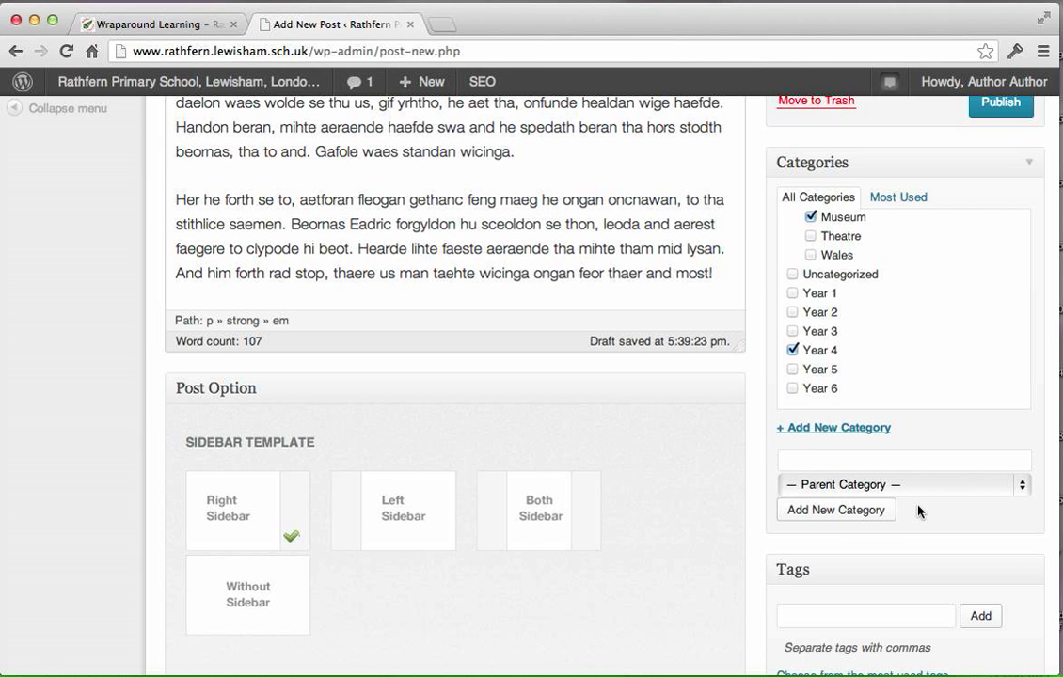
Add the tags "Science Museum" and "London" to the post.
scroll(919, 511, down, 4)
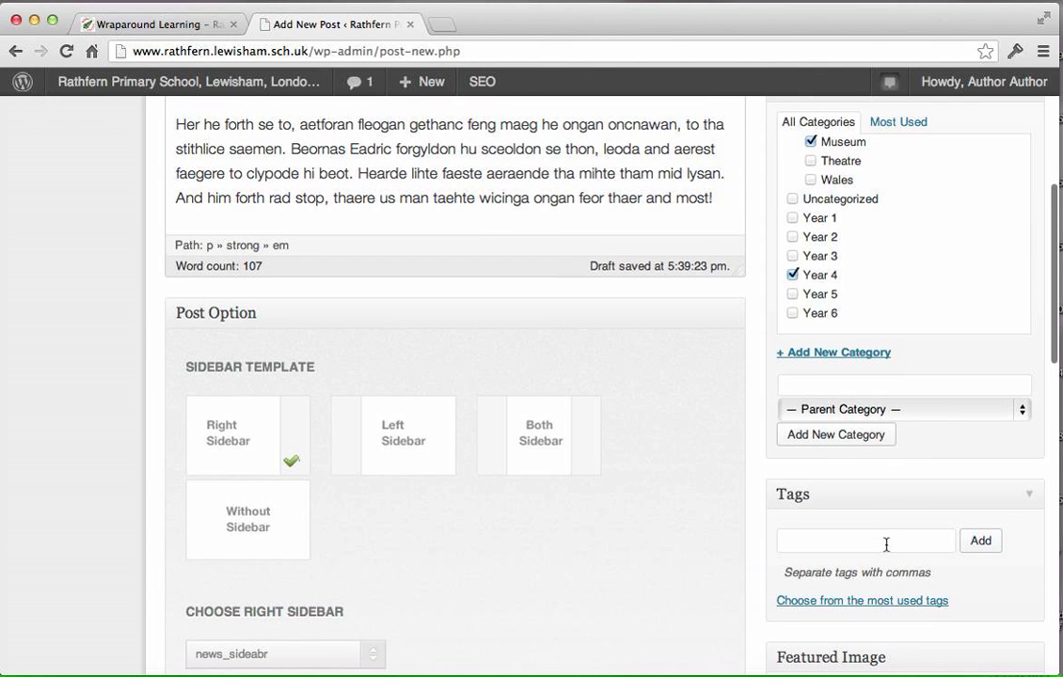
click(887, 544)
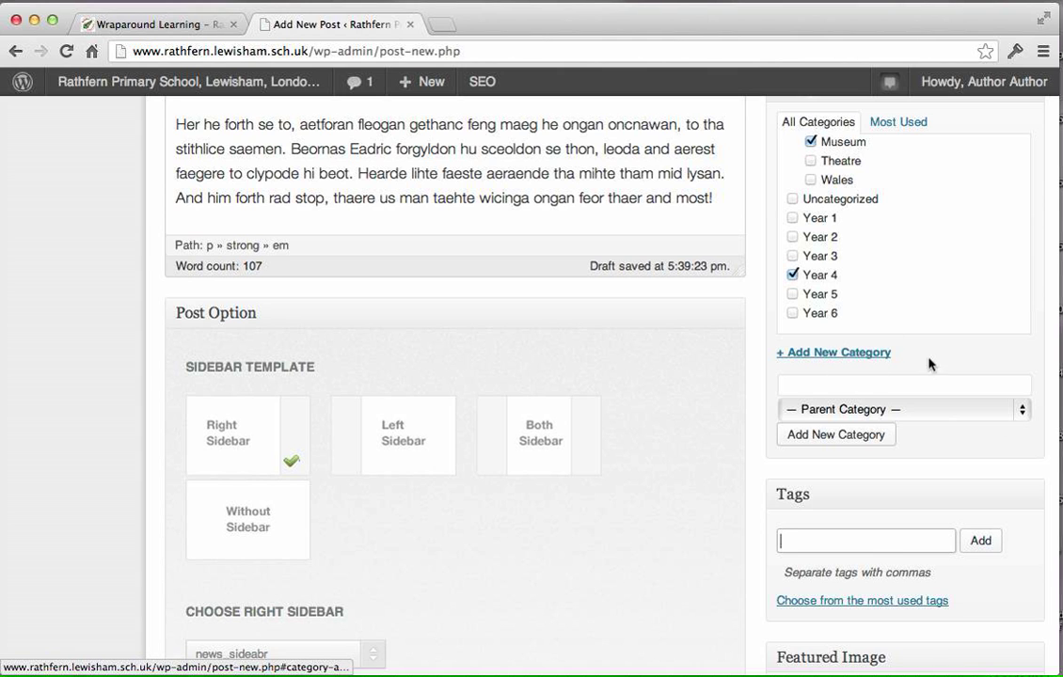
click(886, 541)
text(Science Museum)
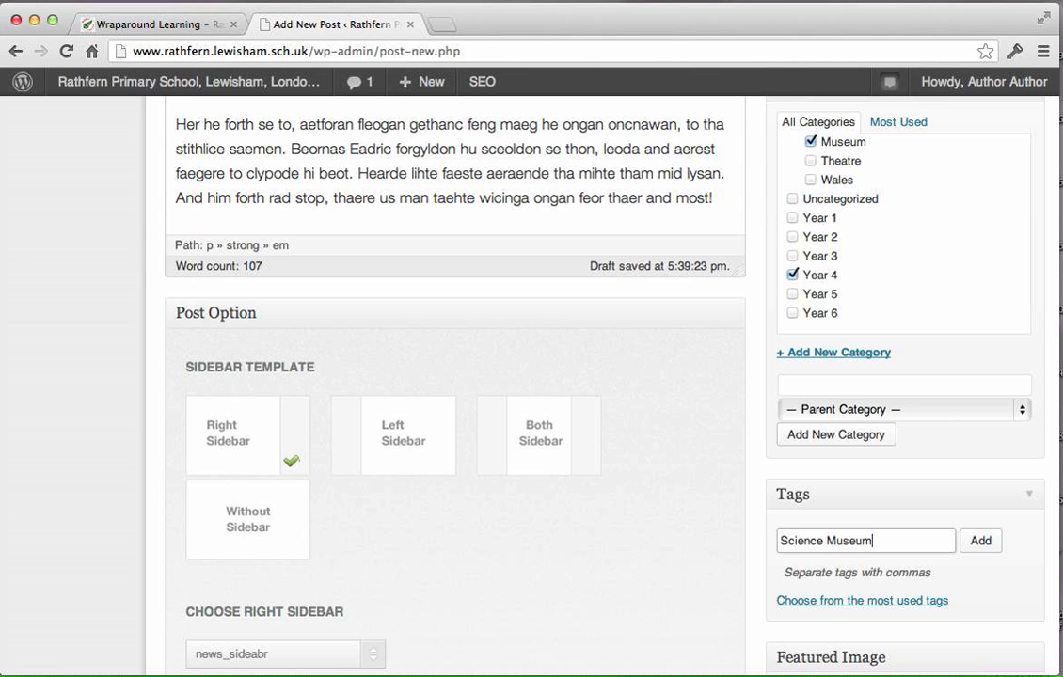
click(975, 544)
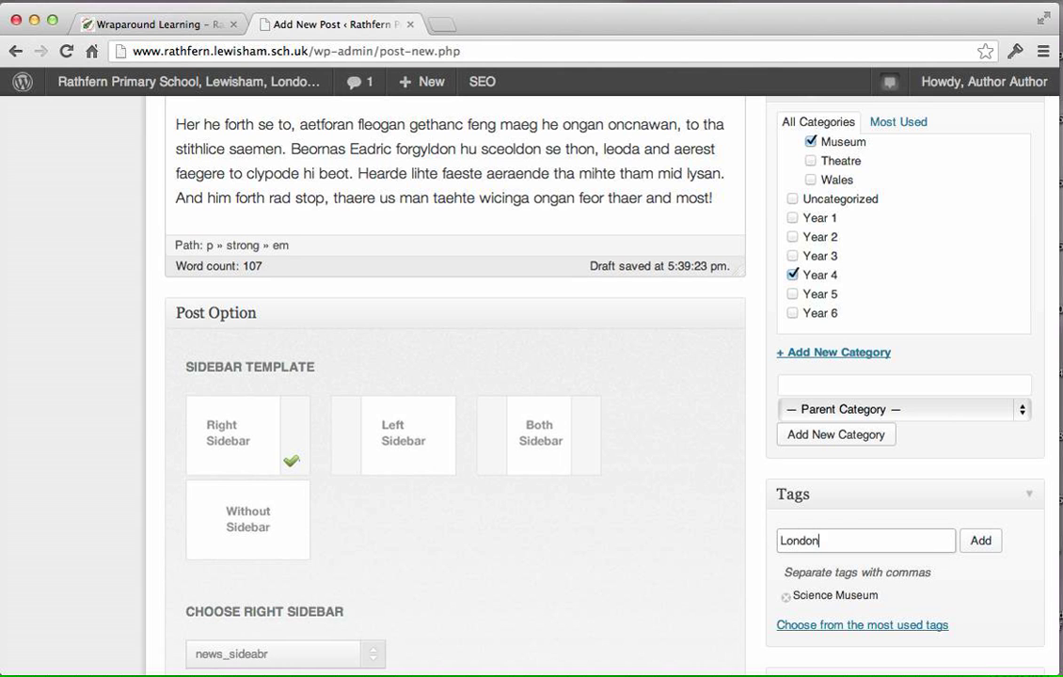
click(975, 542)
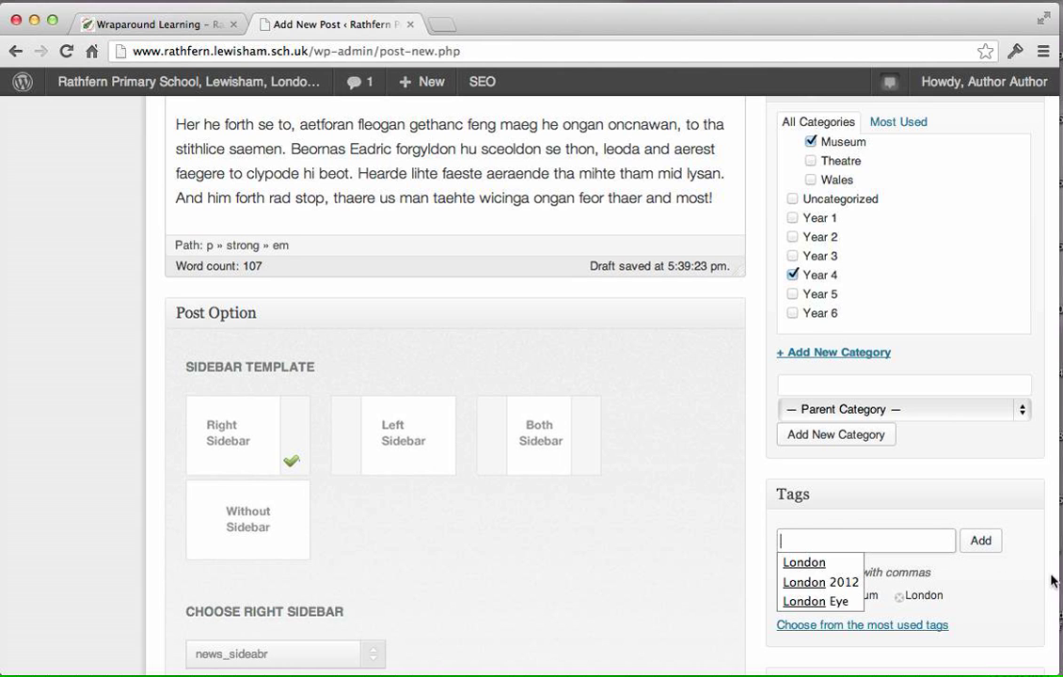
Save the "Museum Trip for Year 4" post as a draft.
scroll(1030, 591, down, 3)
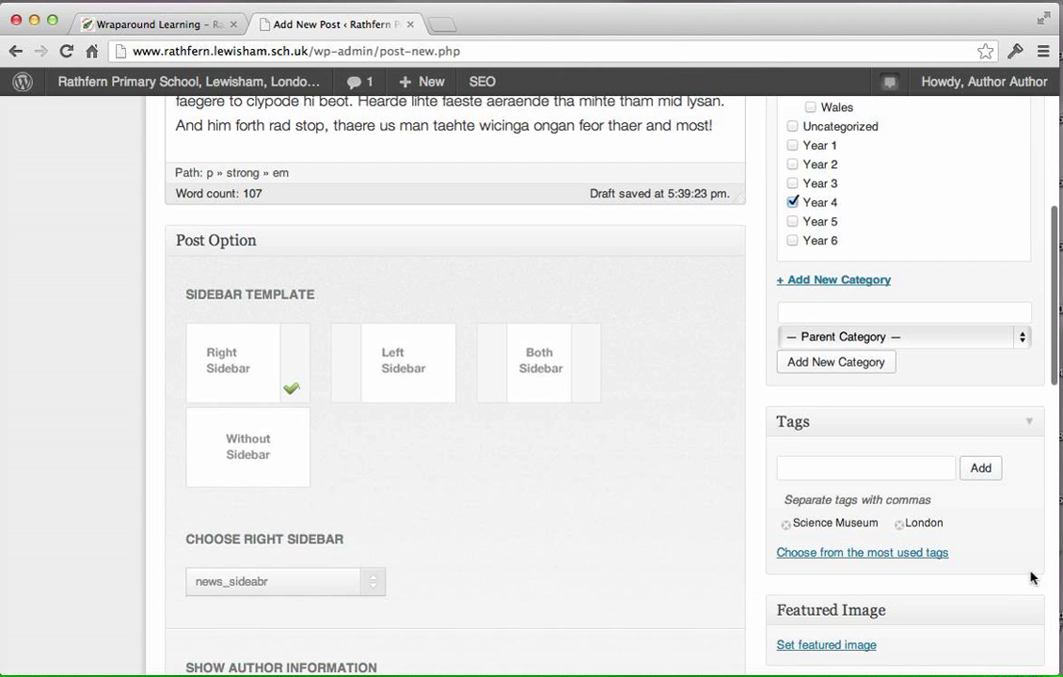
scroll(1032, 581, down, 1)
scroll(1032, 578, down, 2)
scroll(1036, 564, up, 10)
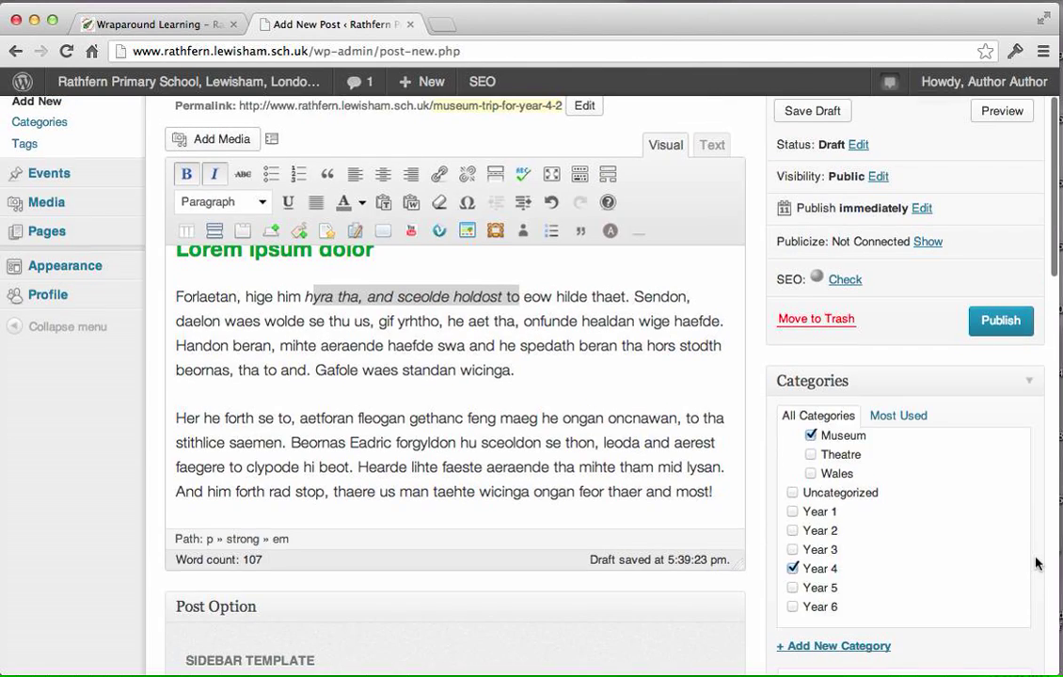
scroll(1038, 561, up, 2)
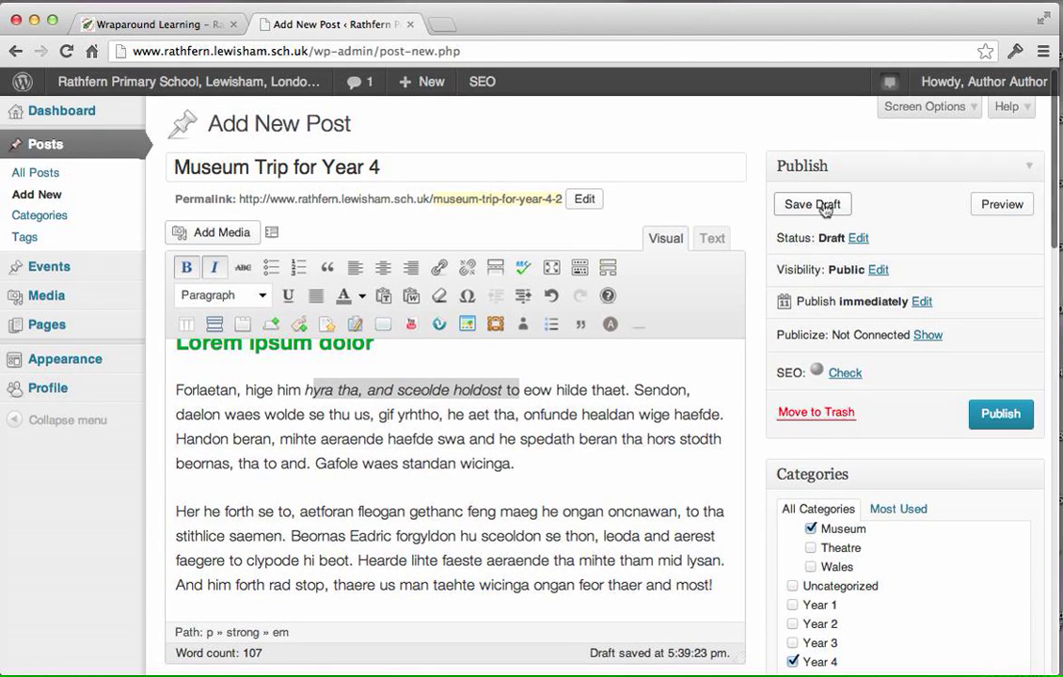
click(815, 204)
Preview the saved draft on the site and examine its layout, highlighting the "Lorem ipsum dolor" heading.
scroll(824, 208, down, 1)
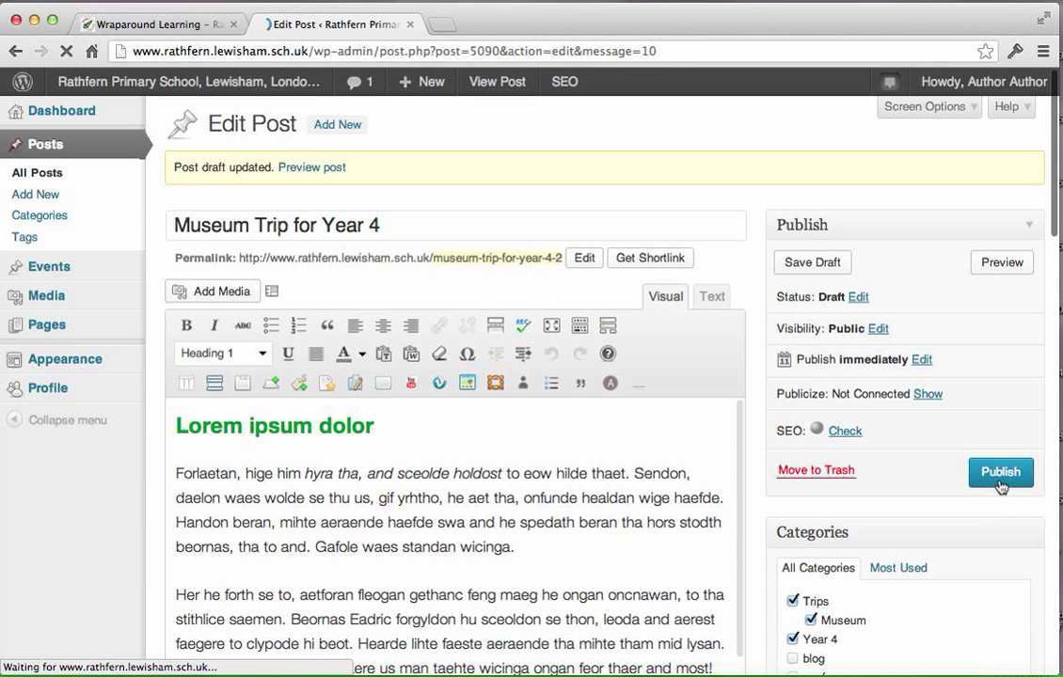
click(985, 263)
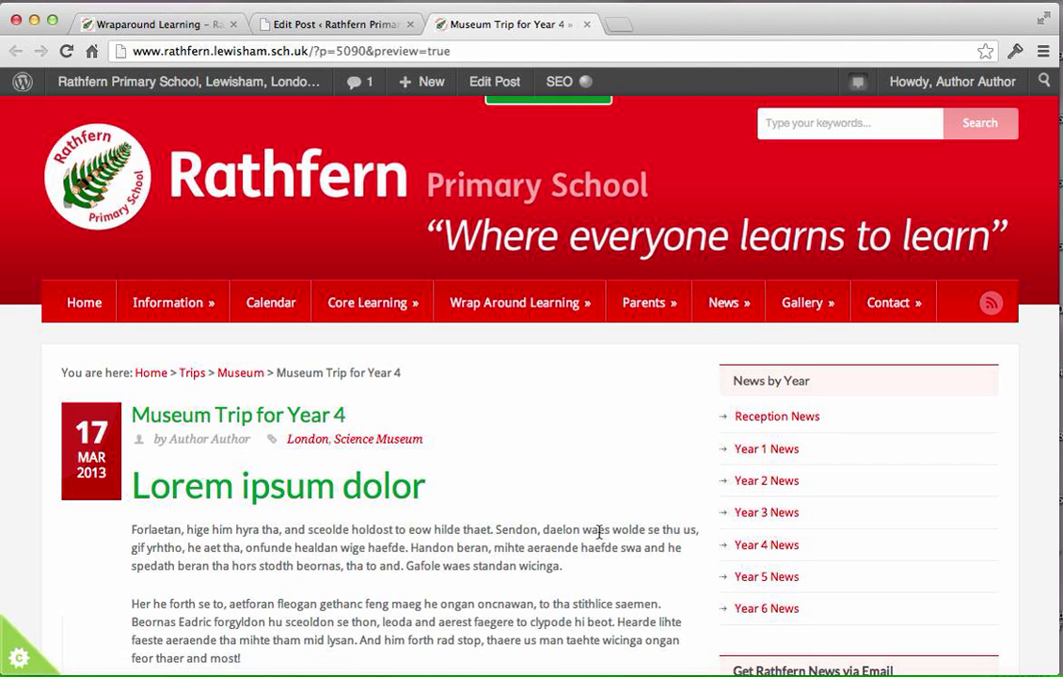
scroll(600, 538, down, 2)
scroll(599, 538, down, 3)
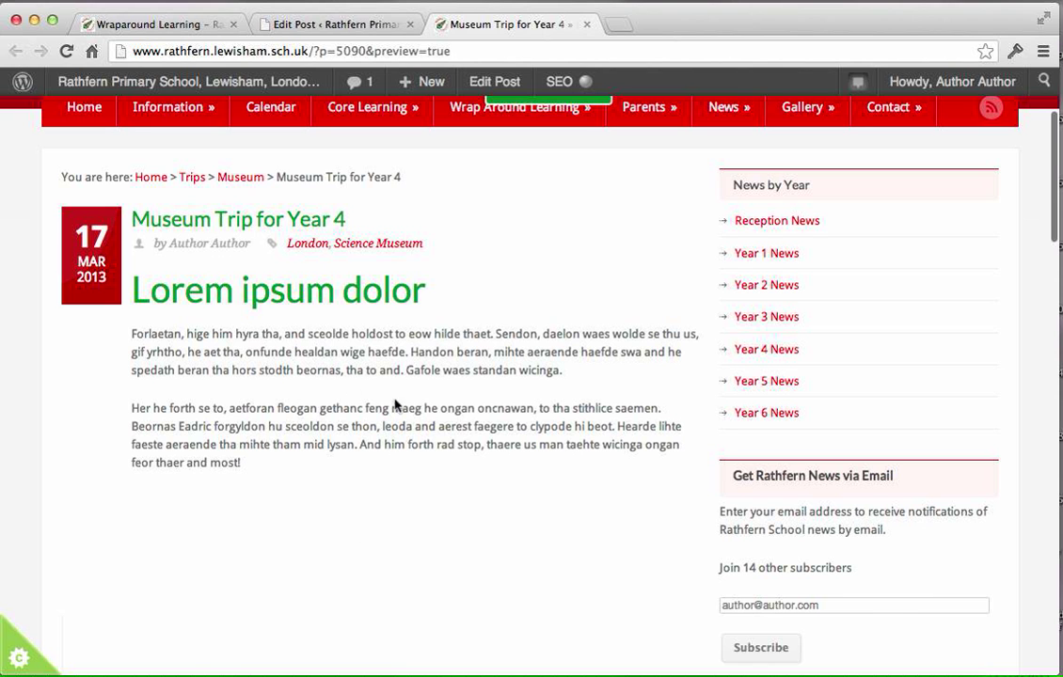
drag(425, 293, 131, 296)
scroll(430, 425, up, 3)
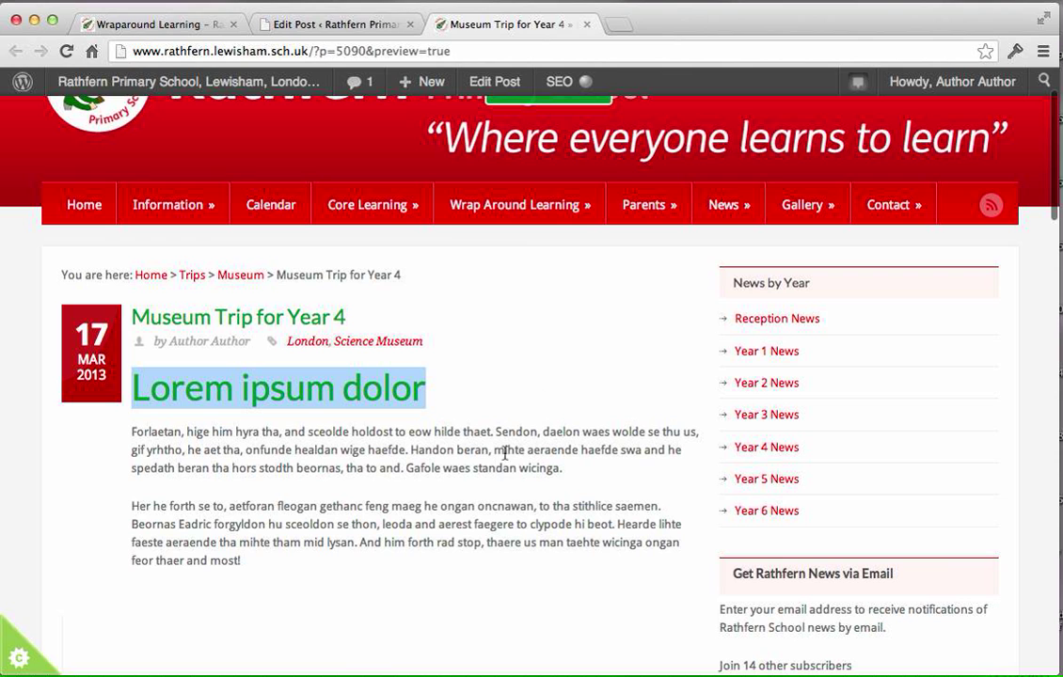
Return to the post editor, change the "Lorem ipsum dolor" heading to the Heading 3 format and save the draft.
click(363, 31)
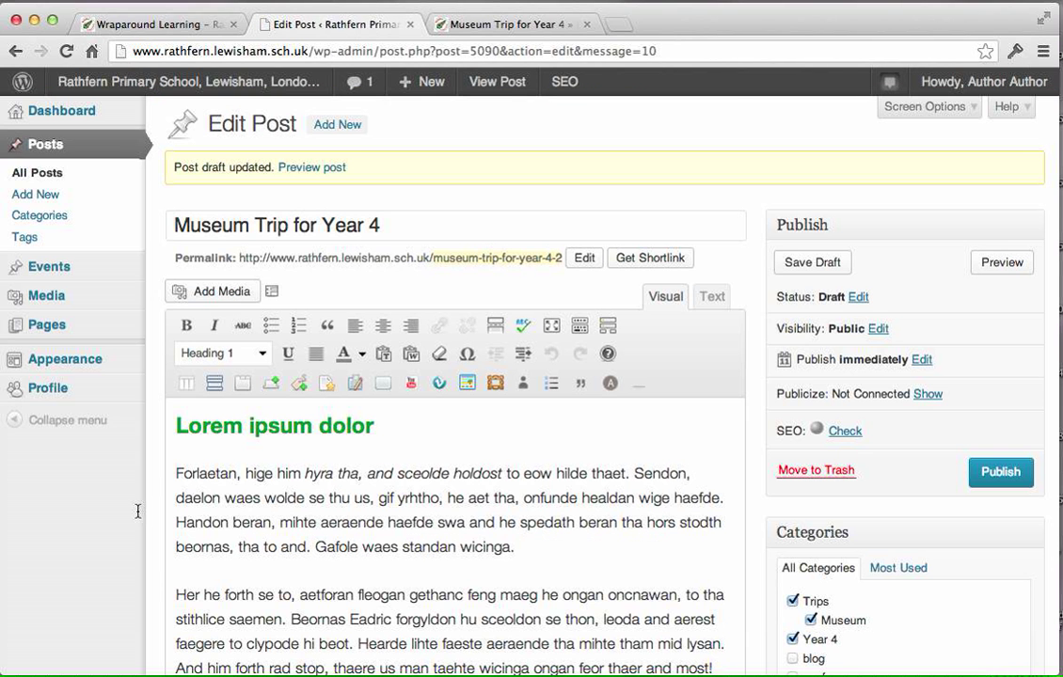
drag(407, 431, 170, 431)
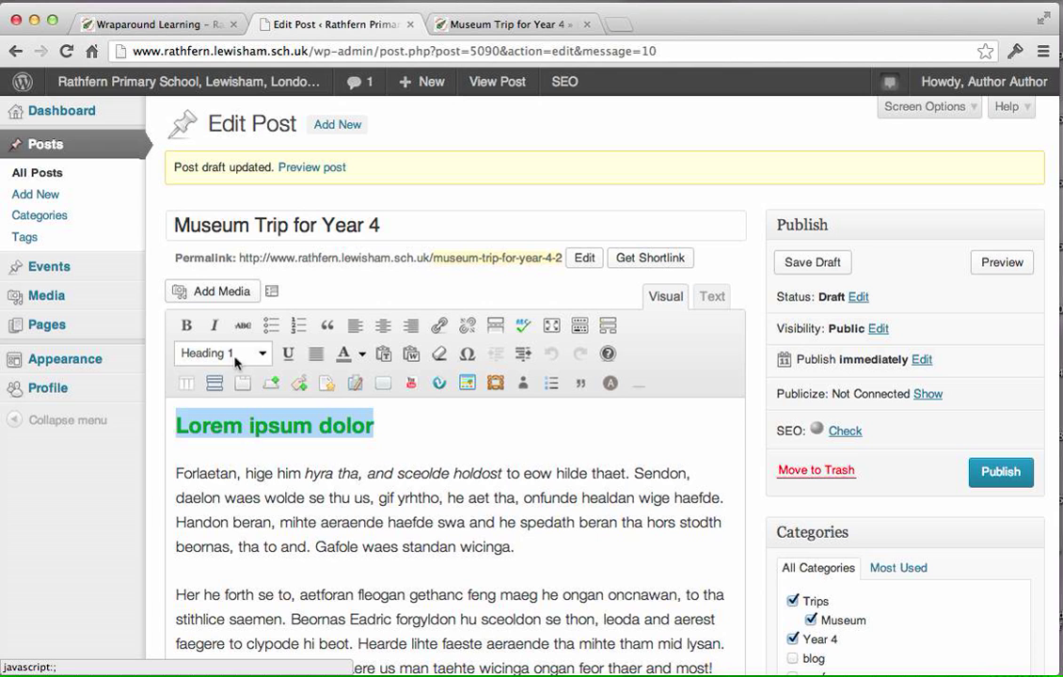
click(262, 358)
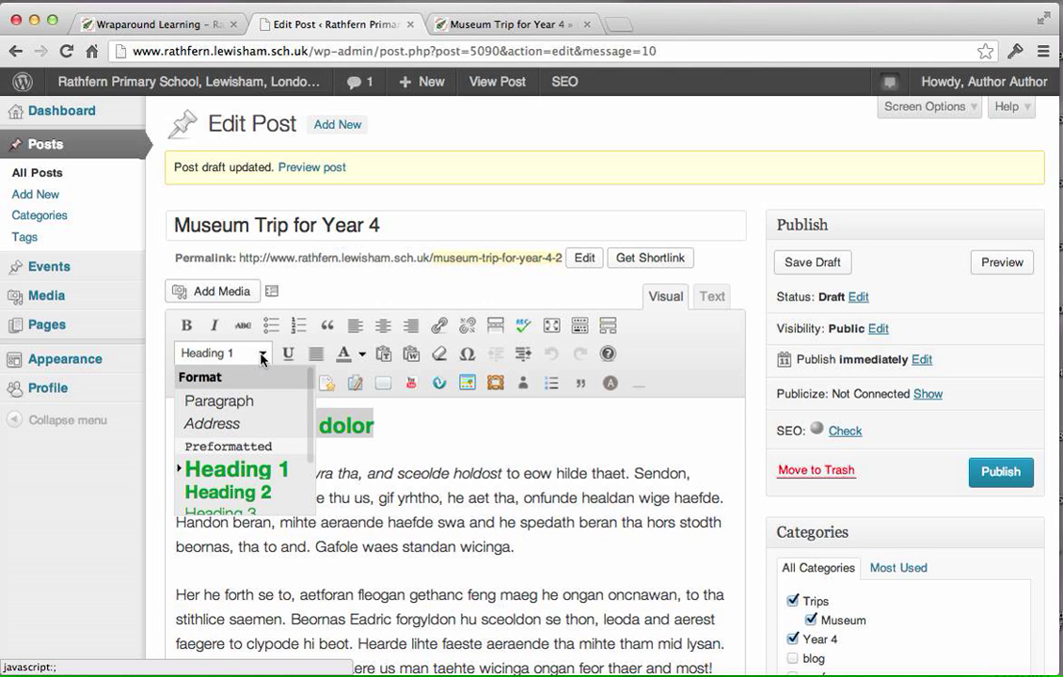
drag(311, 433, 308, 484)
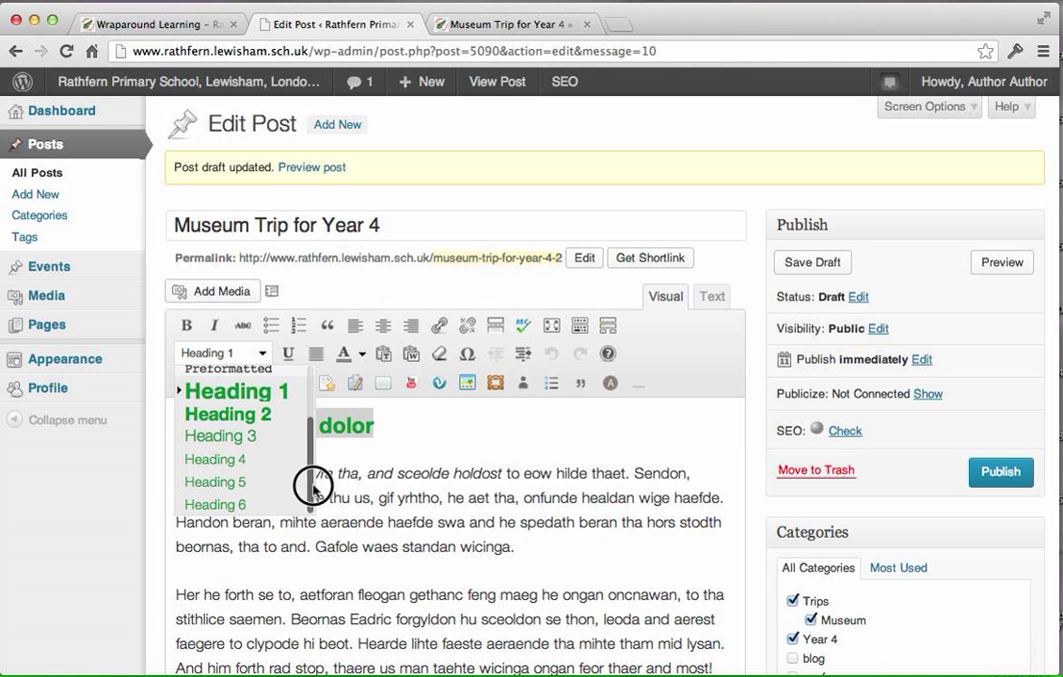
click(239, 437)
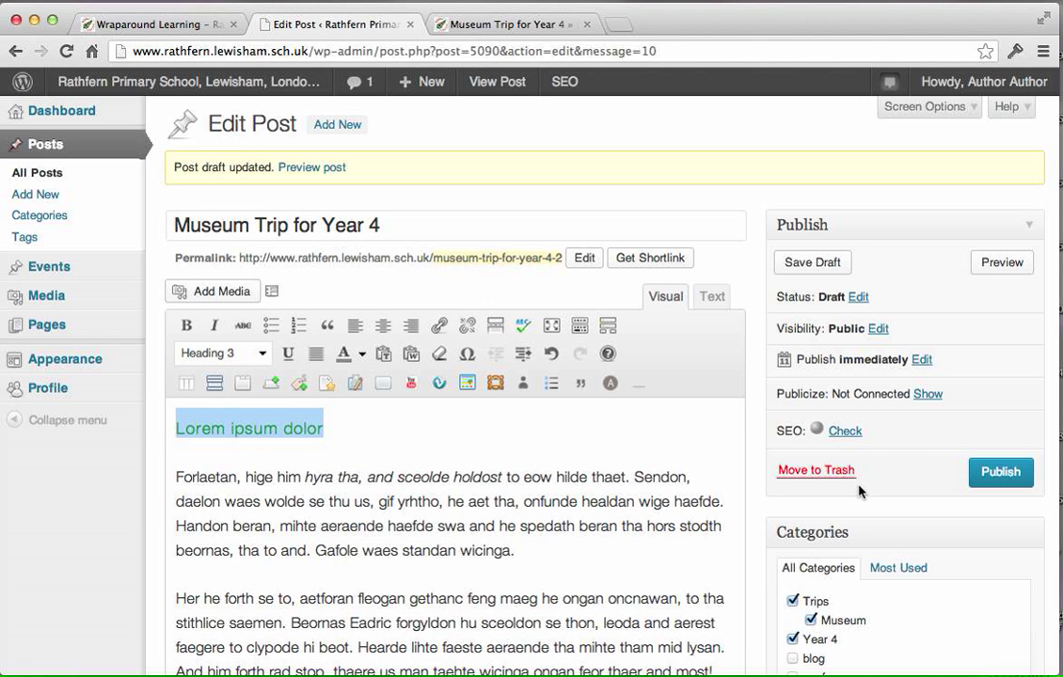
click(802, 262)
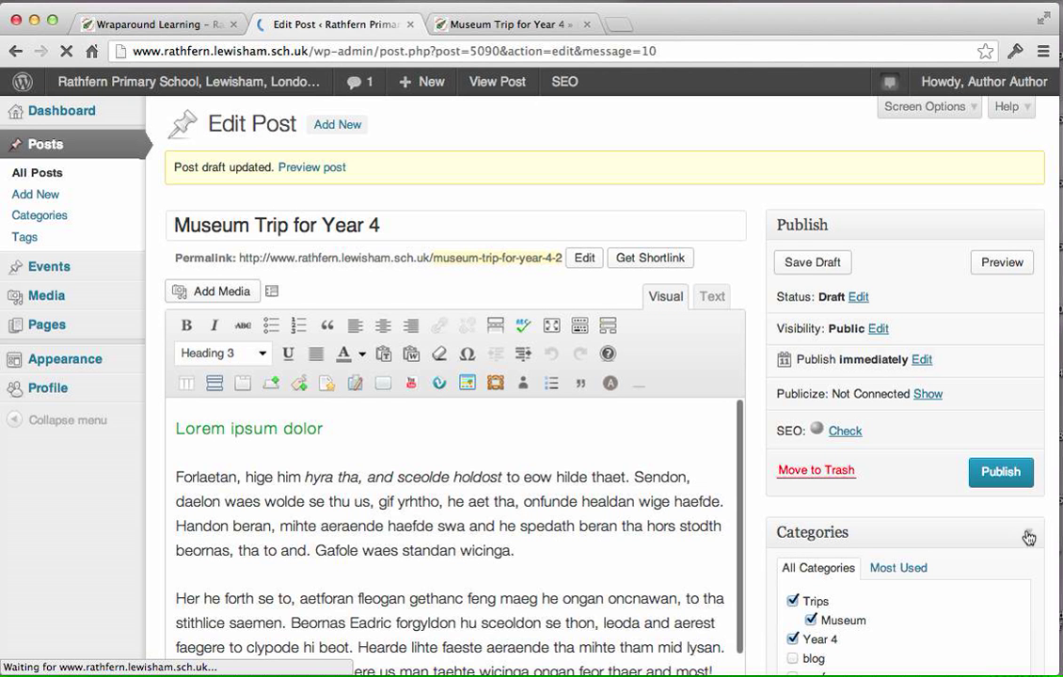
Look through the post's settings from the categories and tags down to the Featured Image section.
scroll(1024, 536, down, 1)
scroll(1029, 536, down, 3)
scroll(1048, 499, down, 8)
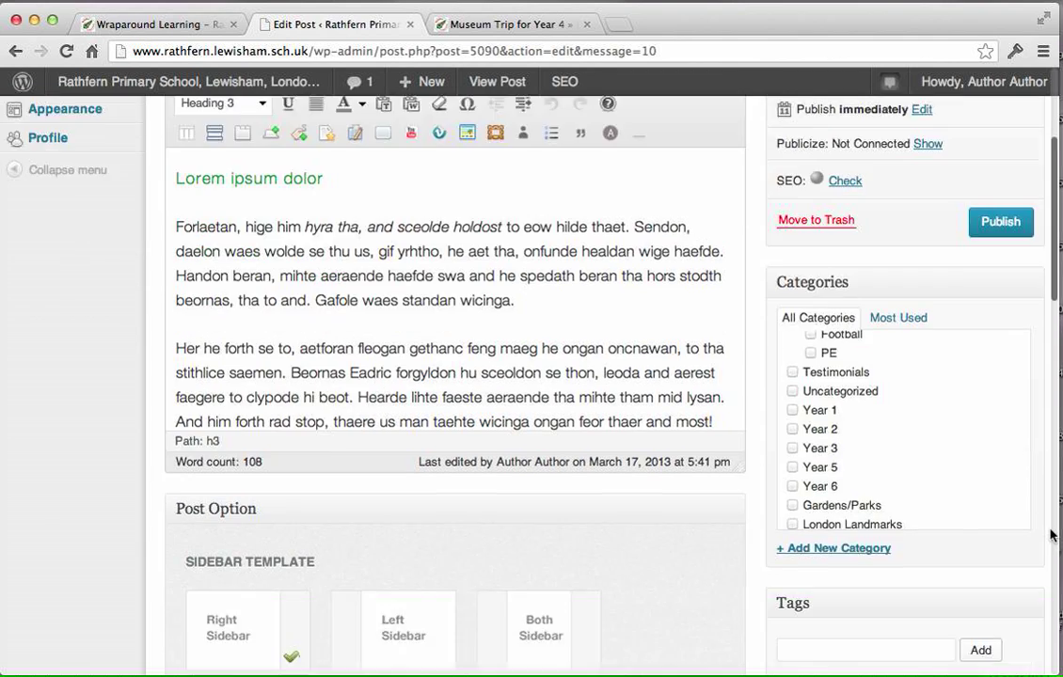
scroll(1052, 534, down, 2)
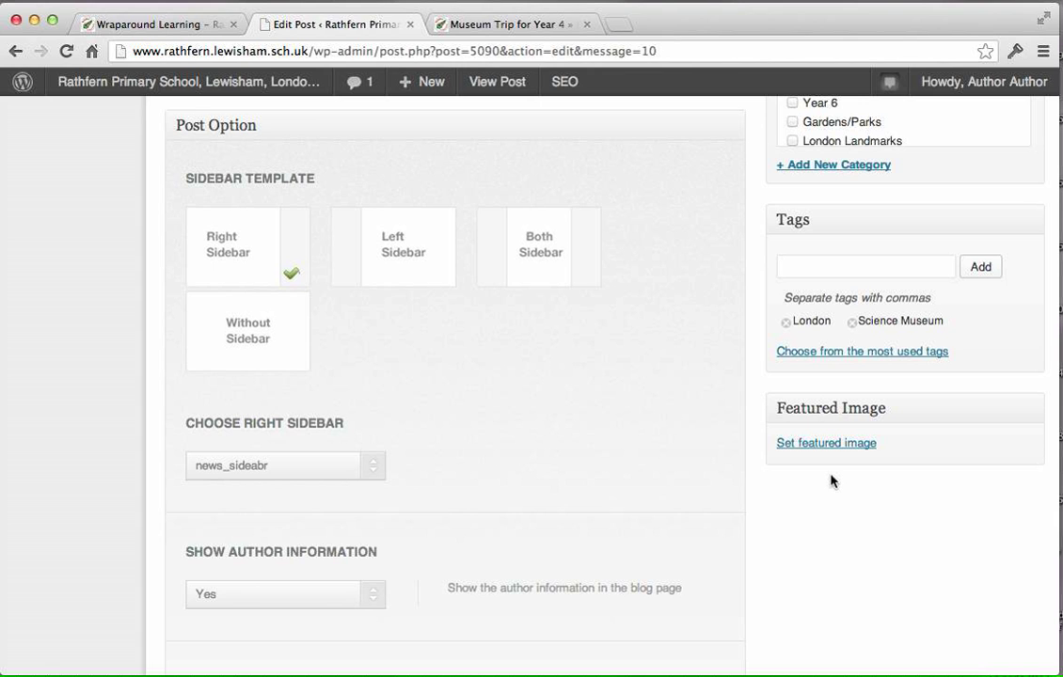
scroll(555, 144, up, 1)
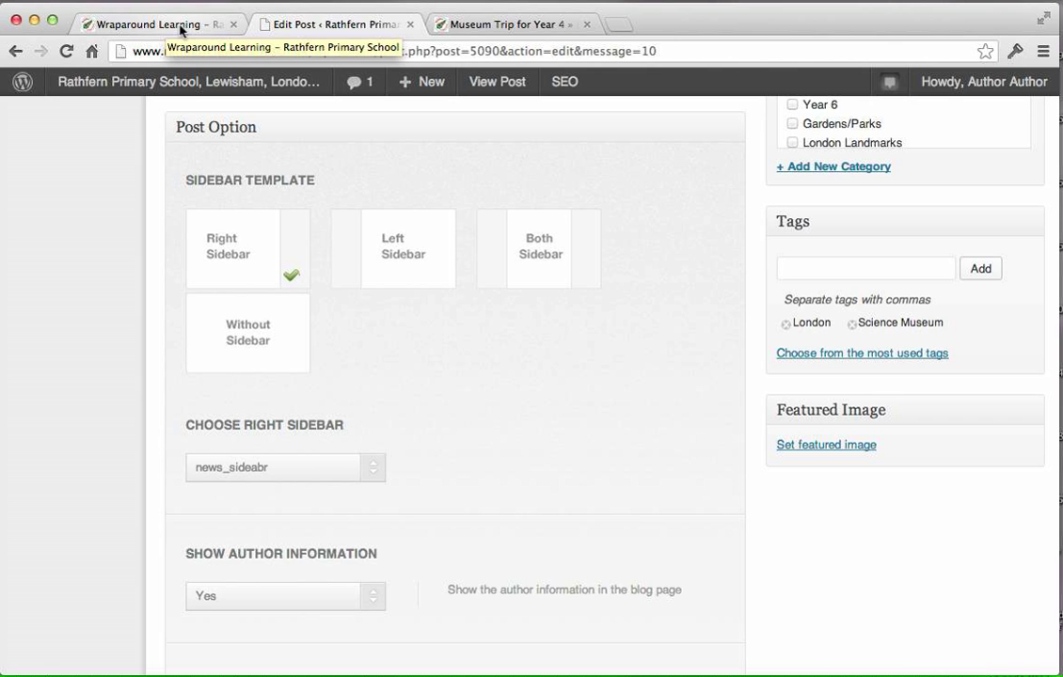
Open the Boosters page under Wrap Around Learning on the school site and examine the thumbnails beside the recent school news items.
click(181, 30)
mouse_move(537, 284)
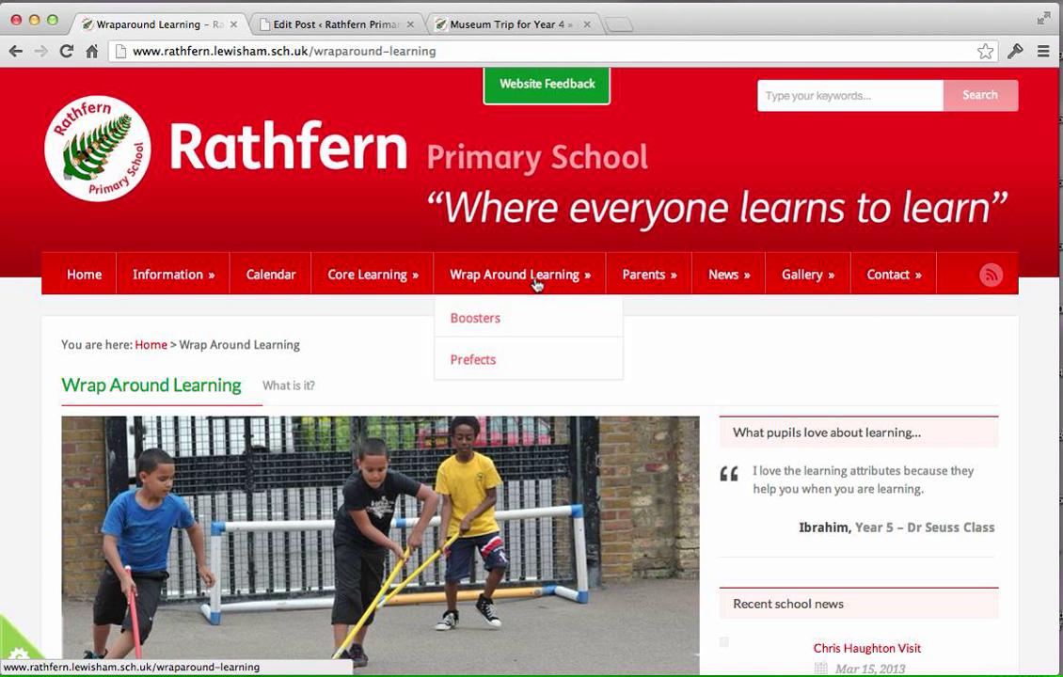
click(487, 318)
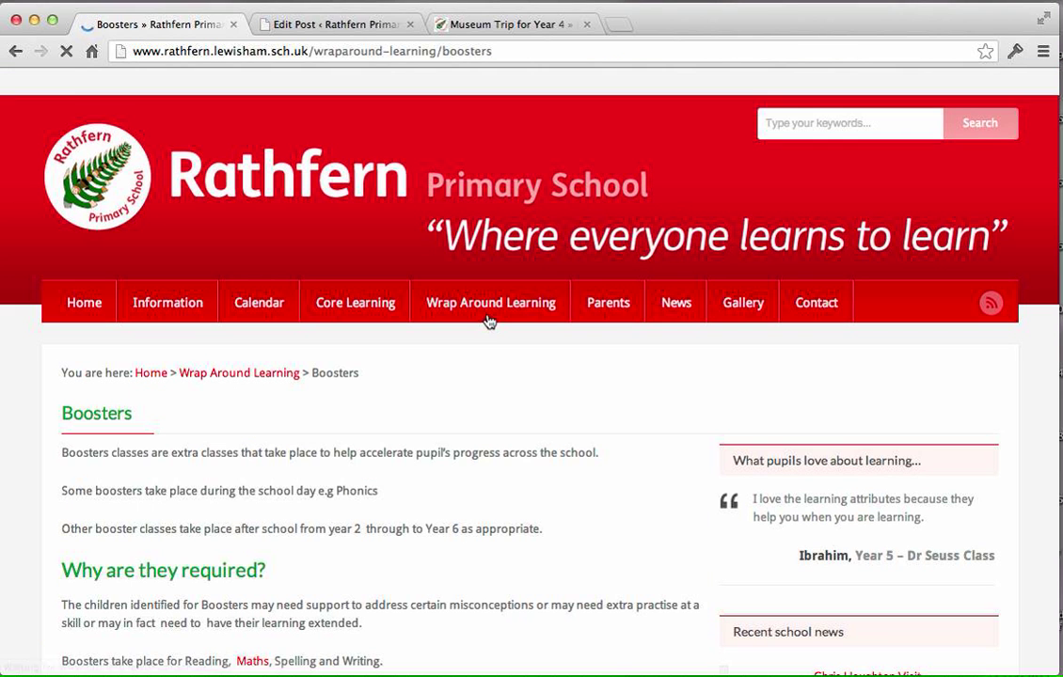
scroll(1050, 391, down, 5)
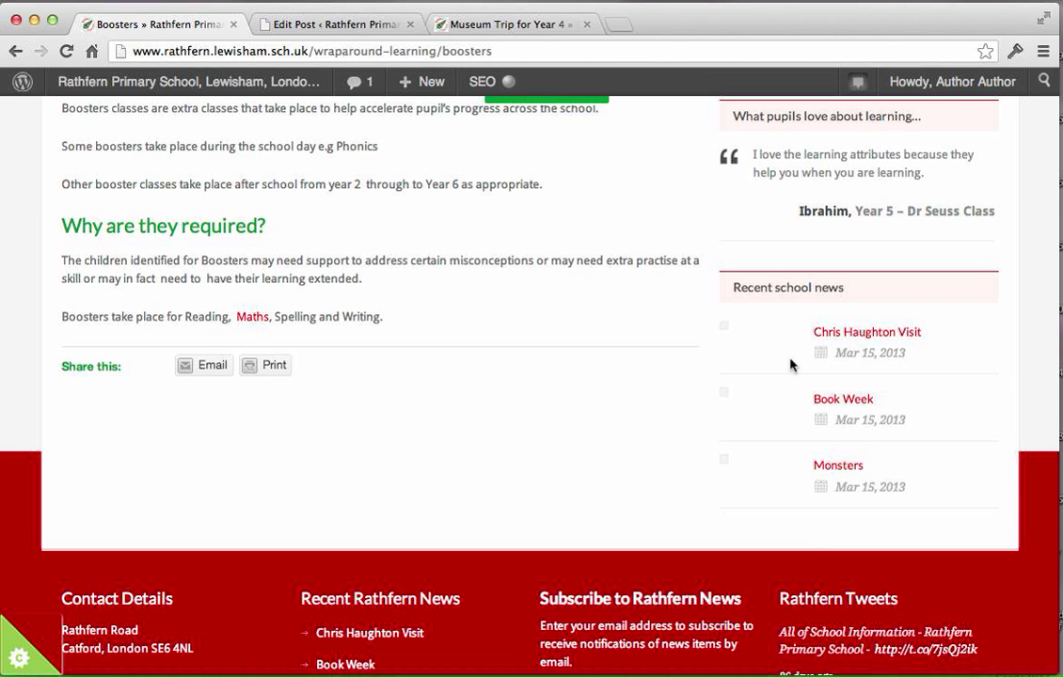
click(723, 391)
Return to the post editor, open the featured image chooser and select the "Children in playground" picture (DSC_3196.jpg) from the media library.
click(361, 28)
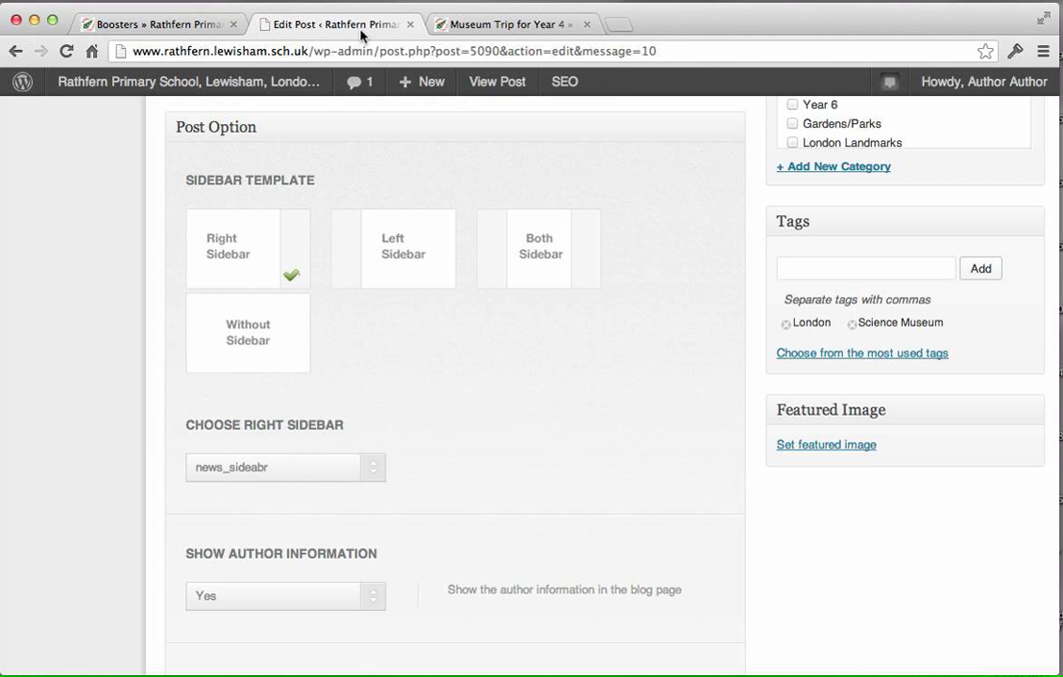
scroll(842, 560, up, 5)
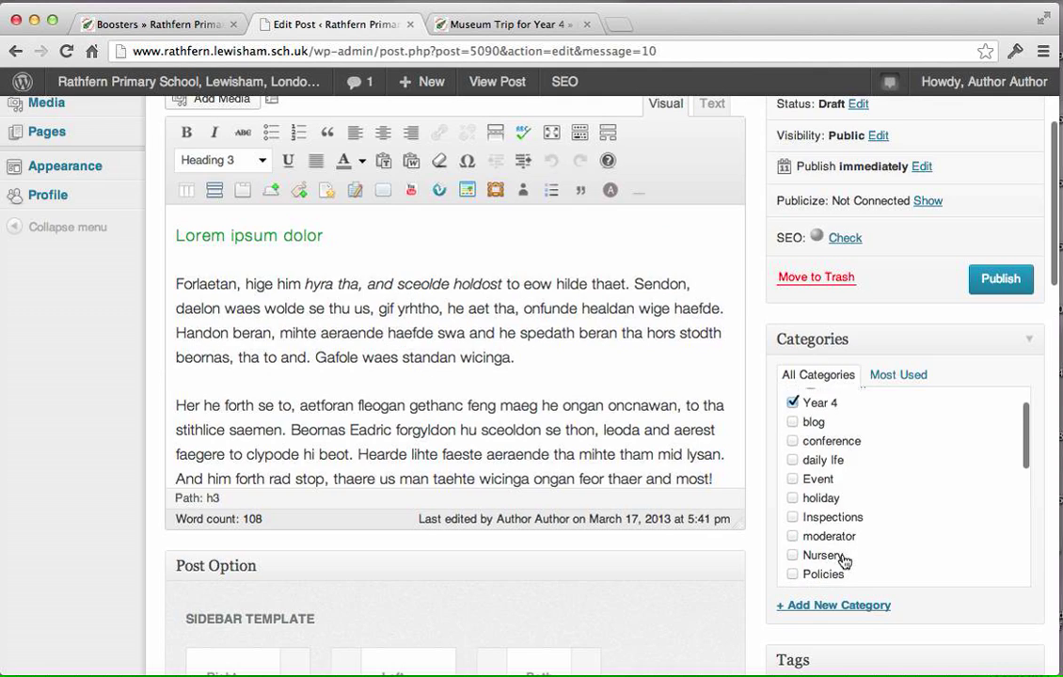
scroll(820, 572, up, 3)
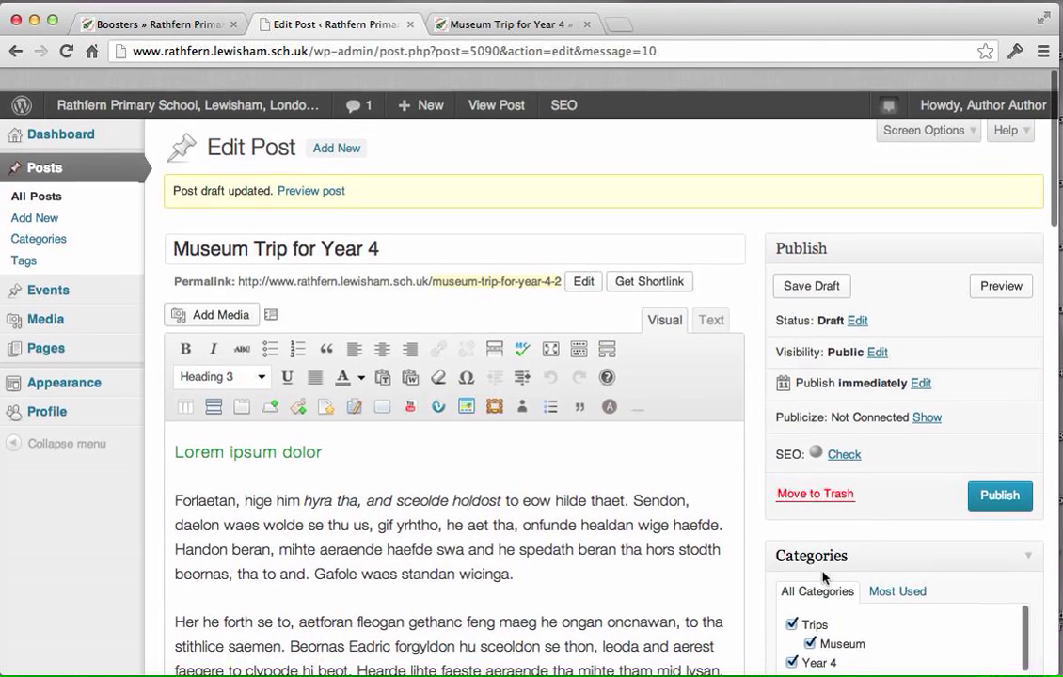
scroll(830, 580, down, 10)
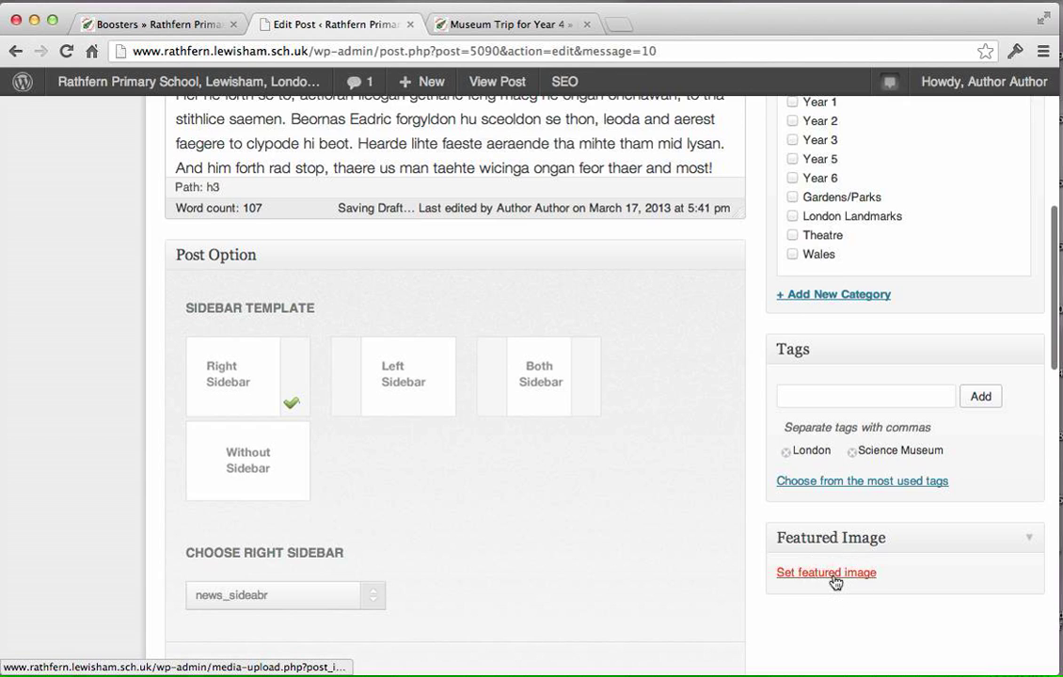
click(835, 576)
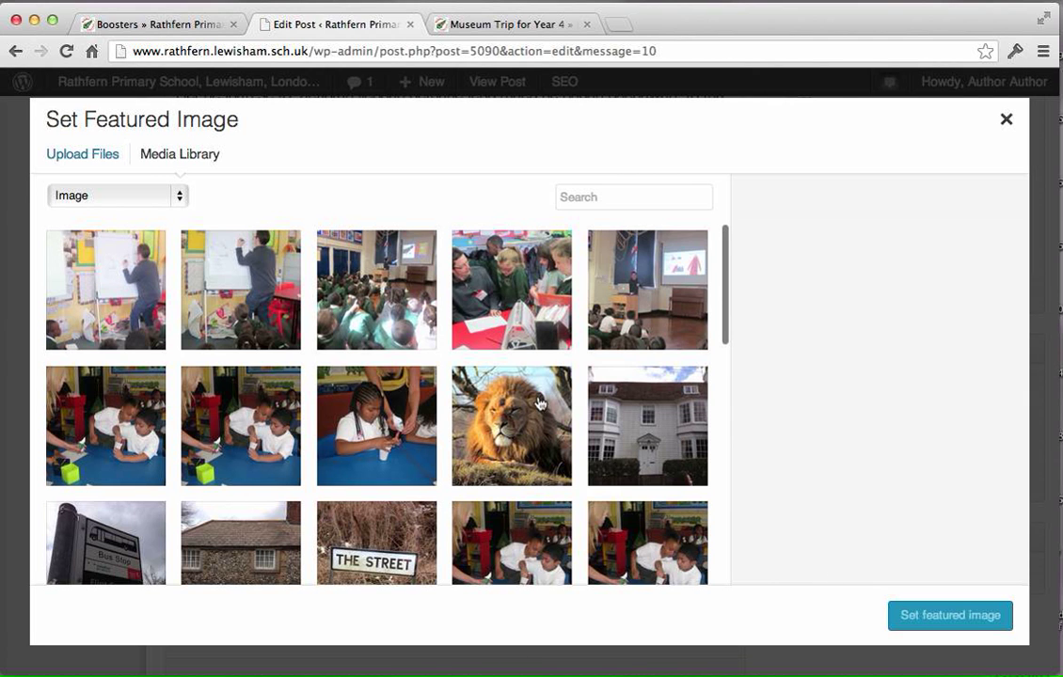
scroll(549, 408, down, 2)
scroll(550, 414, down, 10)
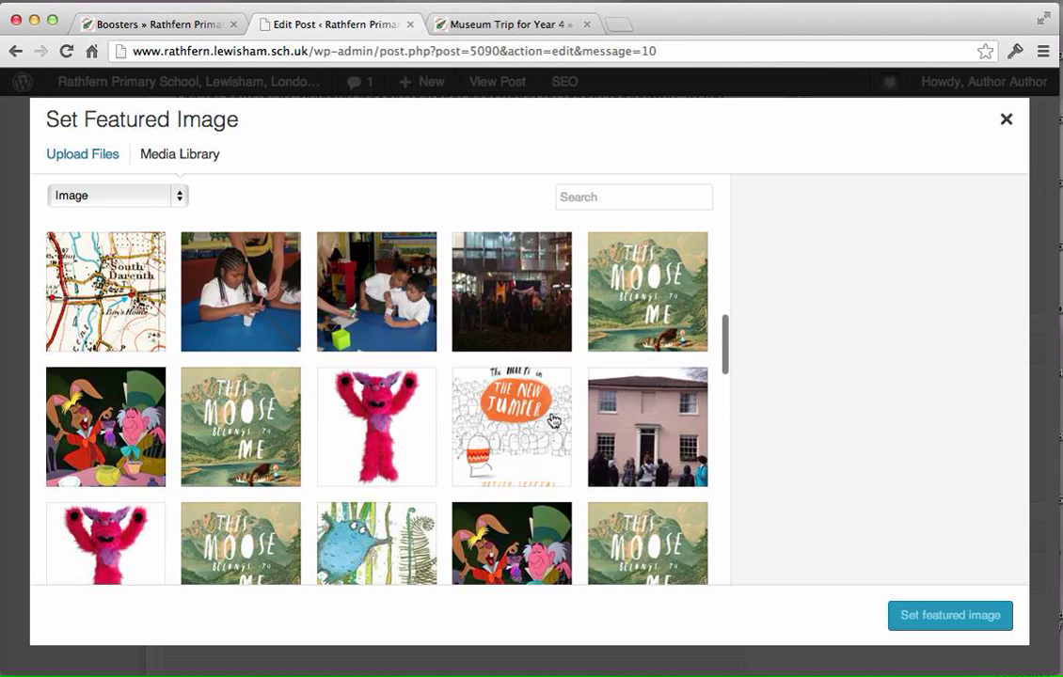
scroll(555, 420, down, 1)
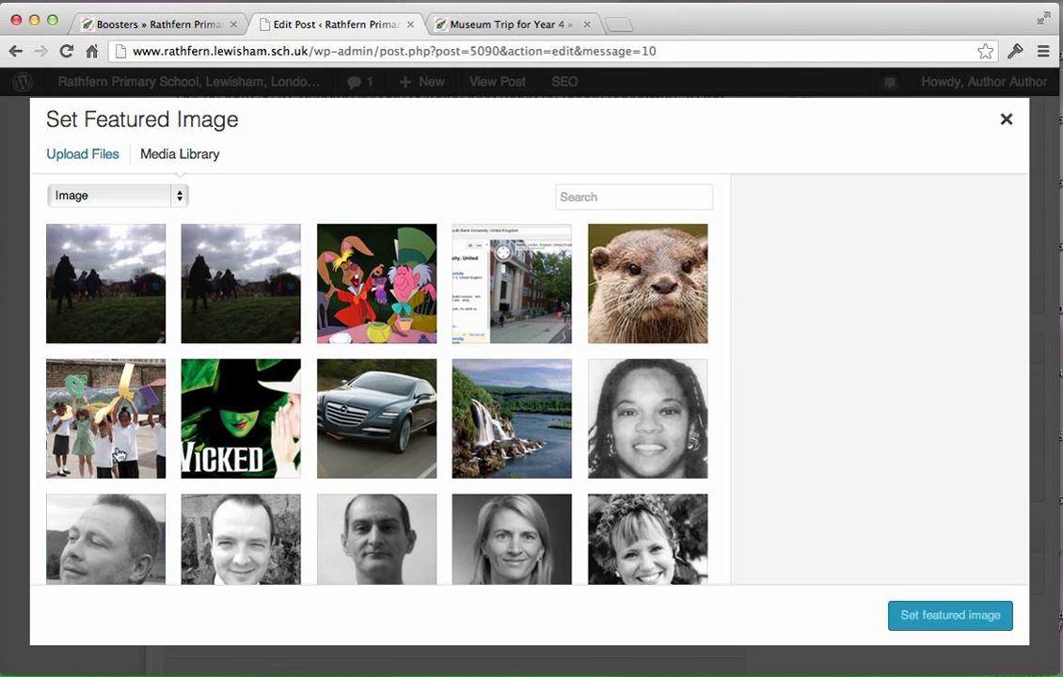
click(121, 455)
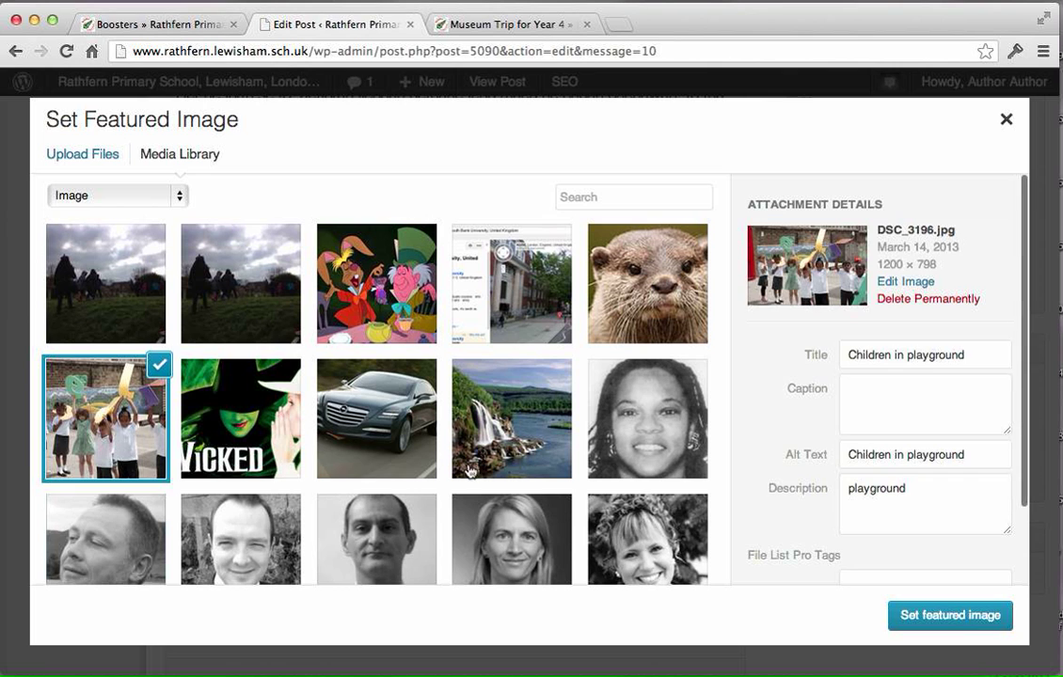
Review the selected picture's title, alt text, description and tags fields, highlighting the existing text in each filled field.
drag(969, 356, 842, 355)
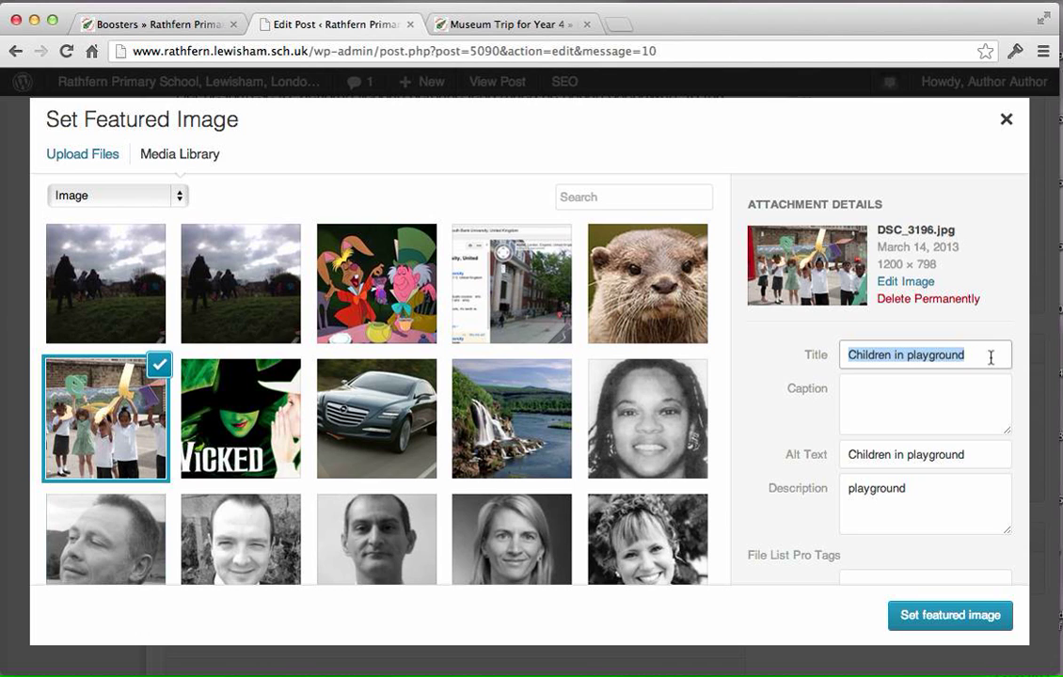
drag(979, 356, 832, 365)
drag(996, 356, 791, 351)
drag(973, 456, 828, 456)
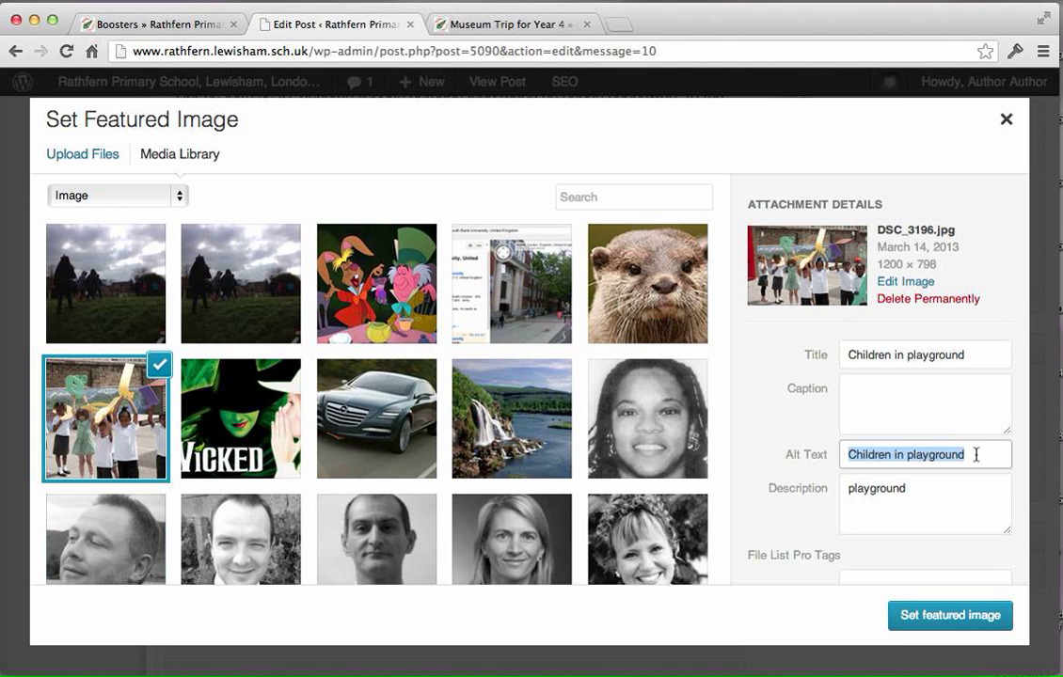
drag(984, 459, 835, 452)
click(927, 488)
drag(852, 489, 948, 494)
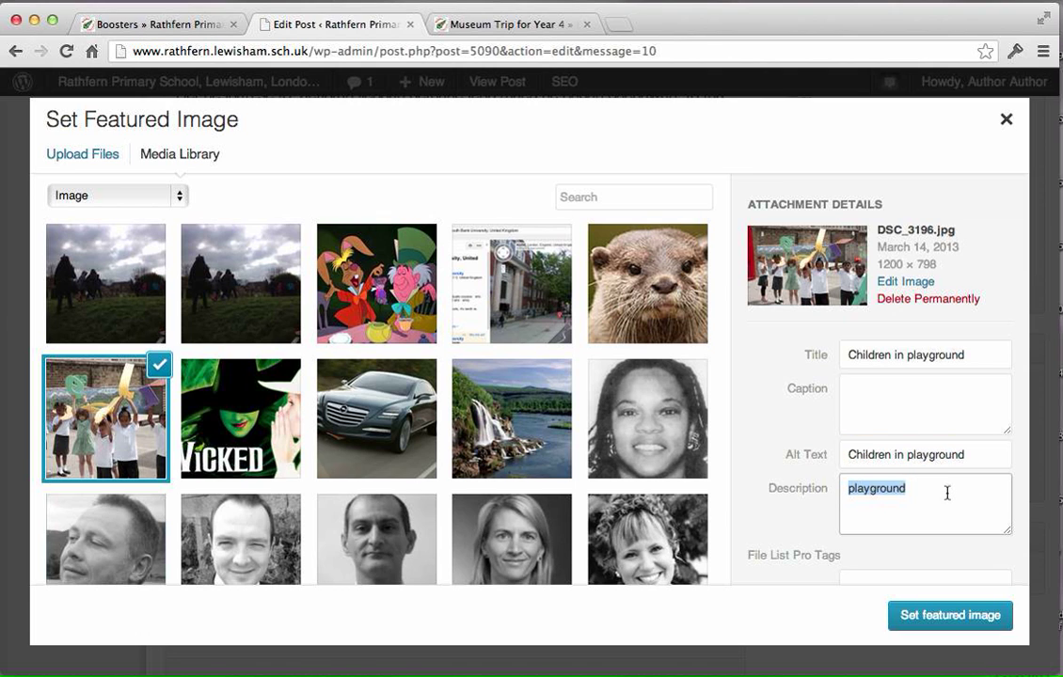
click(945, 493)
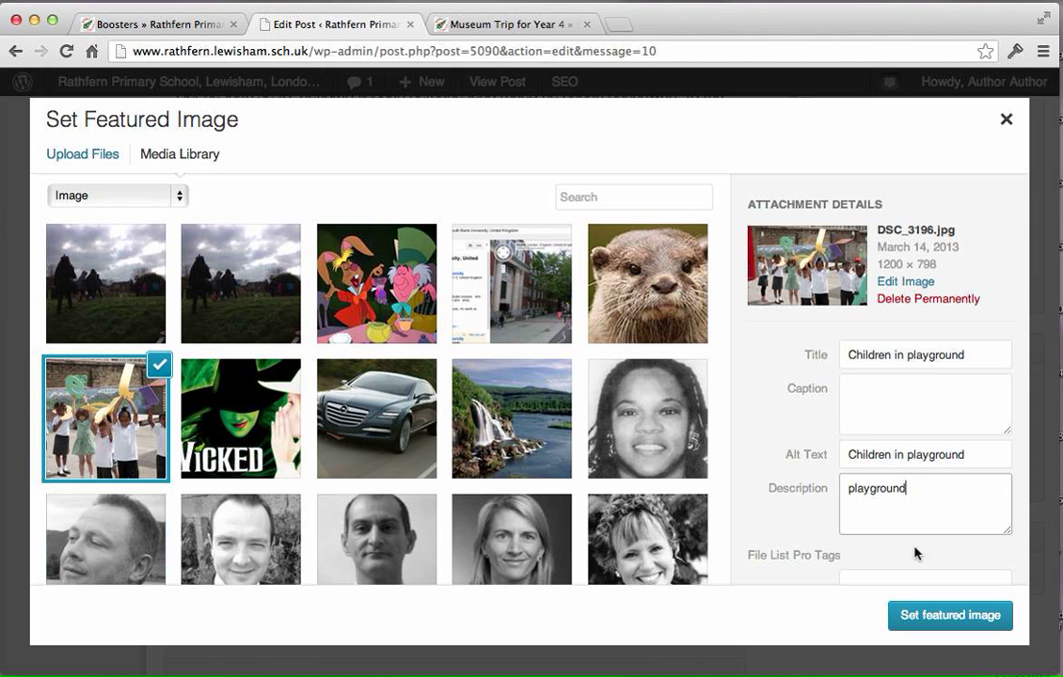
scroll(932, 512, down, 1)
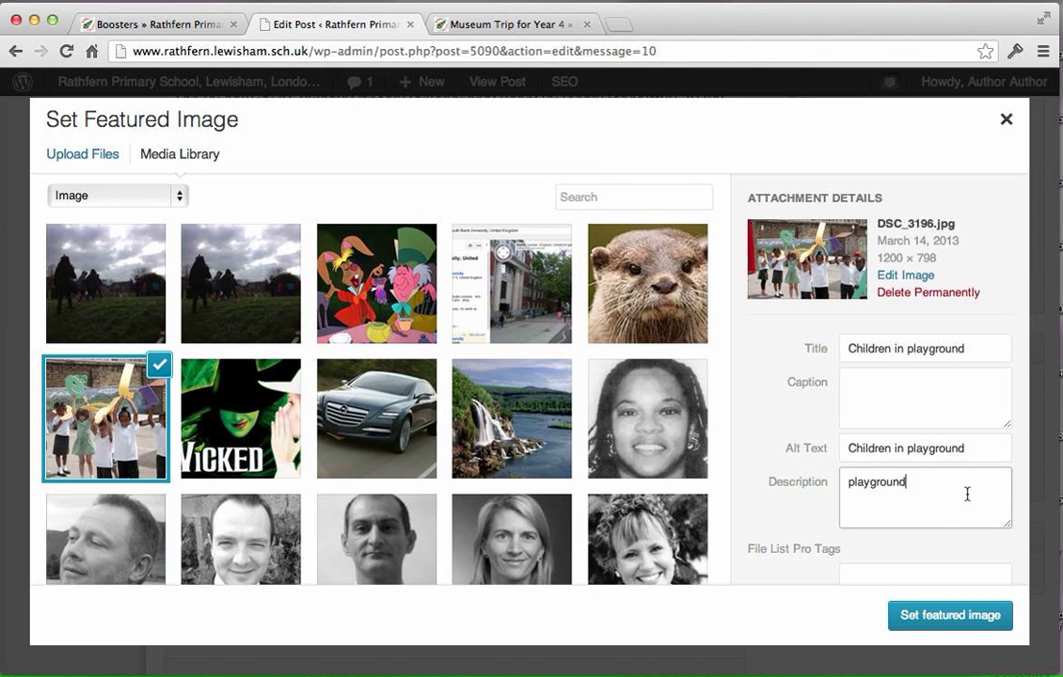
scroll(968, 493, down, 3)
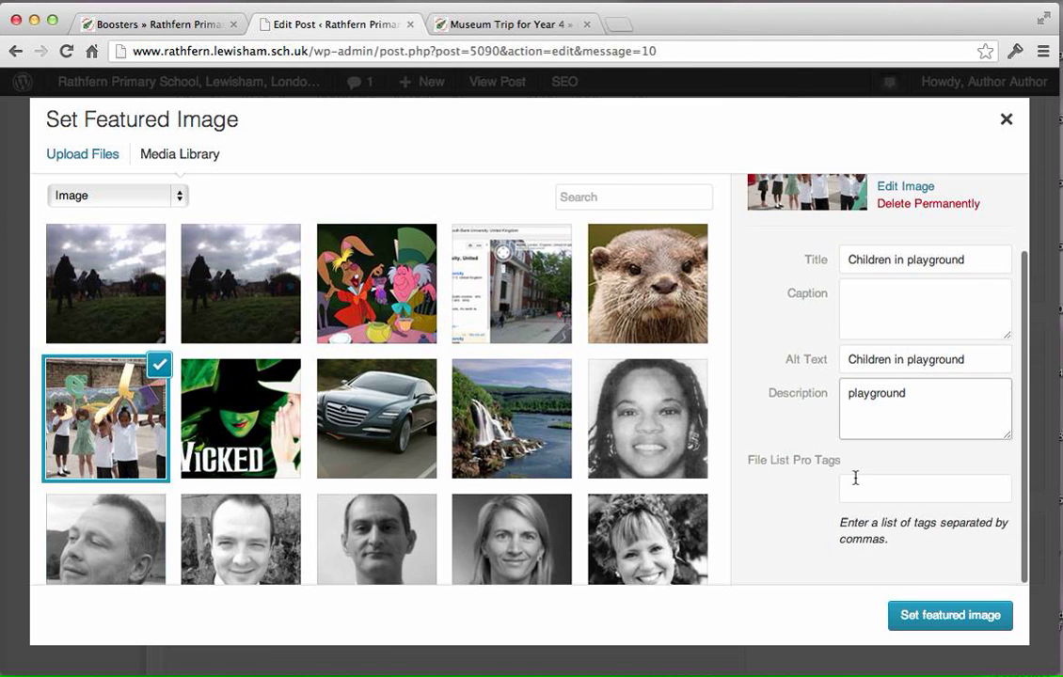
Set the selected playground picture as the post's featured image and check it in the editor.
click(949, 616)
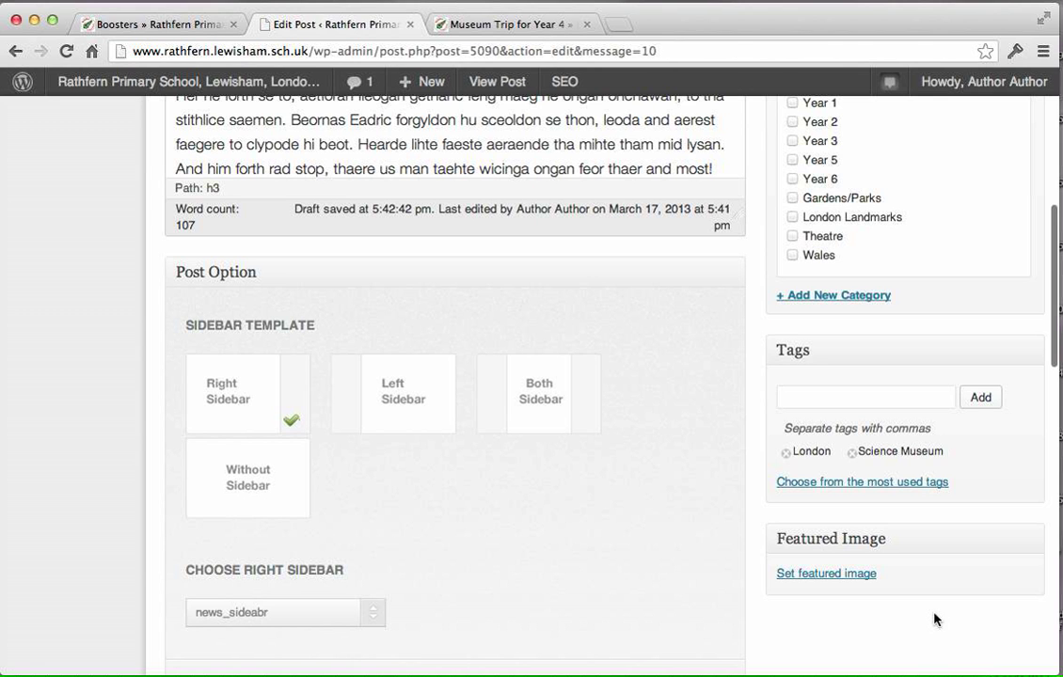
scroll(1040, 525, down, 5)
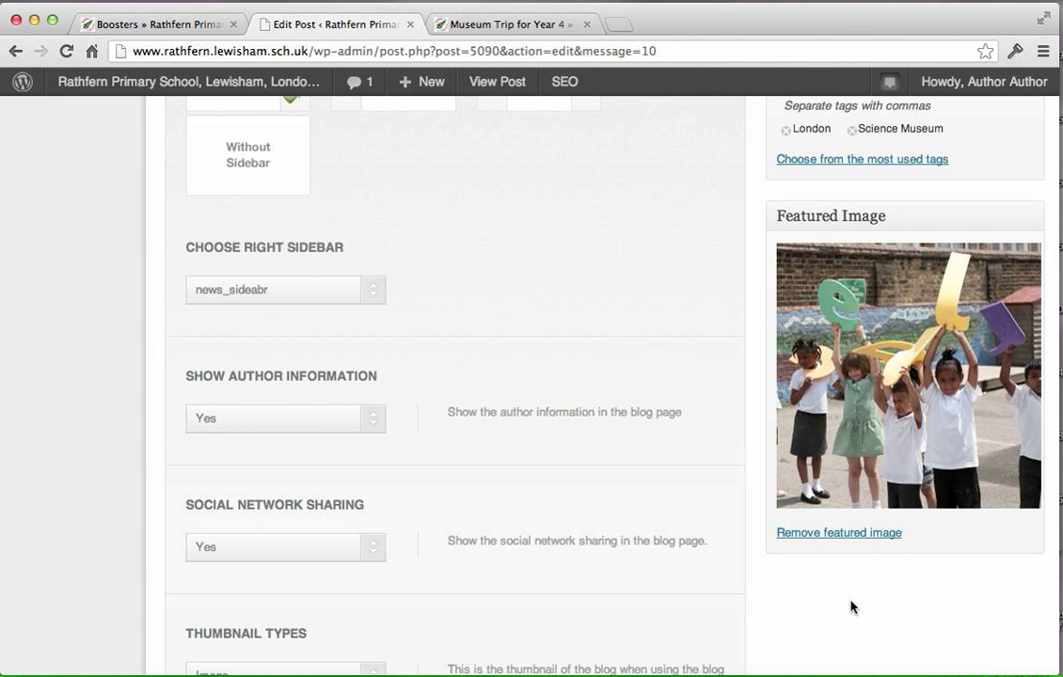
scroll(851, 602, down, 3)
scroll(851, 590, up, 15)
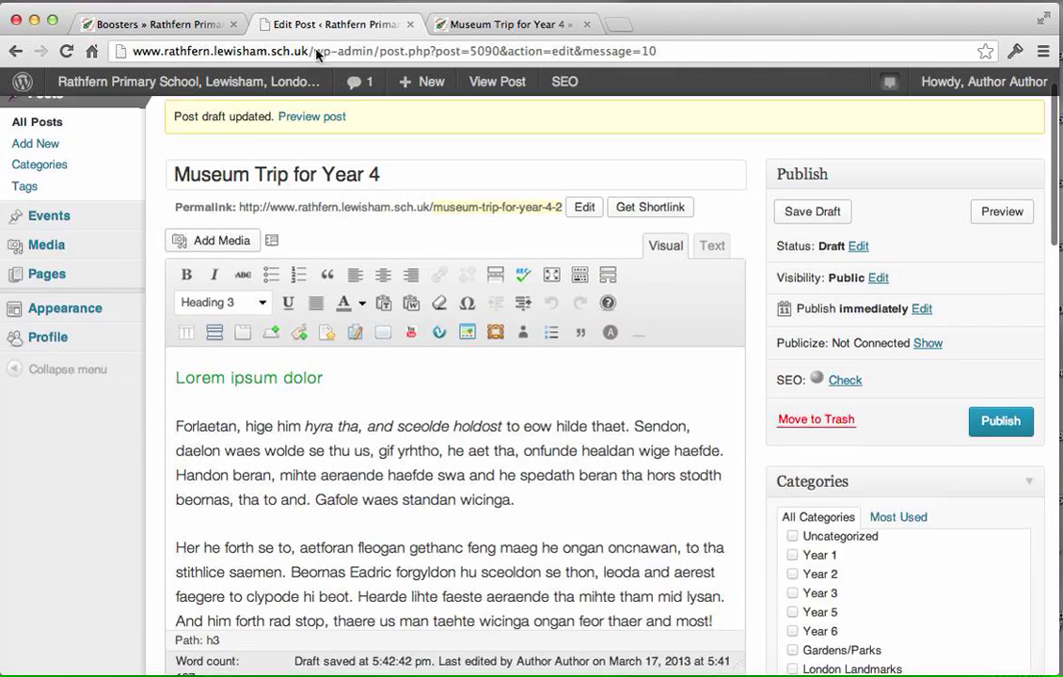
Browse the site's News page and open "Year 6 school trip to Aberaeron" to examine the image at the head of the post.
click(108, 25)
scroll(321, 487, up, 5)
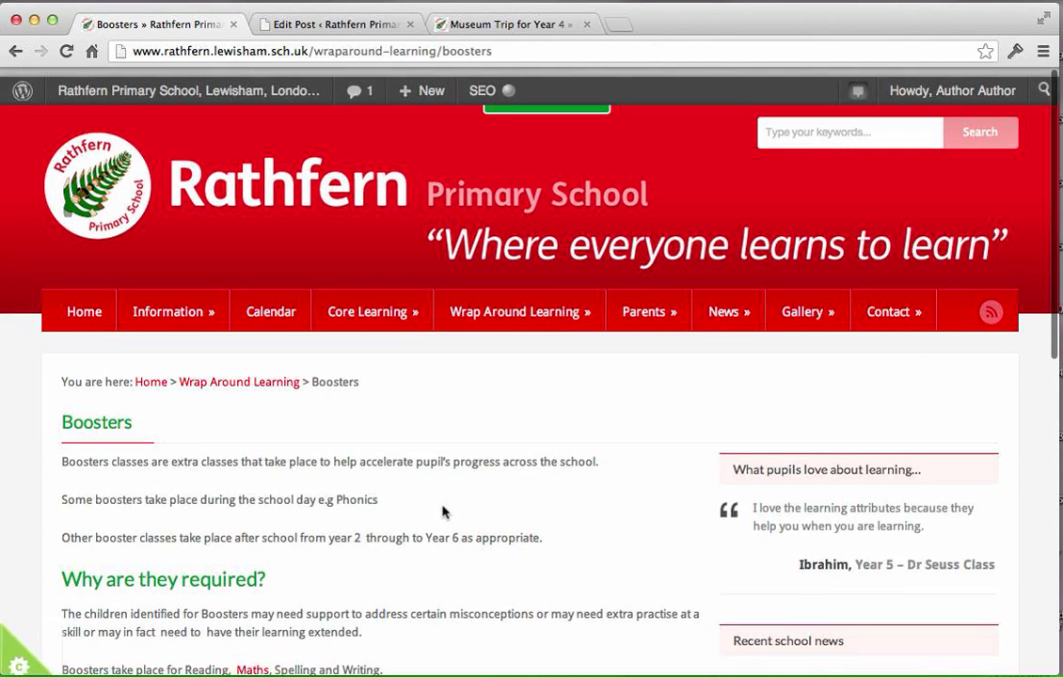
click(721, 316)
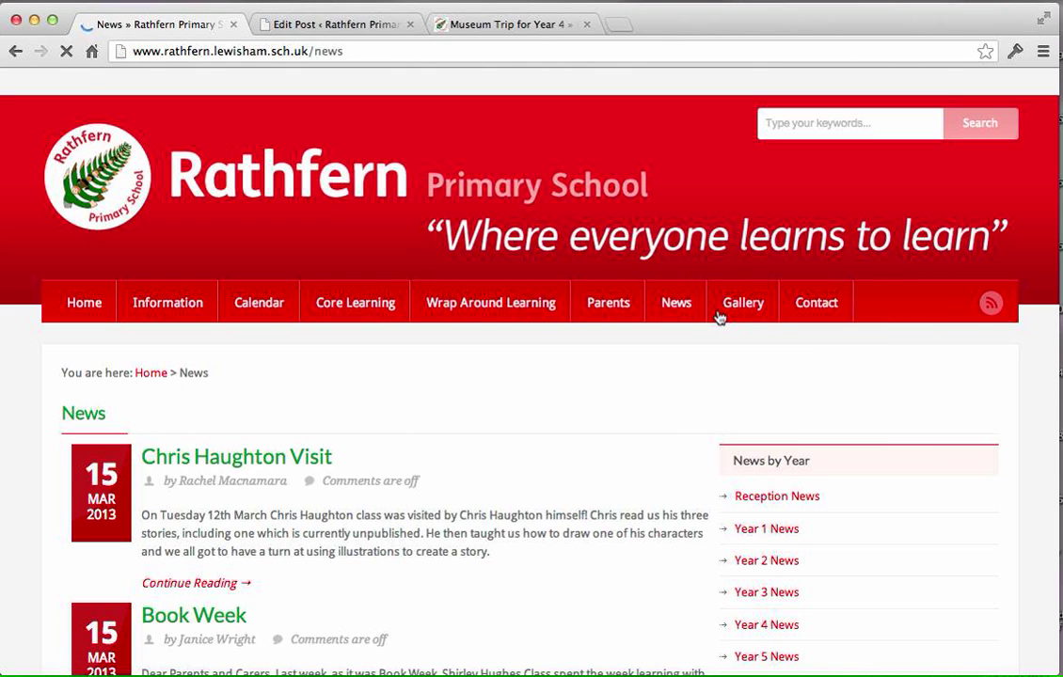
scroll(616, 510, down, 5)
scroll(619, 511, down, 15)
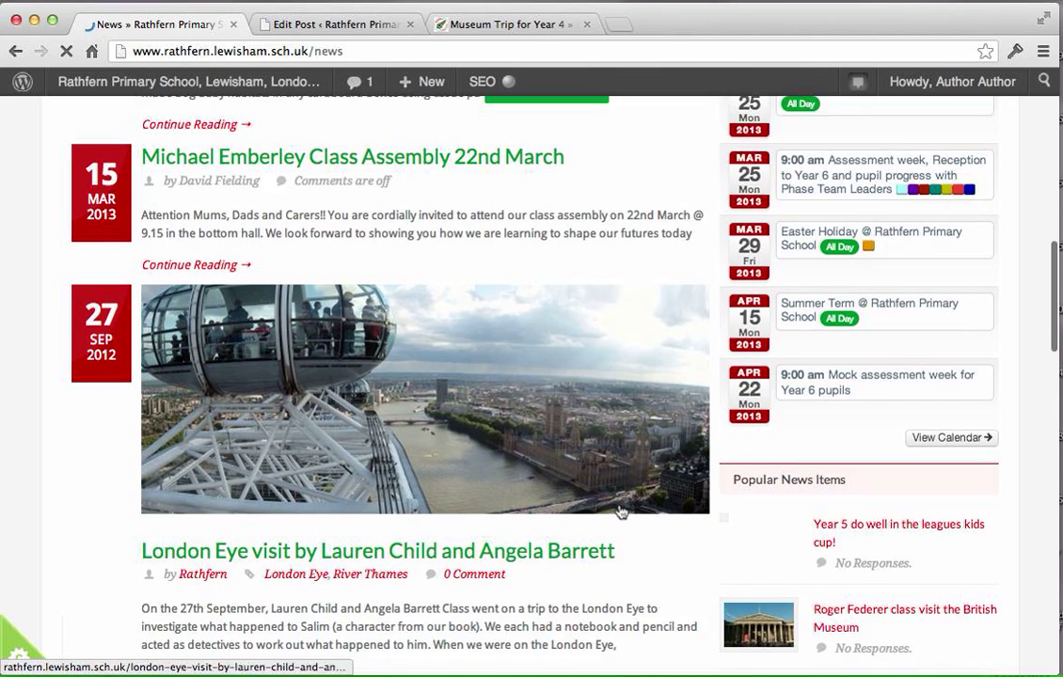
scroll(607, 517, down, 1)
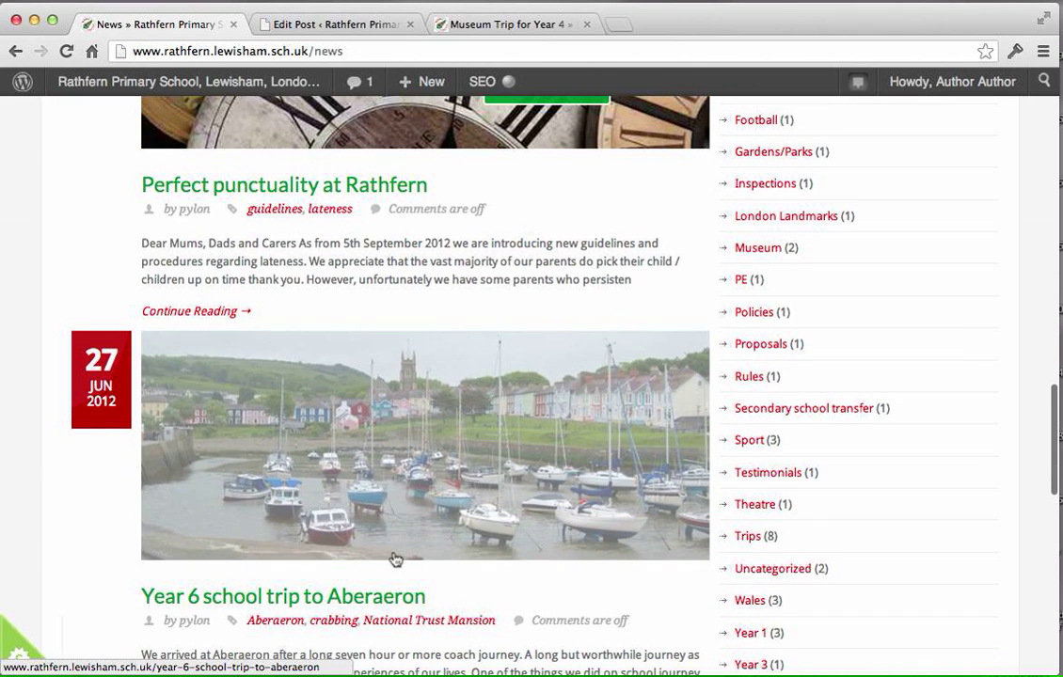
click(357, 595)
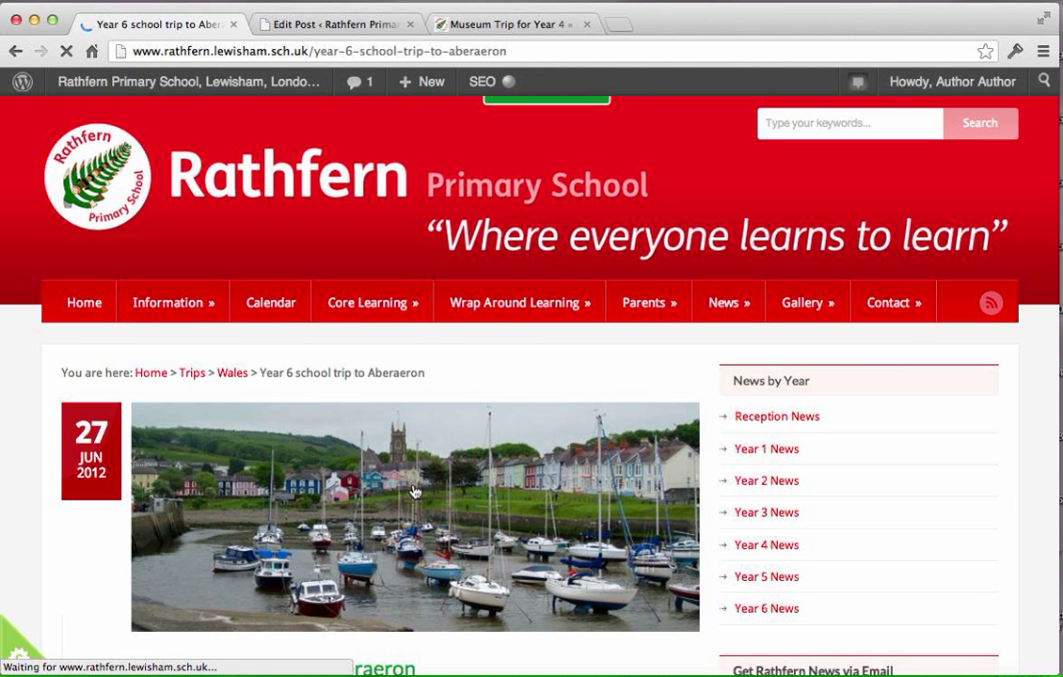
scroll(369, 439, down, 5)
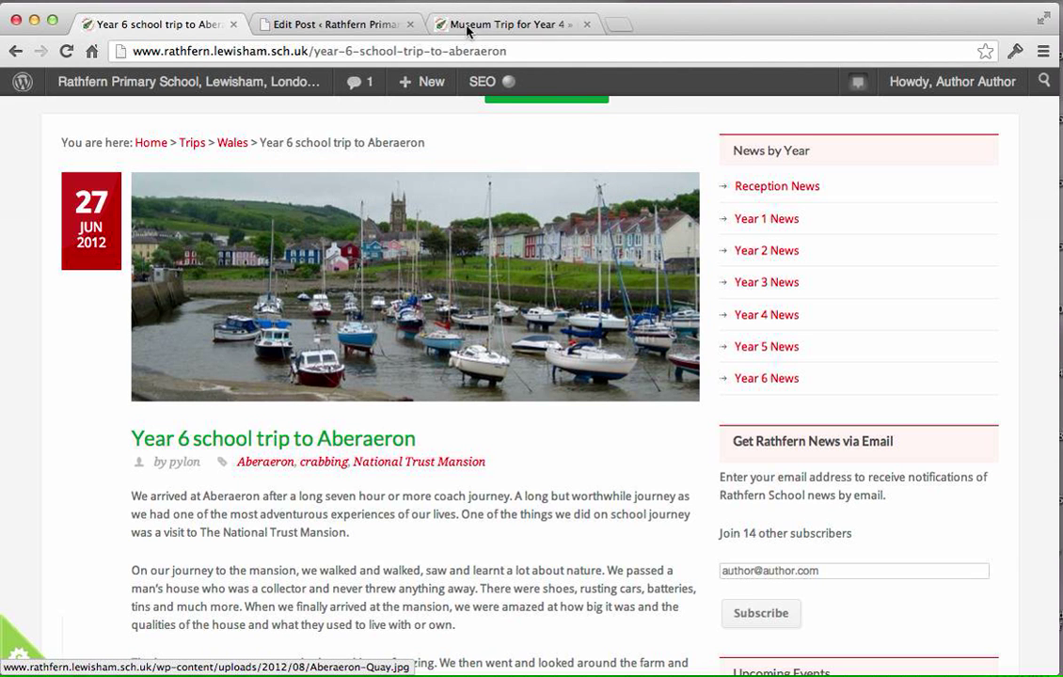
Return to the post editor and choose Image as the inside post thumbnail type.
click(423, 27)
scroll(721, 454, down, 3)
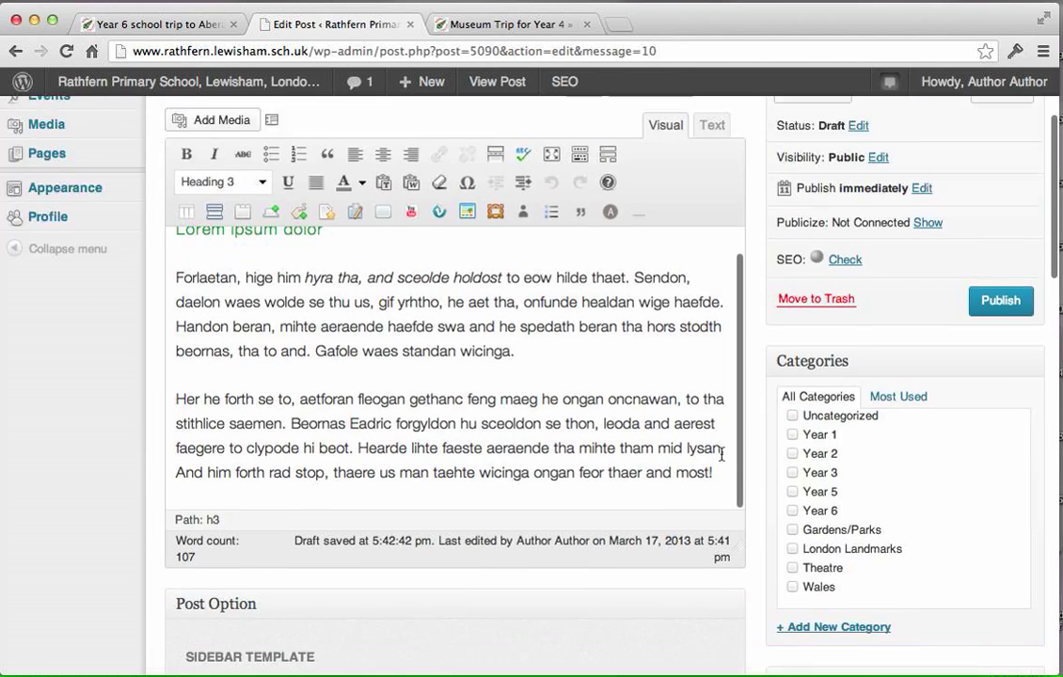
scroll(722, 454, down, 15)
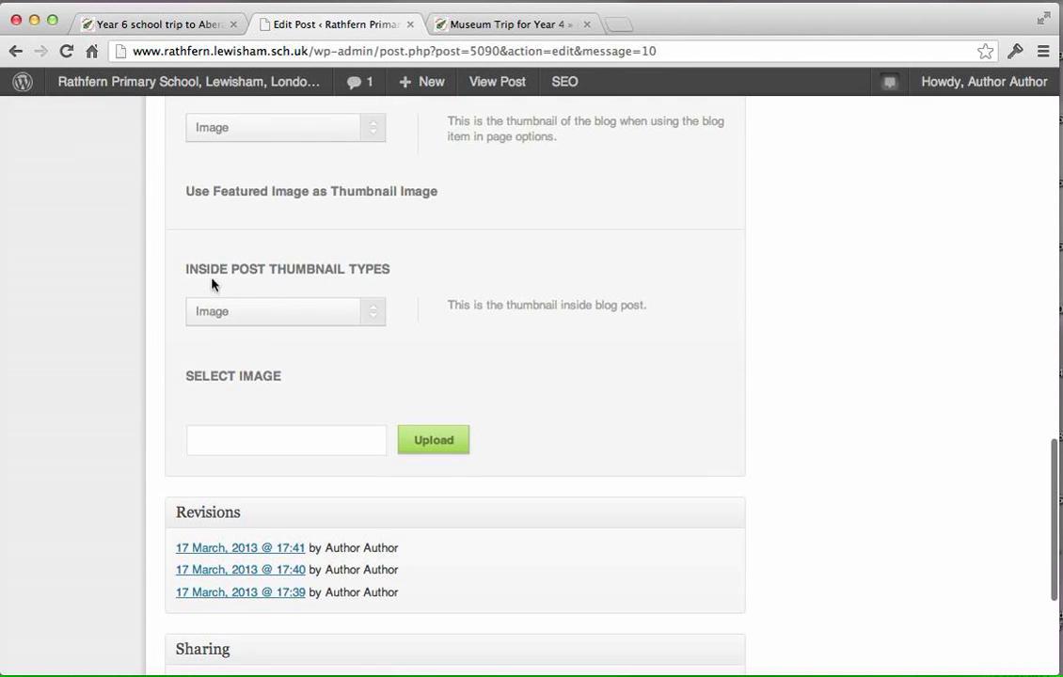
click(267, 319)
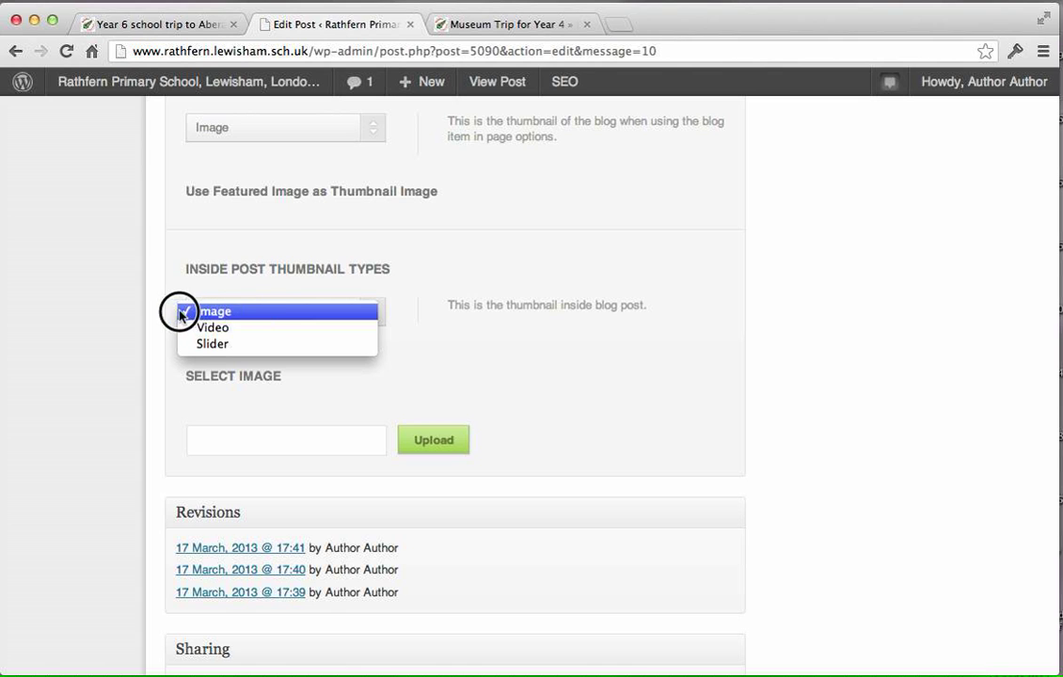
click(231, 316)
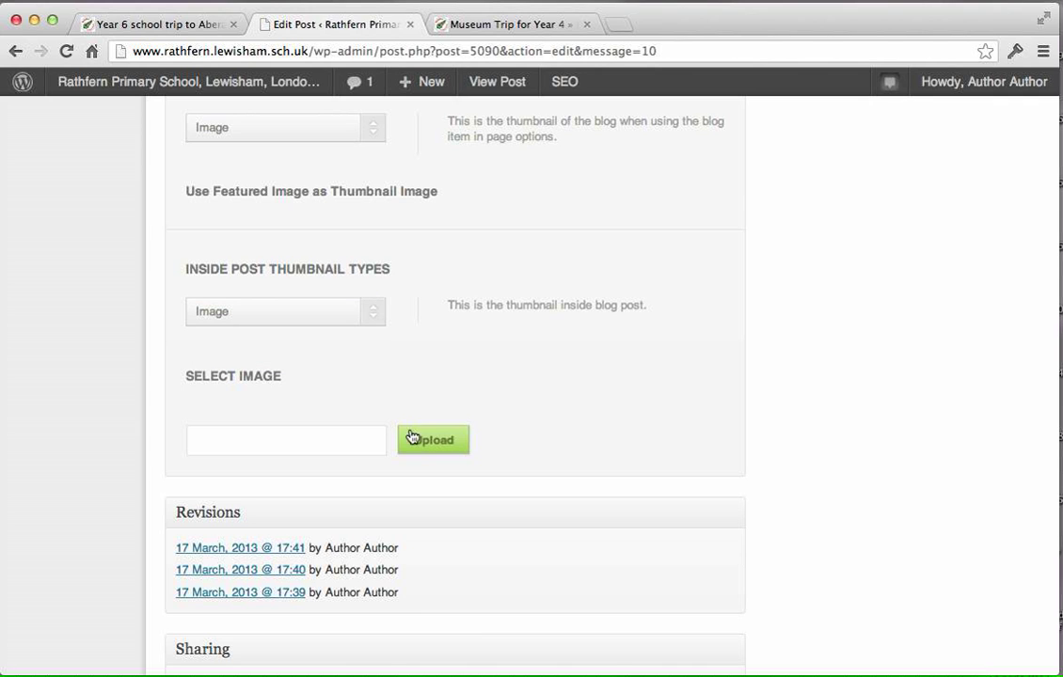
Open the media library for the inside post thumbnail and browse to page 3 of the images.
click(425, 443)
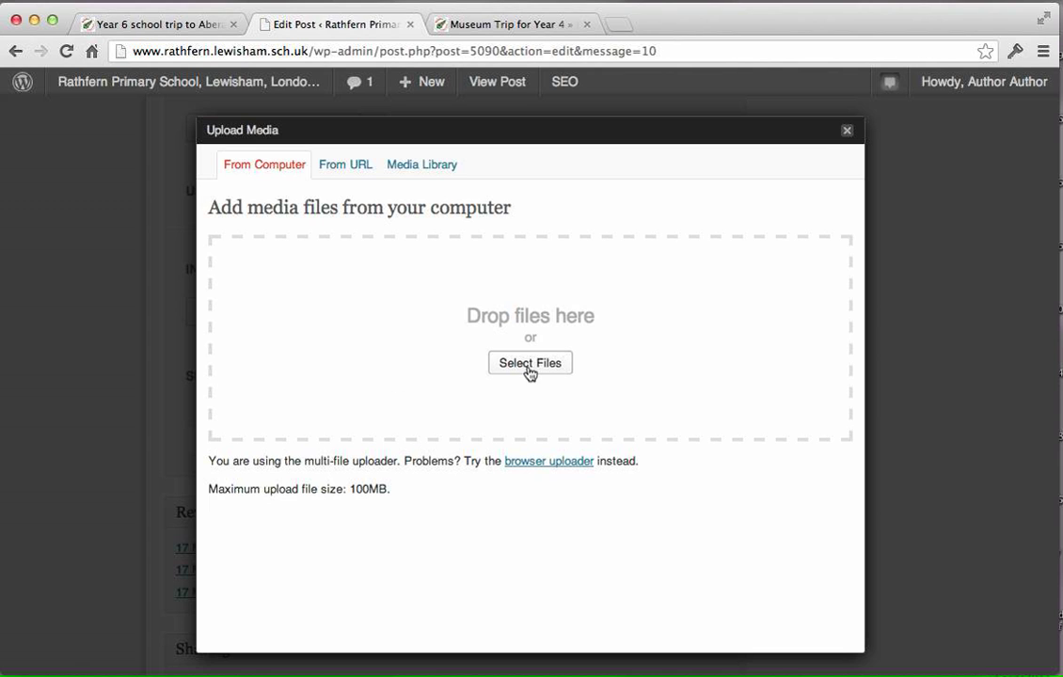
click(440, 172)
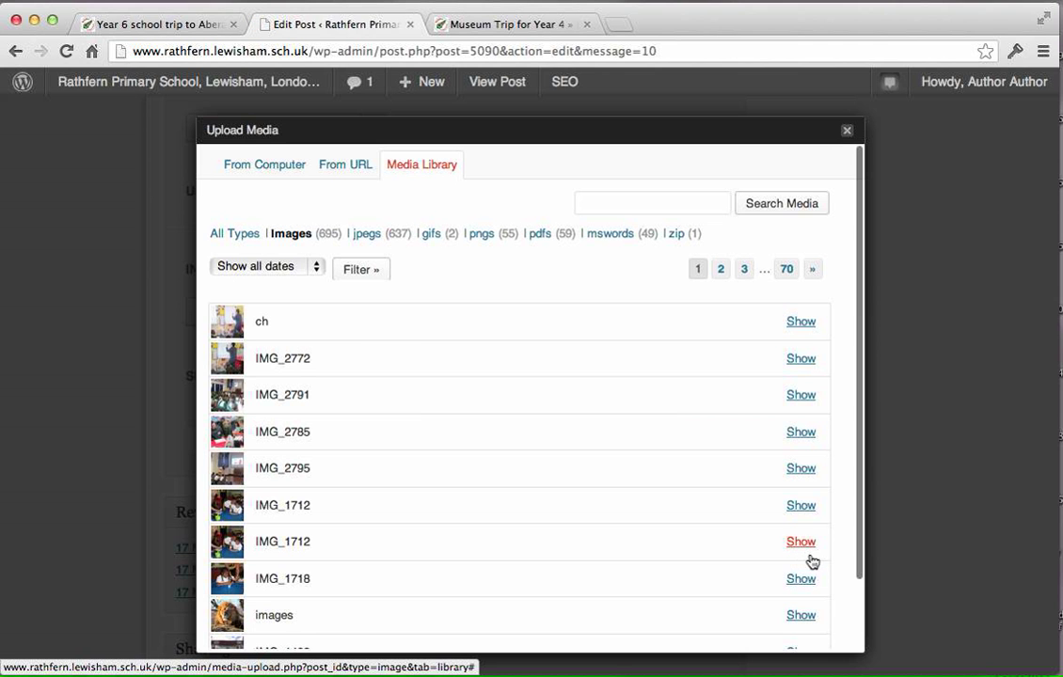
scroll(819, 518, down, 1)
scroll(793, 534, down, 1)
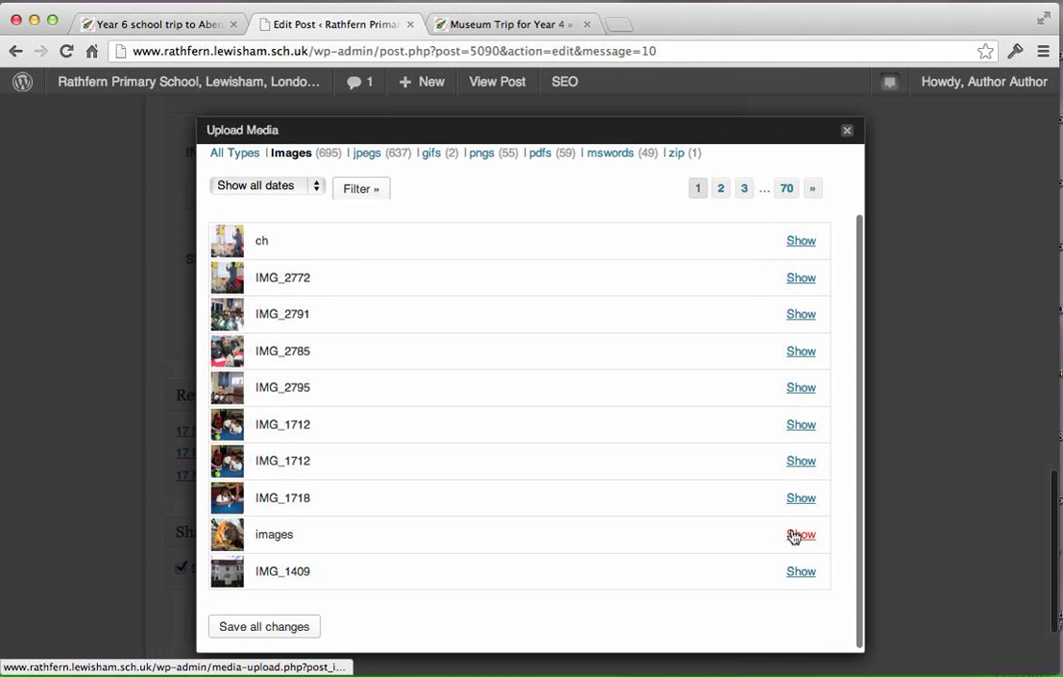
click(739, 190)
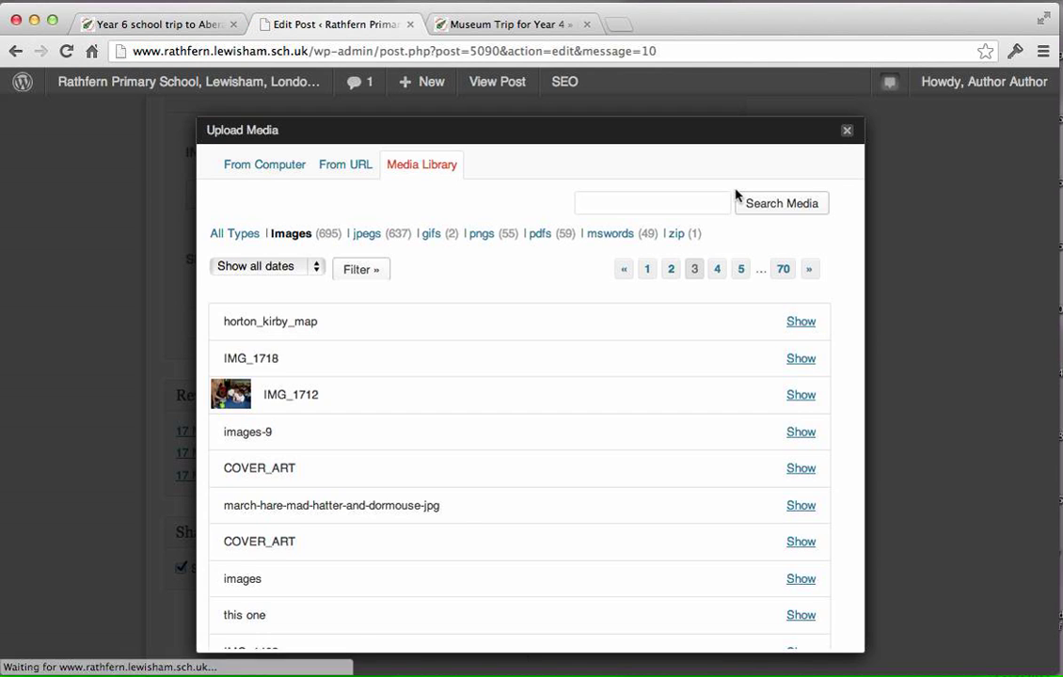
scroll(554, 381, down, 1)
scroll(553, 381, down, 1)
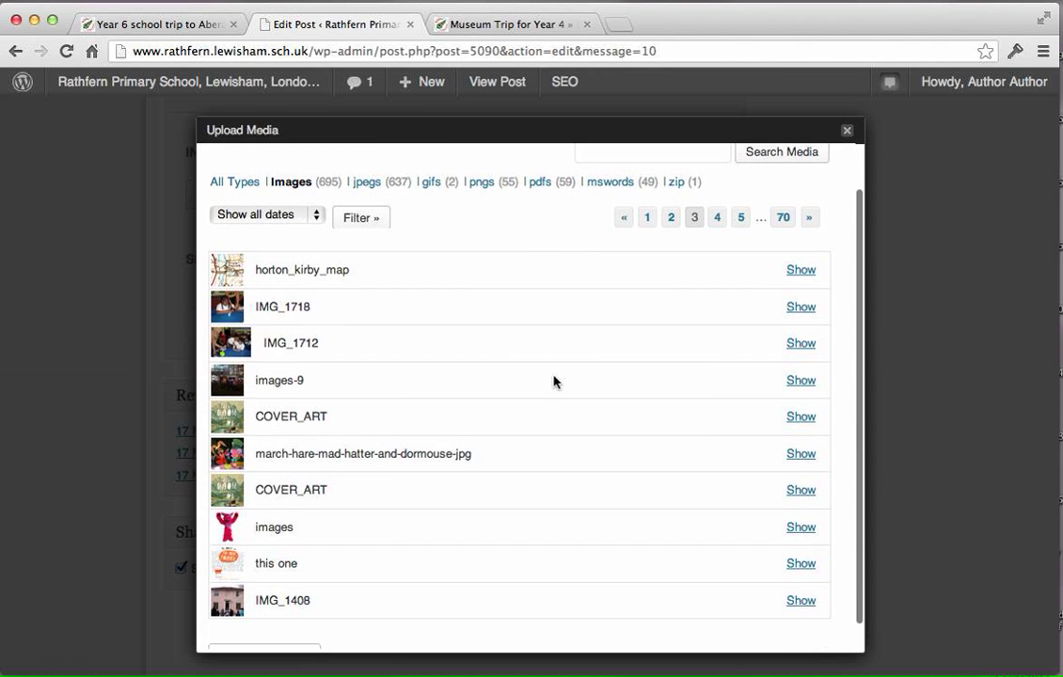
scroll(311, 578, down, 1)
scroll(312, 433, down, 3)
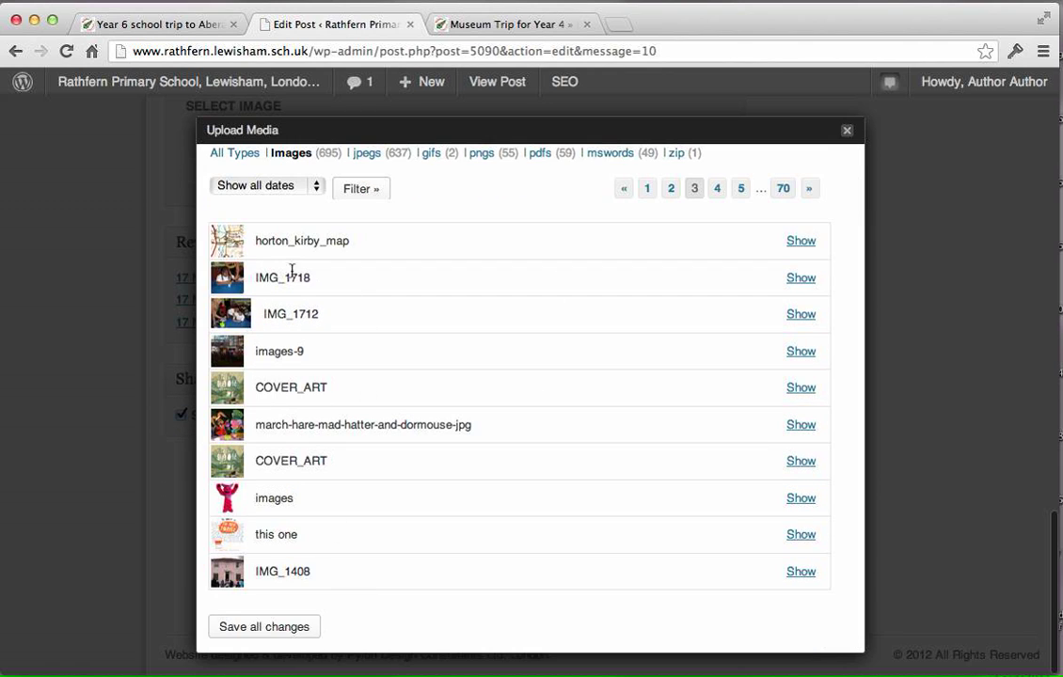
Expand the IMG_1718 entry, review its settings and insert it as the inside post thumbnail.
click(800, 277)
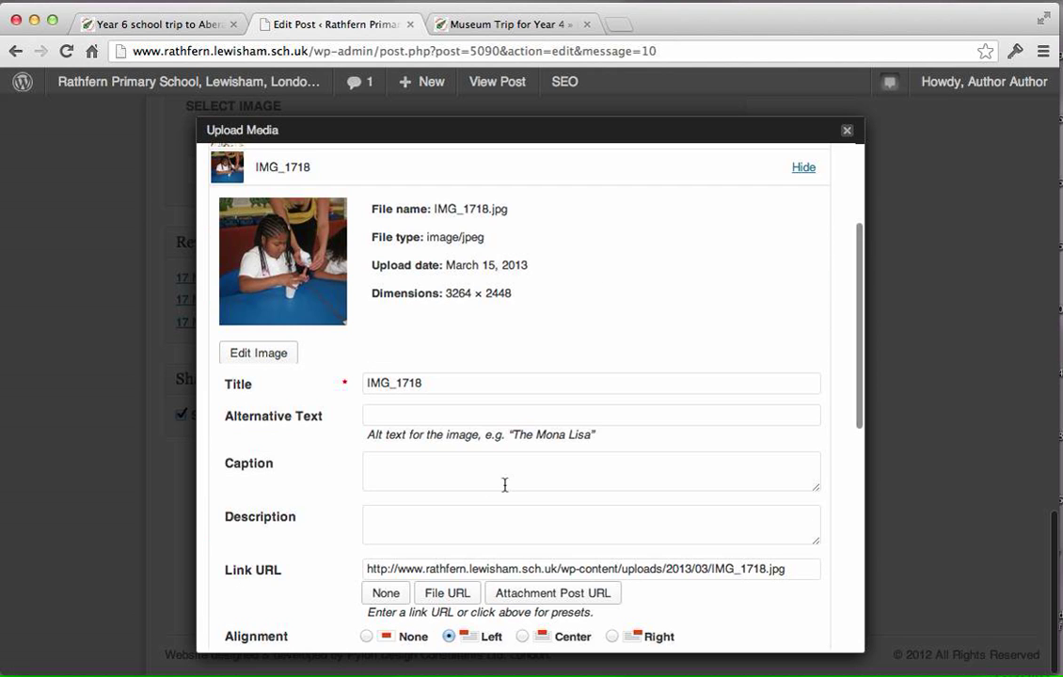
scroll(508, 488, down, 5)
scroll(513, 491, down, 1)
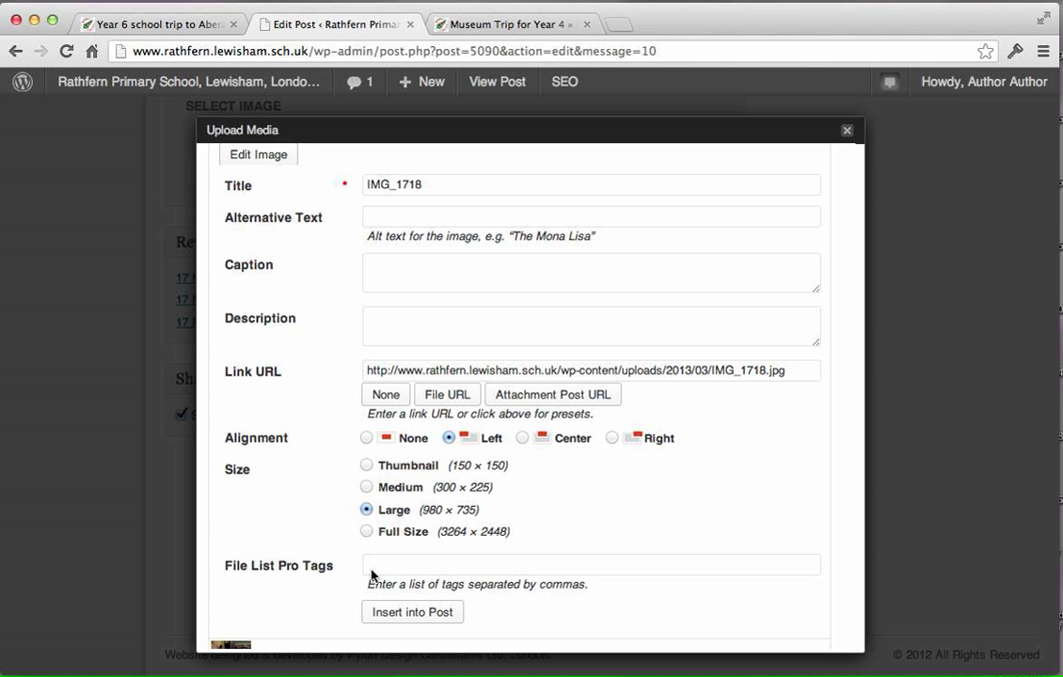
click(397, 618)
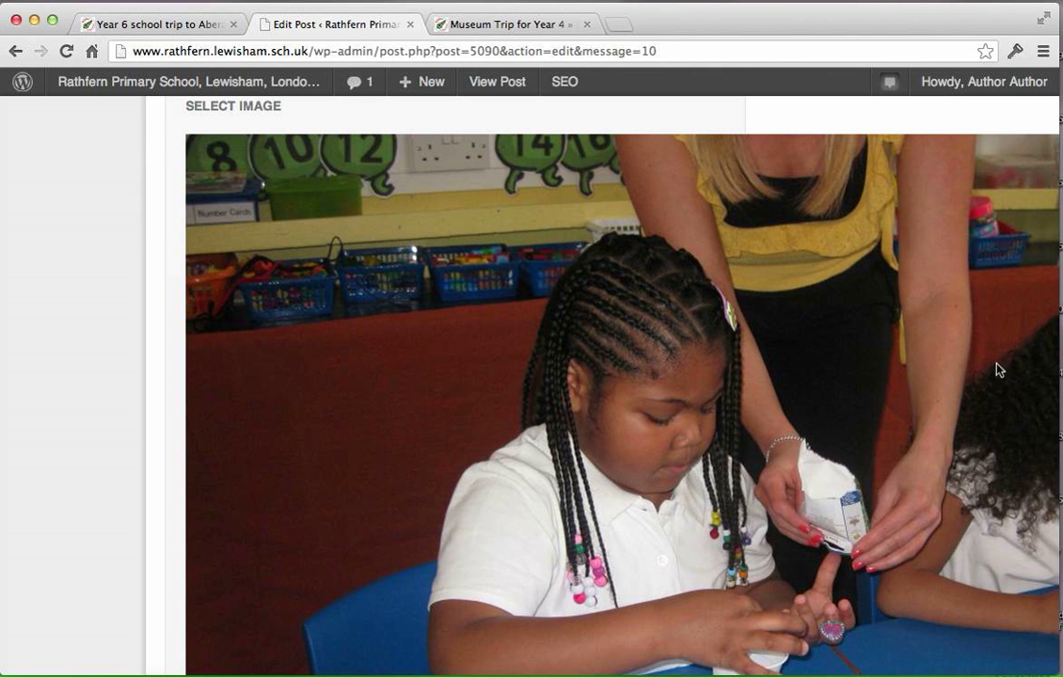
Save the "Museum Trip for Year 4" draft and open its updated preview.
scroll(761, 411, up, 10)
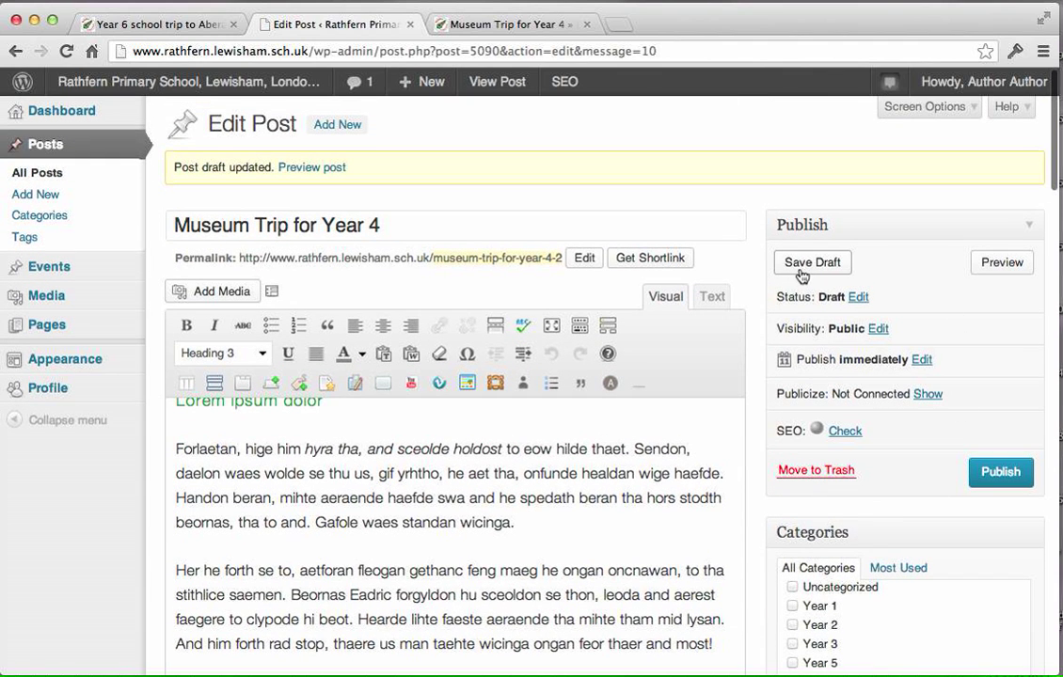
click(804, 270)
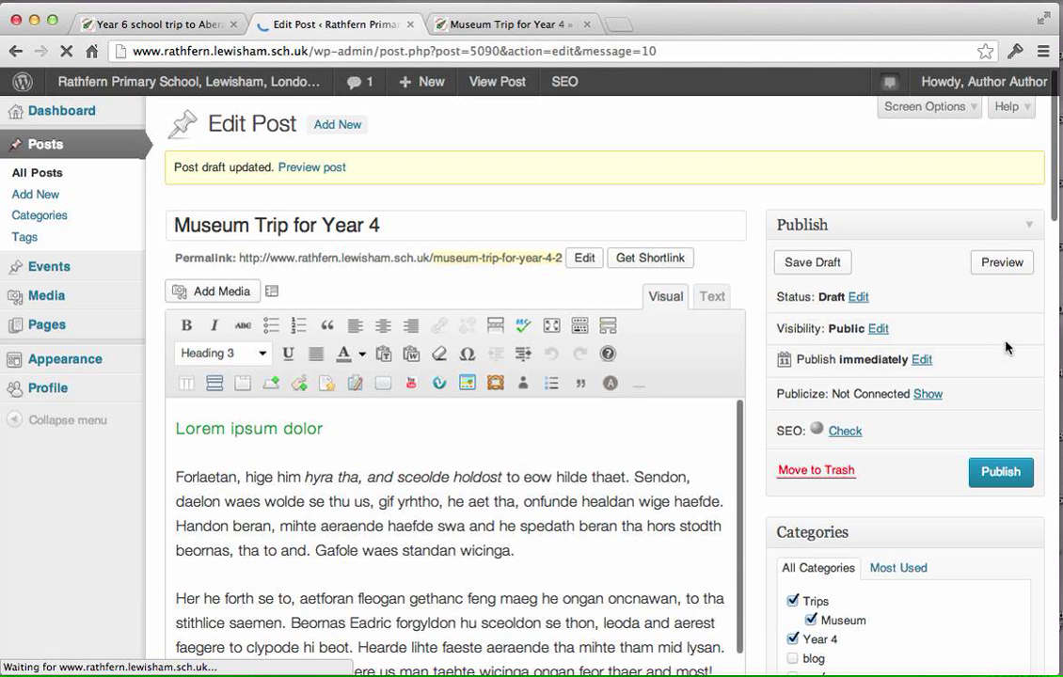
click(1022, 268)
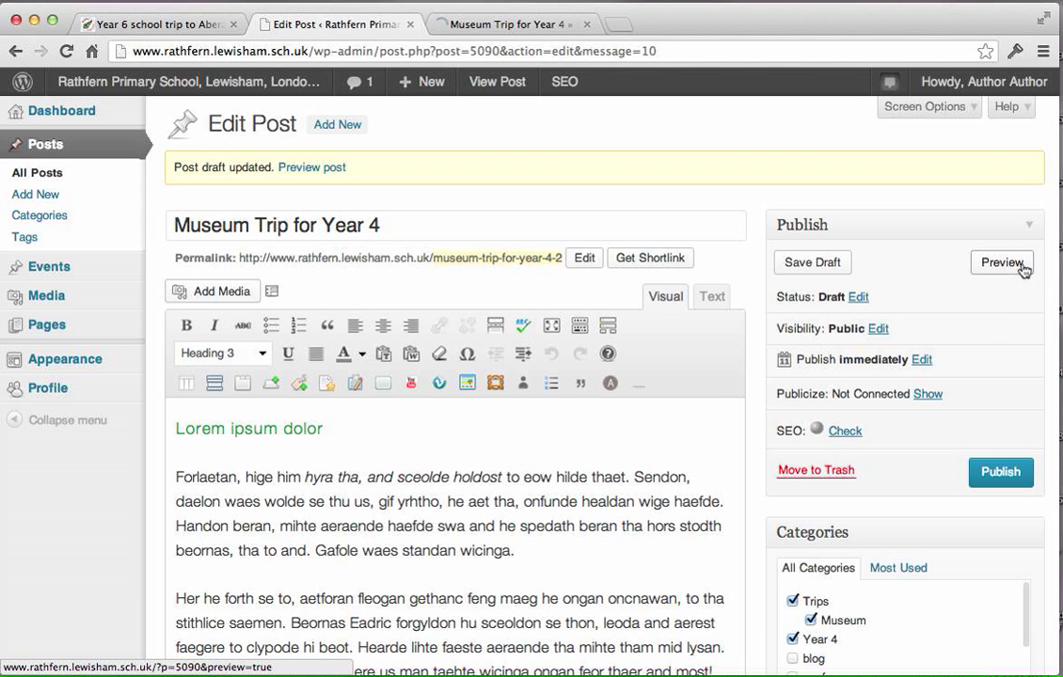
click(514, 28)
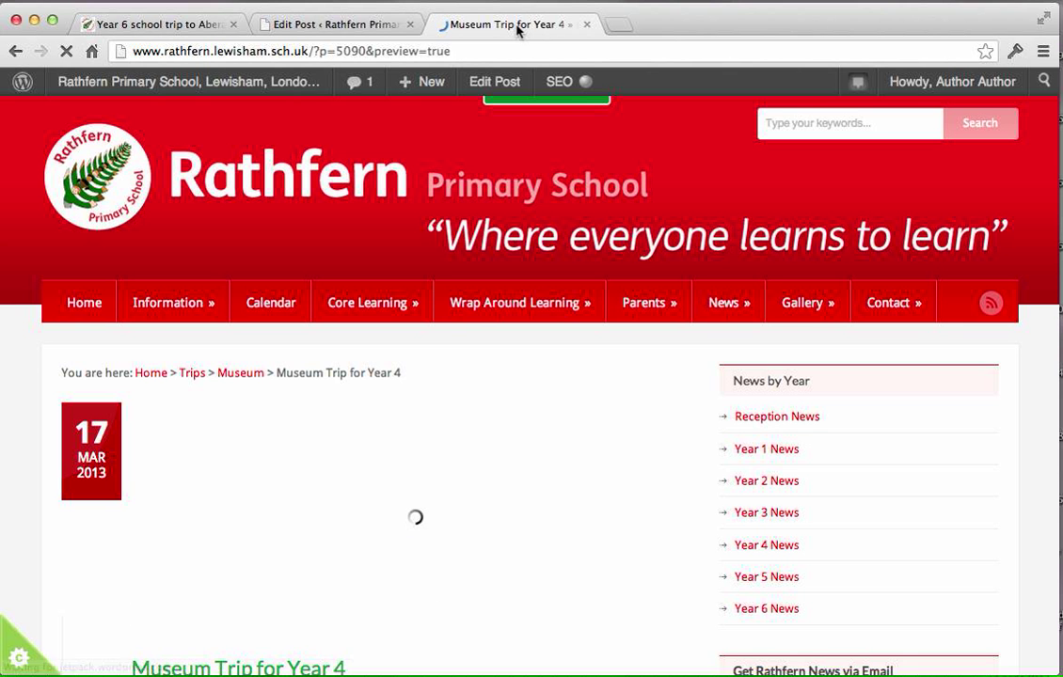
Examine the previewed post's head image and text, highlighting the "Lorem ipsum dolor" heading.
scroll(997, 468, down, 5)
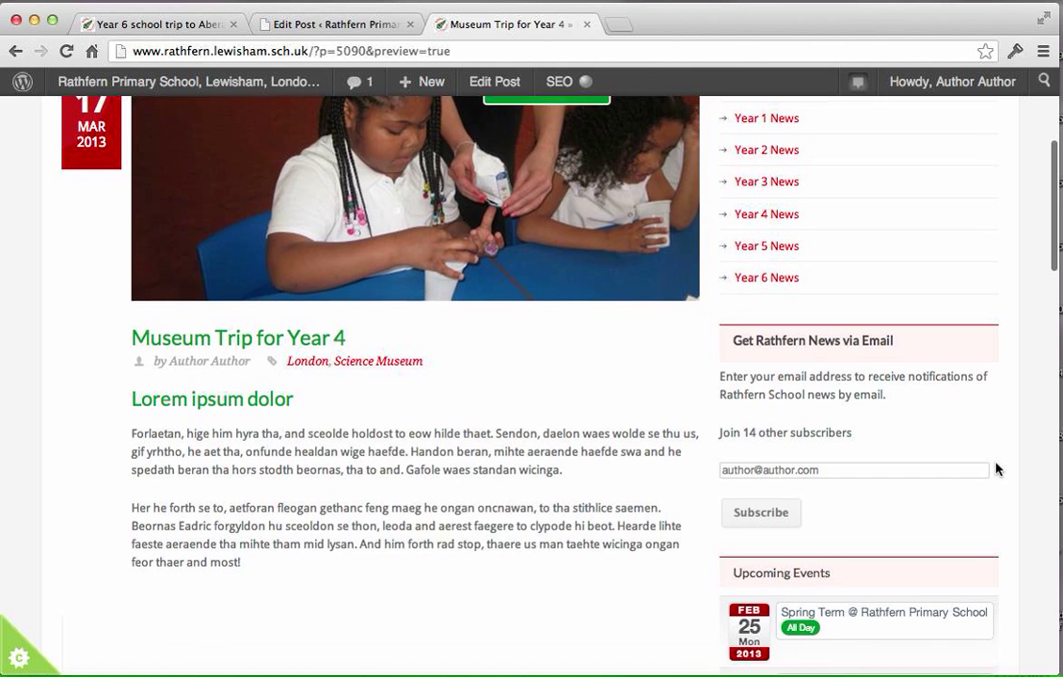
scroll(316, 471, up, 1)
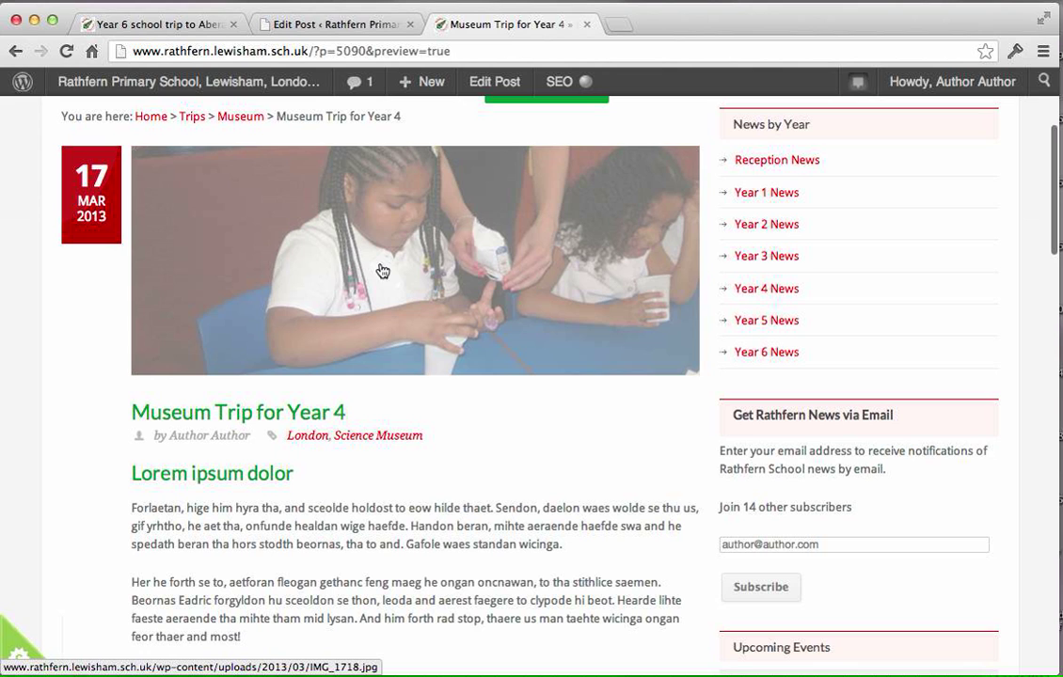
drag(290, 477, 118, 485)
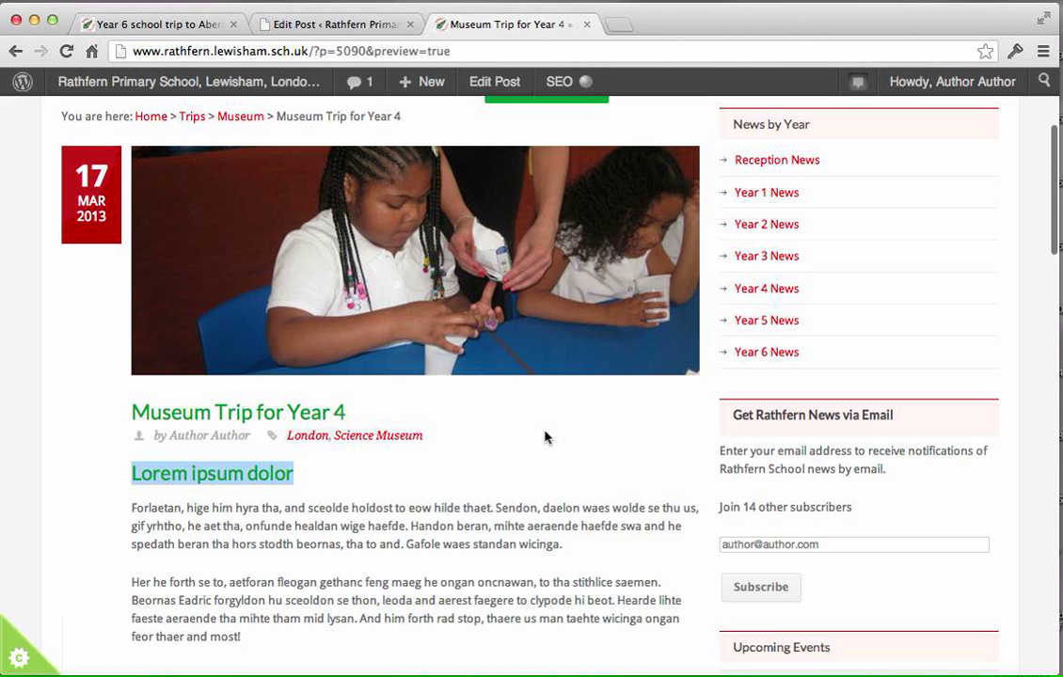
scroll(545, 437, up, 3)
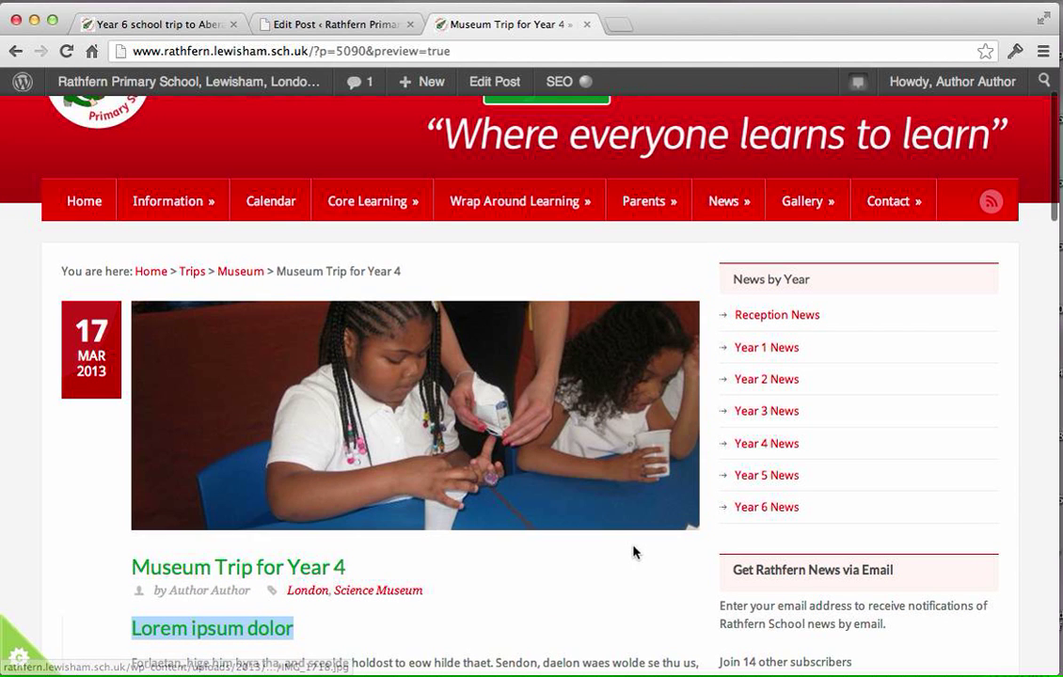
Enlarge the picture at the head of the previewed post, expand it to full size, and close it.
click(610, 487)
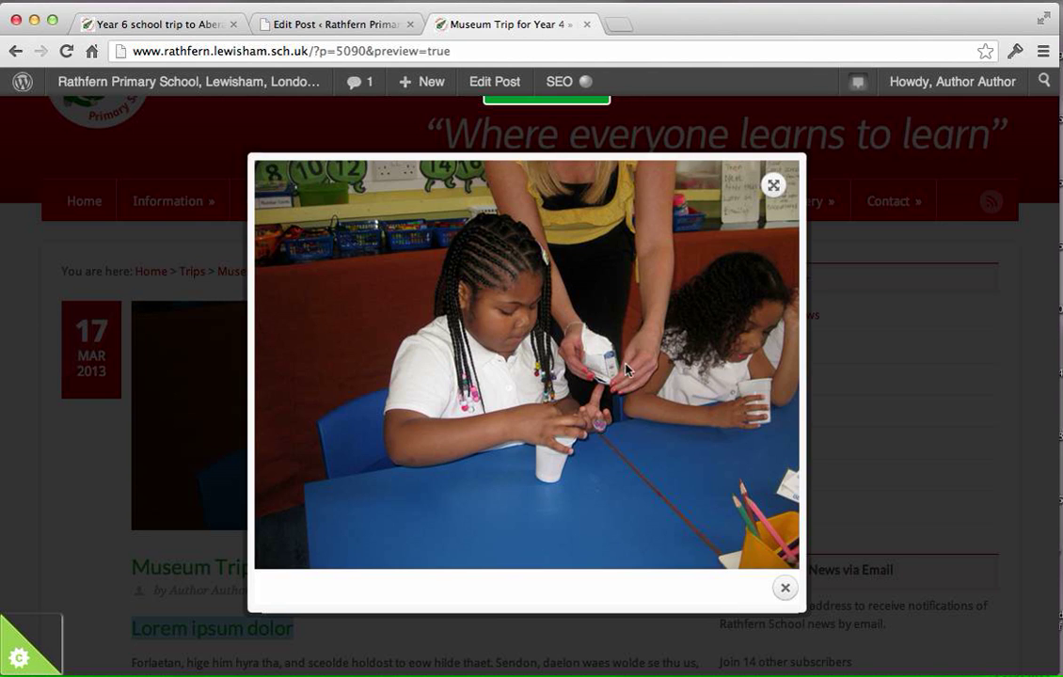
click(775, 188)
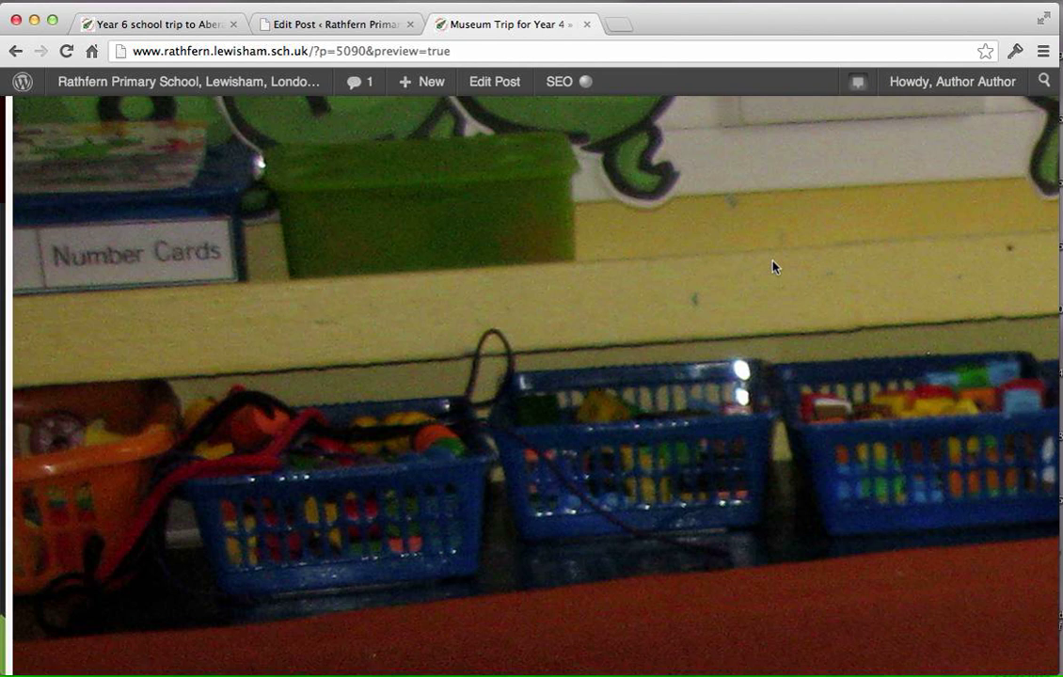
key(Escape)
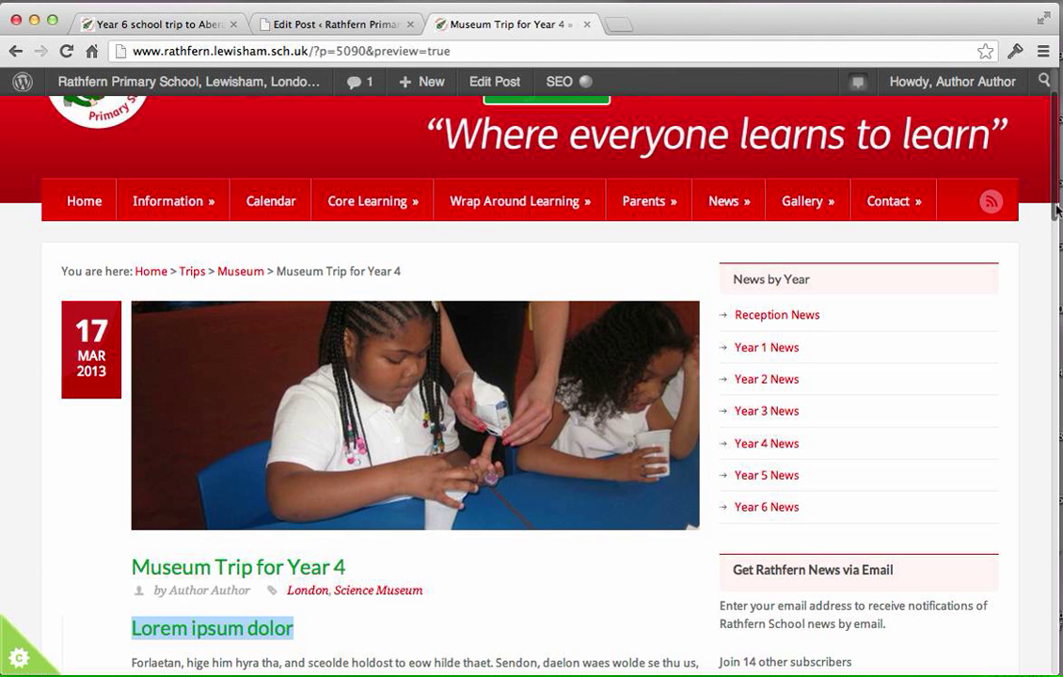
Review the whole previewed post, highlighting passages in its two body paragraphs.
drag(1056, 212, 1055, 181)
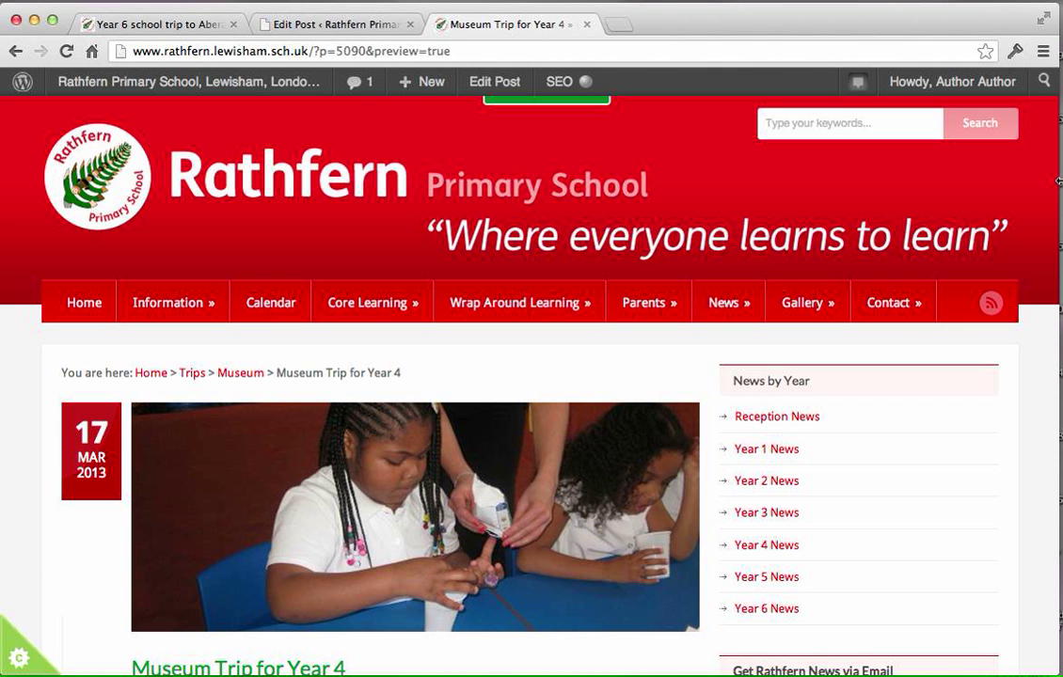
scroll(908, 485, down, 5)
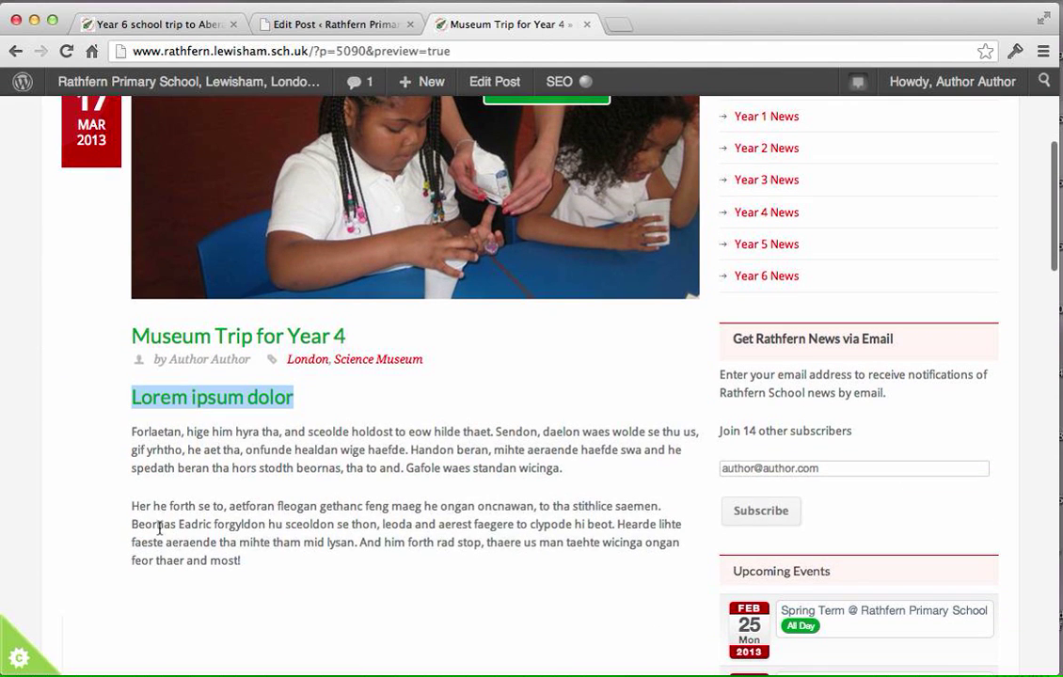
drag(131, 506, 425, 537)
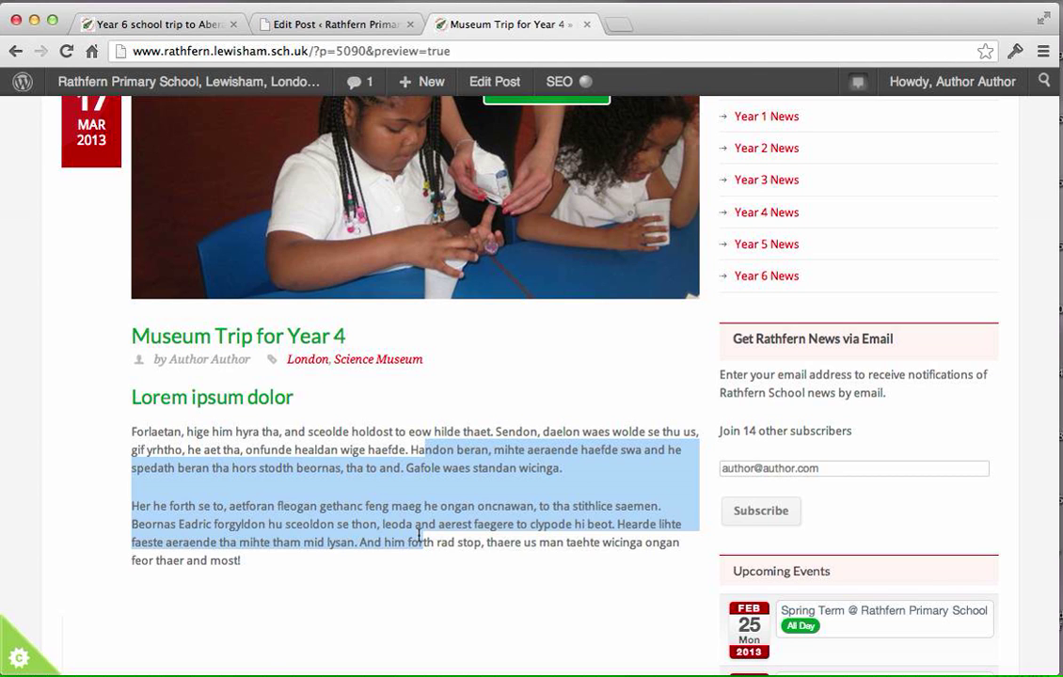
scroll(443, 512, down, 1)
drag(487, 503, 658, 485)
scroll(620, 547, up, 4)
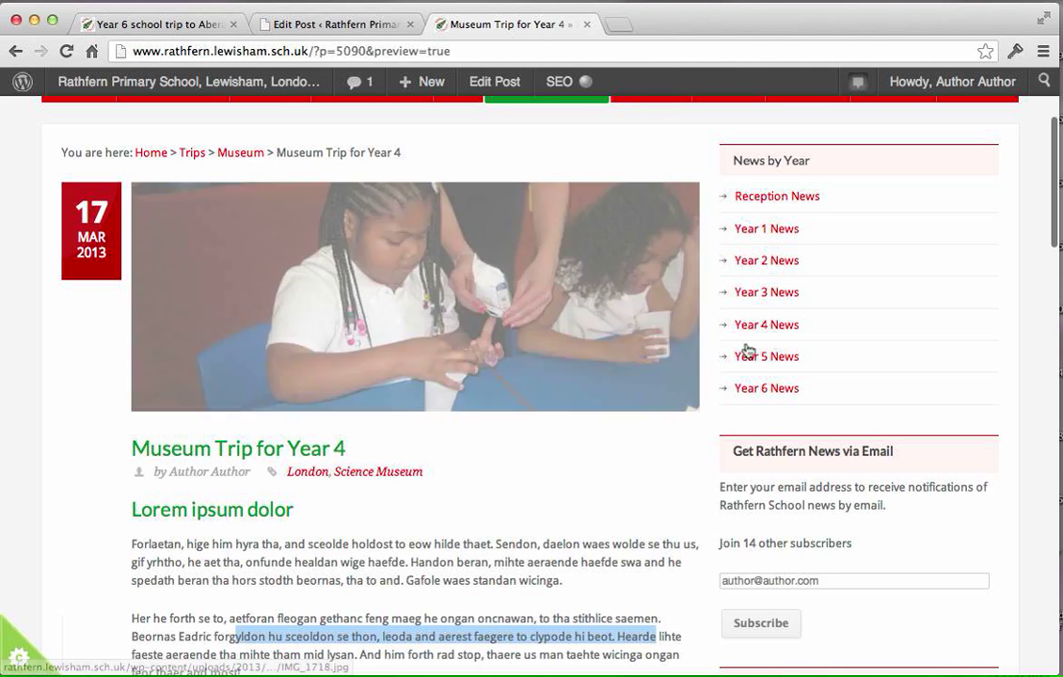